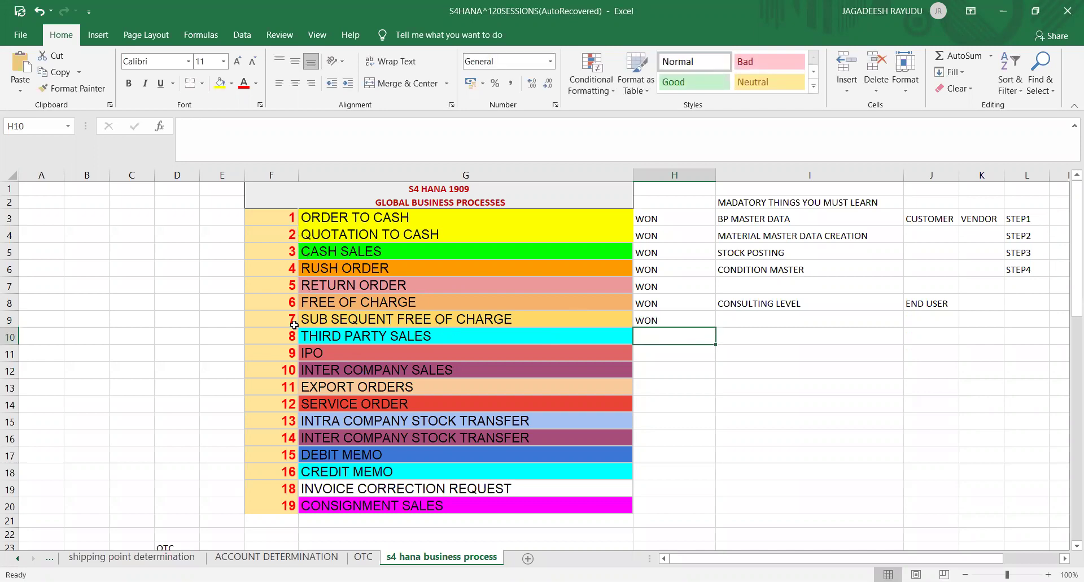
# - Find THIRD PARTY SALES in the business process list and locate its transaction code section further down the sheet
pyautogui.click(353, 342)
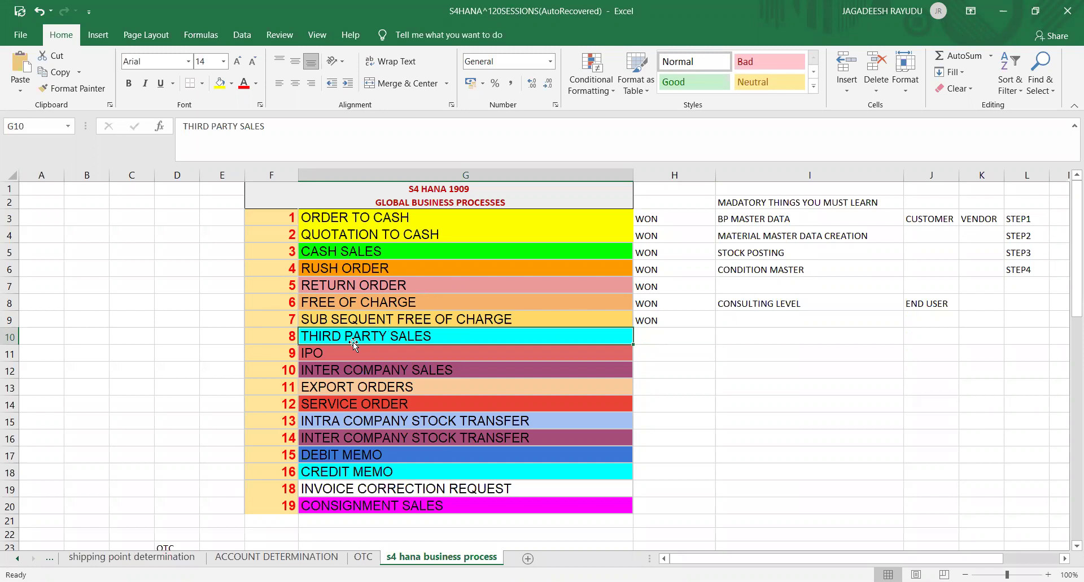
pyautogui.click(202, 337)
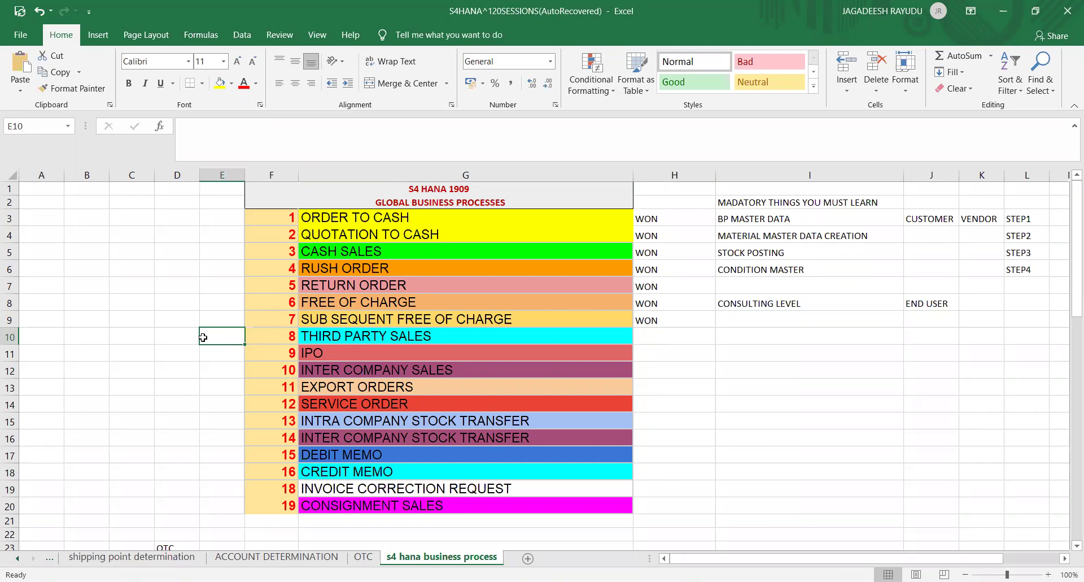
pyautogui.press('Right')
pyautogui.press('Down')
pyautogui.press('Up')
pyautogui.press('Left')
pyautogui.press('Down')
pyautogui.press('Down')
pyautogui.press('Down')
pyautogui.press('Down')
pyautogui.press('Down')
pyautogui.press('Down')
pyautogui.press('Down')
pyautogui.press('Down')
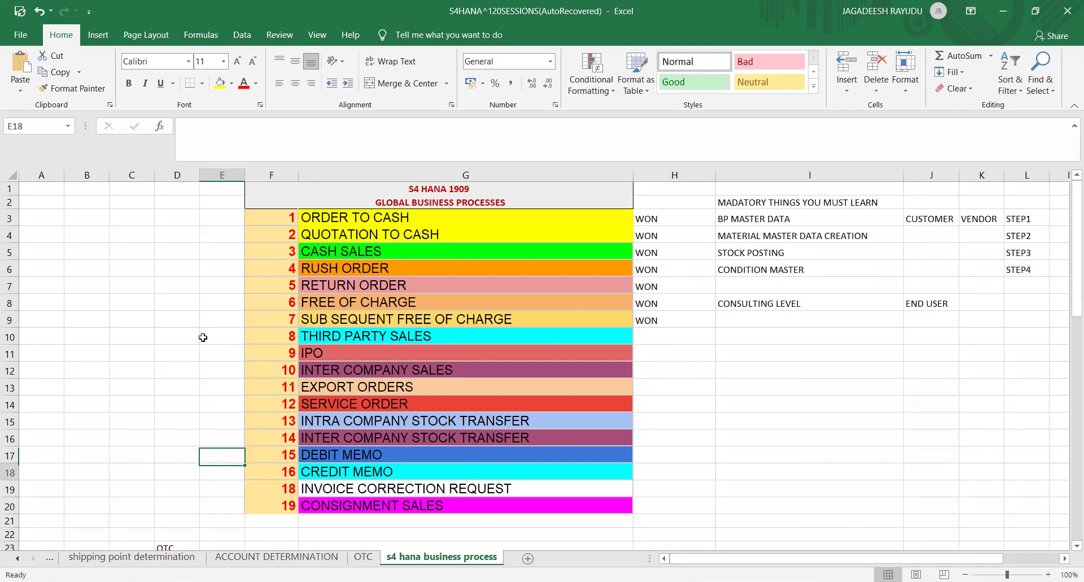
pyautogui.press('Down')
pyautogui.press('Down')
pyautogui.press('Down')
pyautogui.press('Down')
pyautogui.press('Down')
pyautogui.press('Down')
pyautogui.press('Down')
pyautogui.press('Down')
pyautogui.press('Down')
pyautogui.press('Down')
pyautogui.press('Down')
pyautogui.press('Down')
pyautogui.press('Down')
pyautogui.press('Down')
pyautogui.press('Down')
pyautogui.press('Down')
pyautogui.press('Down')
pyautogui.press('Down')
pyautogui.press('Down')
pyautogui.press('Down')
pyautogui.press('Down')
pyautogui.press('Down')
pyautogui.press('Down')
pyautogui.press('Down')
pyautogui.press('Down')
pyautogui.press('Down')
pyautogui.press('Down')
pyautogui.press('Down')
pyautogui.press('Down')
pyautogui.press('Down')
pyautogui.press('Down')
pyautogui.press('Down')
pyautogui.press('Down')
pyautogui.press('Up')
pyautogui.press('Up')
pyautogui.press('Up')
pyautogui.press('Up')
pyautogui.press('Up')
pyautogui.press('Up')
pyautogui.press('Up')
pyautogui.press('Up')
pyautogui.press('Up')
pyautogui.press('Up')
pyautogui.press('Up')
pyautogui.press('Up')
pyautogui.press('Up')
pyautogui.press('Up')
pyautogui.press('Up')
pyautogui.press('Up')
pyautogui.press('Up')
pyautogui.press('Up')
pyautogui.press('Up')
pyautogui.press('Up')
pyautogui.press('Up')
pyautogui.press('Up')
pyautogui.press('Up')
pyautogui.press('Up')
pyautogui.press('Up')
pyautogui.press('Up')
pyautogui.press('Up')
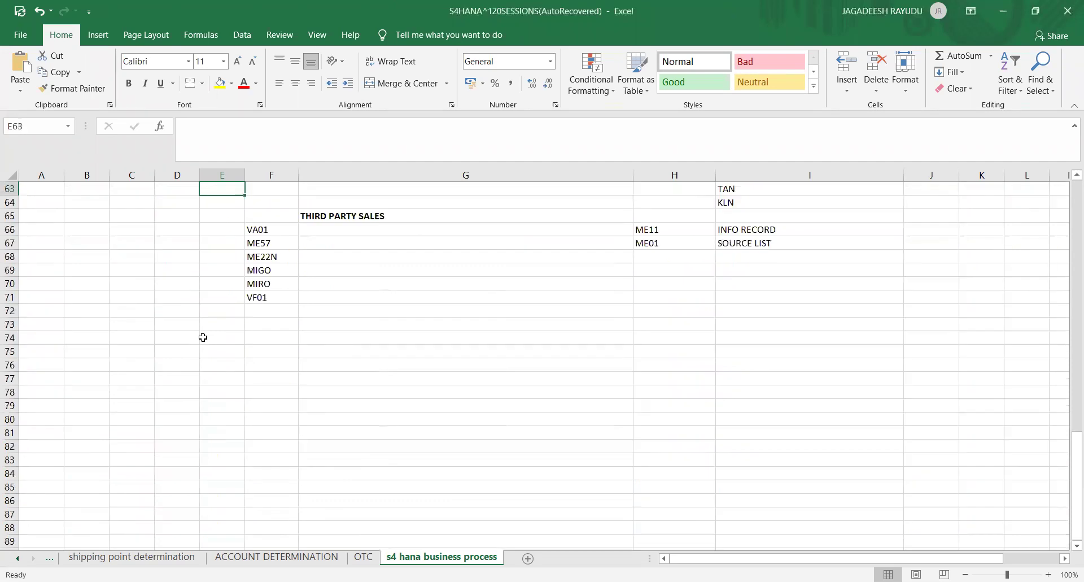
pyautogui.click(372, 220)
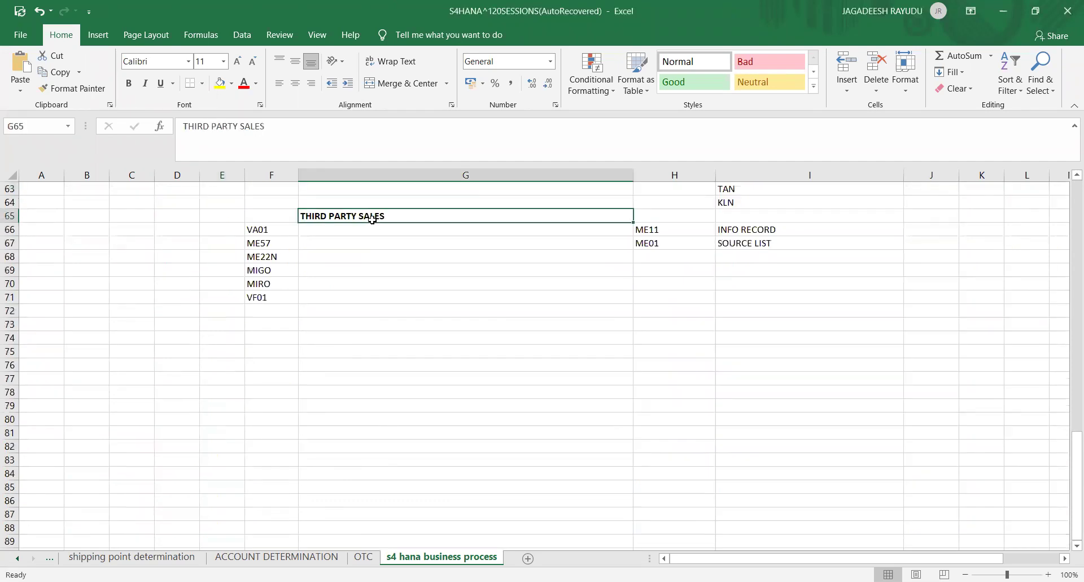
# - Enter the headings ORDER, DELIVERY, PGI and BILLING across cells F74 to I74, below the THIRD PARTY SALES section
pyautogui.click(363, 335)
pyautogui.click(263, 341)
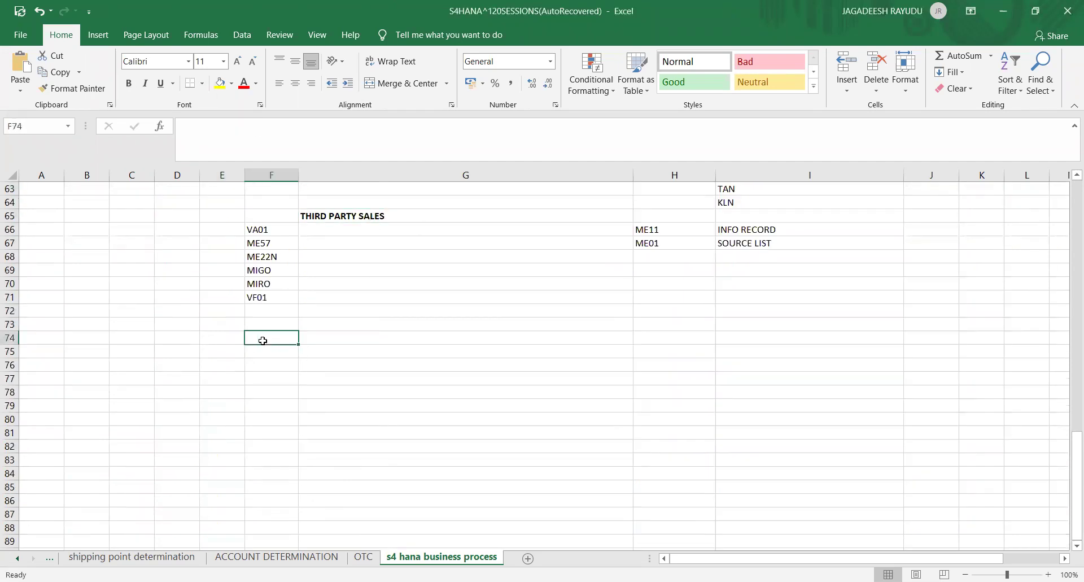
pyautogui.doubleClick(263, 341)
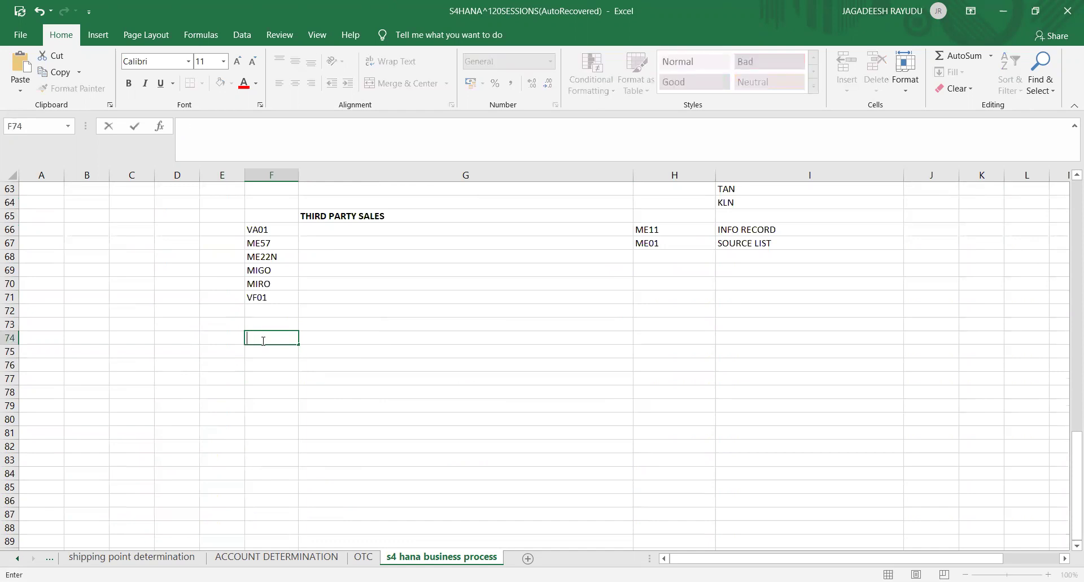
pyautogui.write('ORDER')
pyautogui.press('Tab')
pyautogui.write('DE')
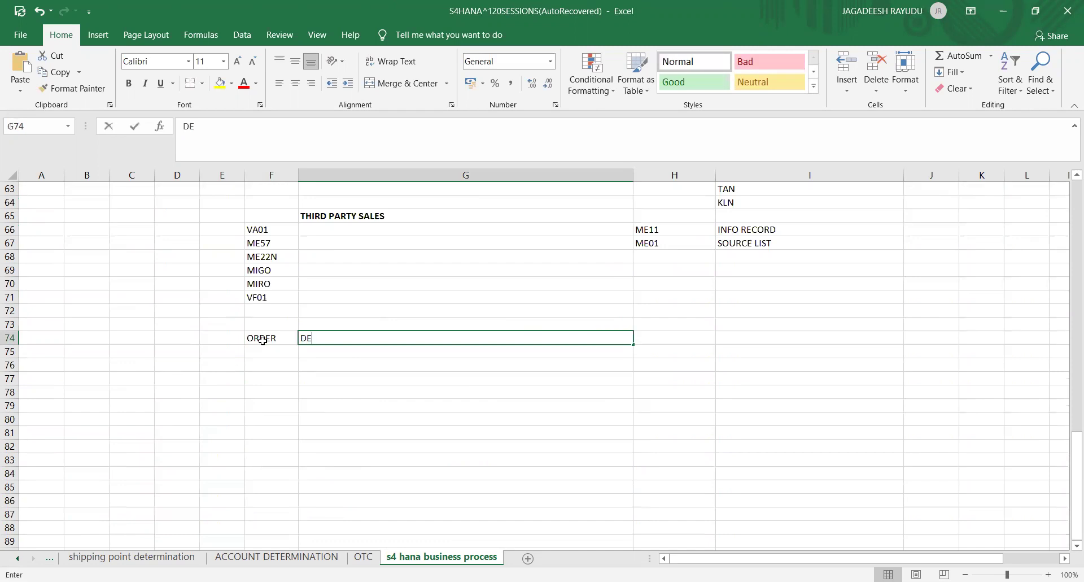
pyautogui.write('LIVERY')
pyautogui.press('Tab')
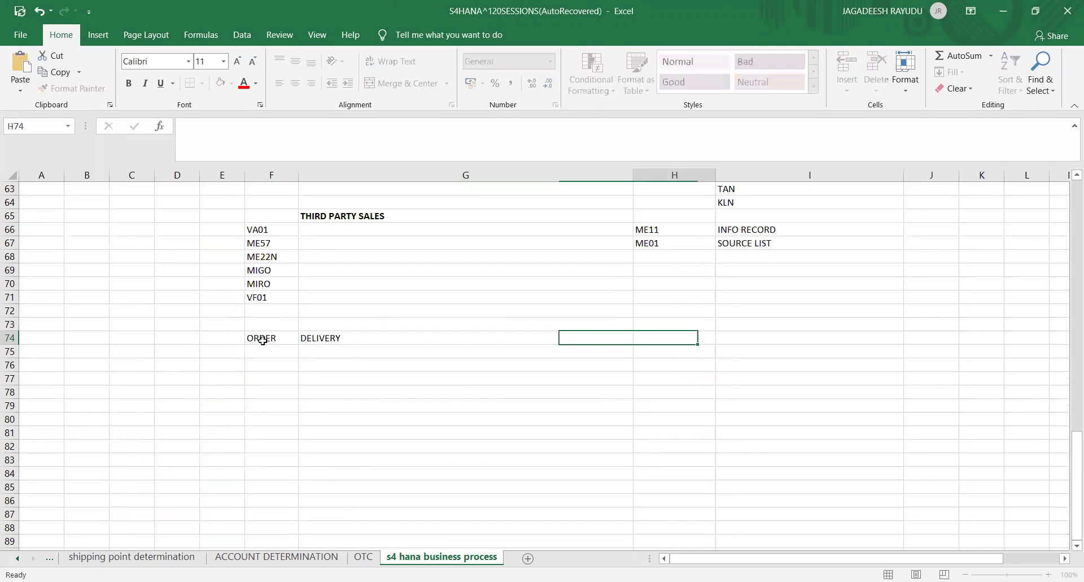
pyautogui.write('PGI')
pyautogui.press('Tab')
pyautogui.write('BILLING')
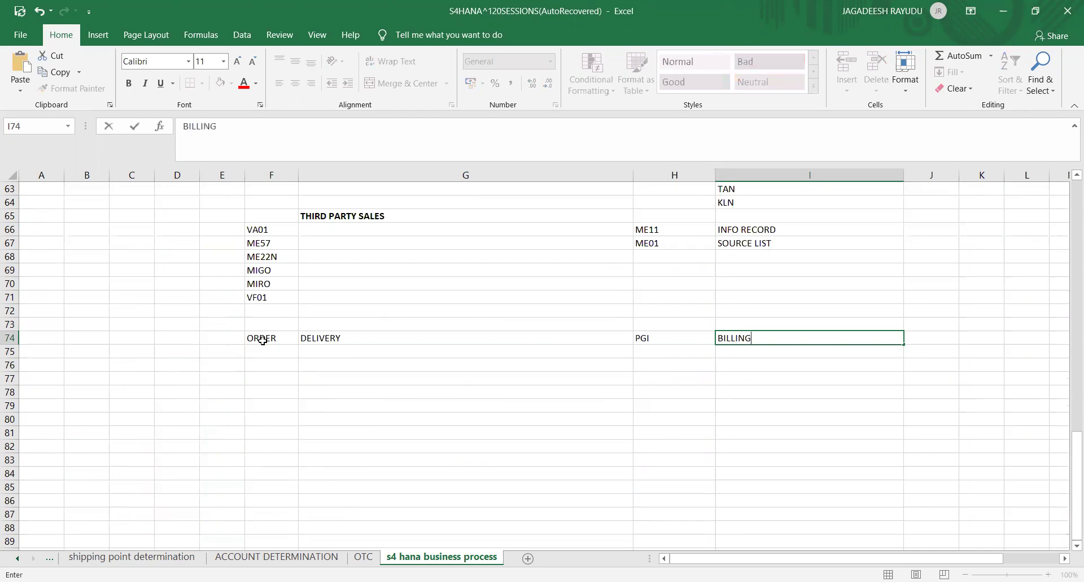
pyautogui.press('Return')
# - Enter OR in cell D74, in the same row as the ORDER heading
pyautogui.press('Left')
pyautogui.press('Left')
pyautogui.press('Left')
pyautogui.press('Up')
pyautogui.press('Left')
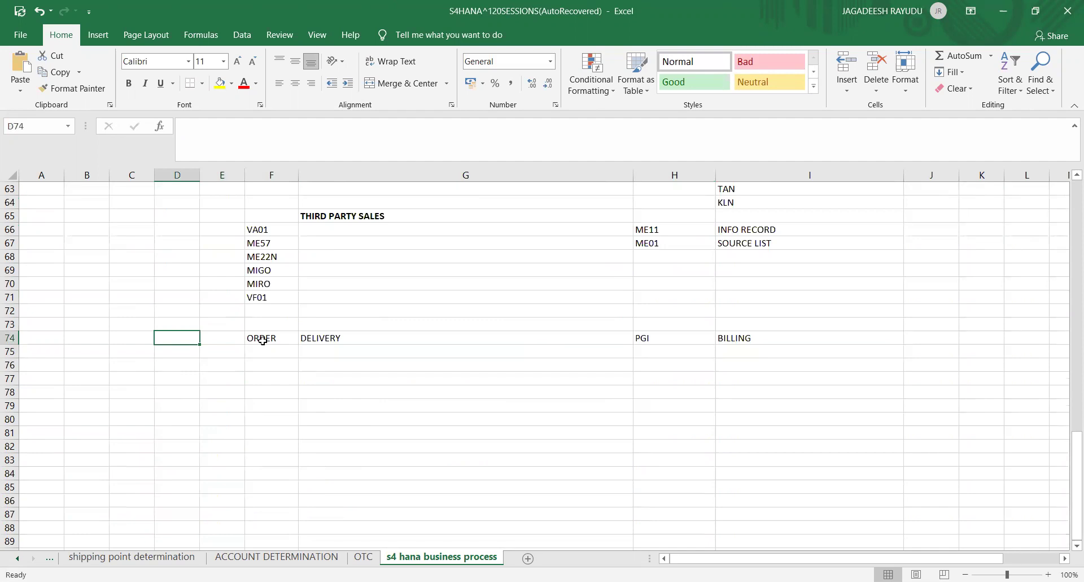
pyautogui.write('OR')
pyautogui.press('Tab')
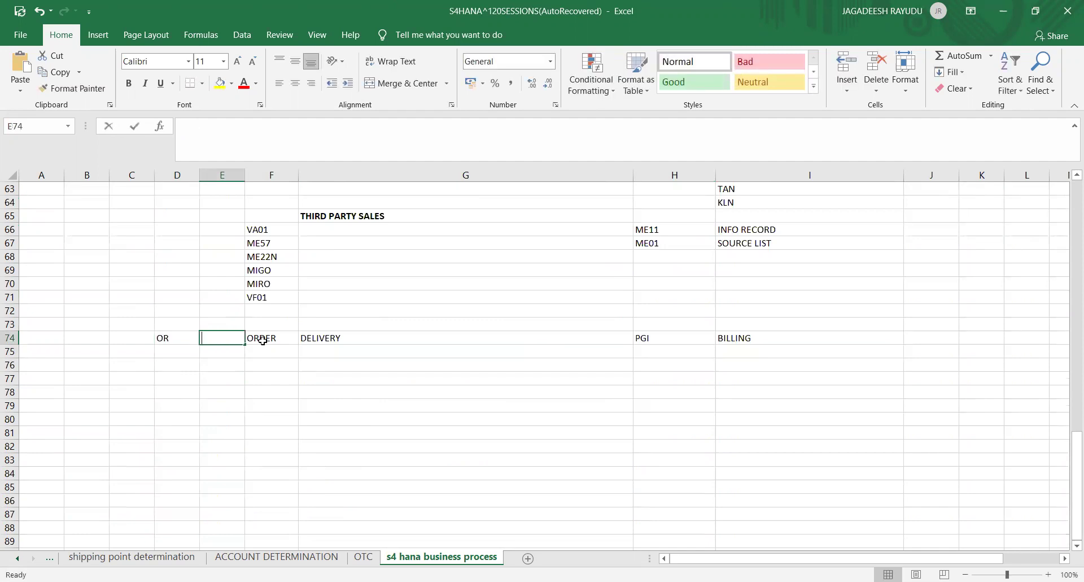
pyautogui.write('ZZZ1')
pyautogui.press('BackSpace')
pyautogui.press('BackSpace')
pyautogui.write('1')
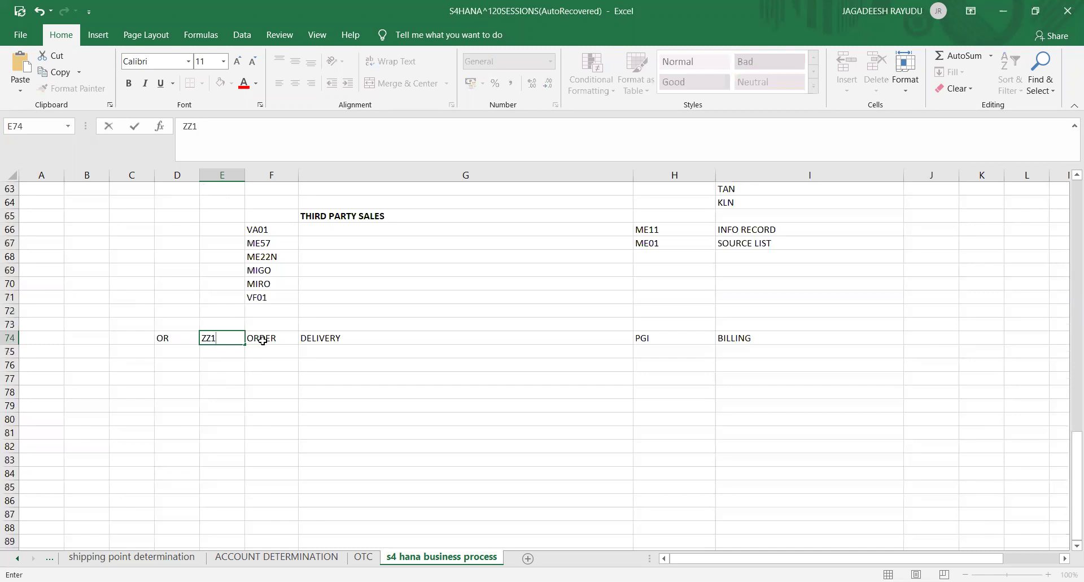
pyautogui.press('Return')
pyautogui.press('Left')
pyautogui.press('Left')
pyautogui.press('Right')
pyautogui.press('Right')
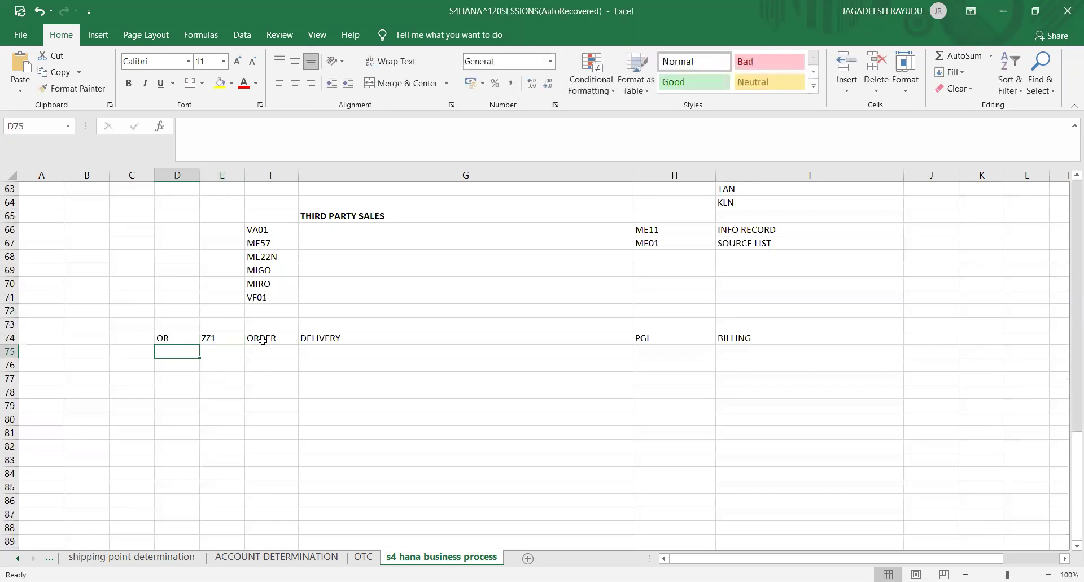
pyautogui.press('Up')
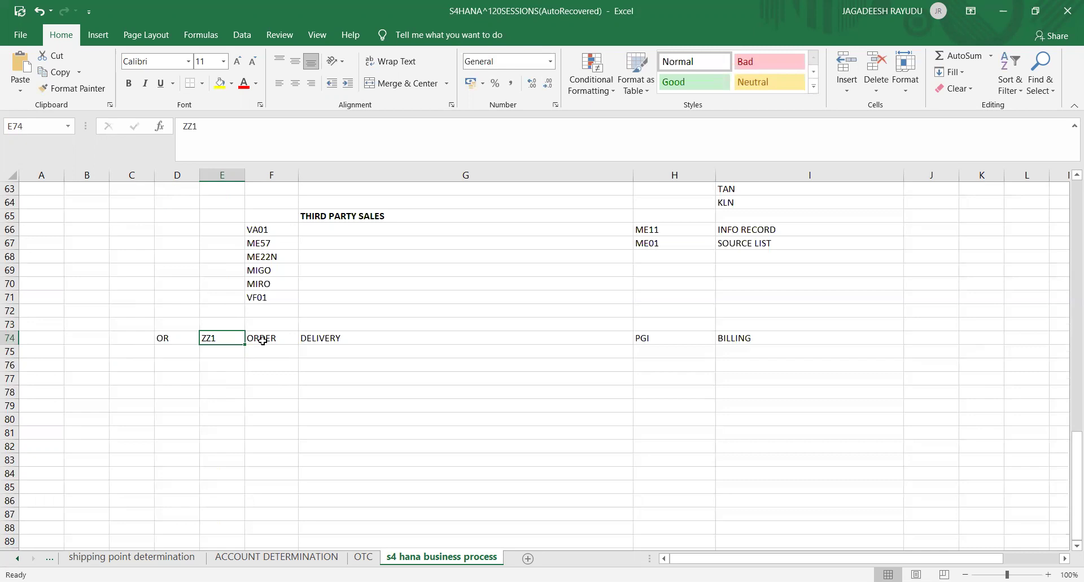
pyautogui.press('Delete')
# - Enter BUYER in cell F77 and SELLER (COMPANY) in cell G77
pyautogui.click(272, 381)
pyautogui.write('BUYER')
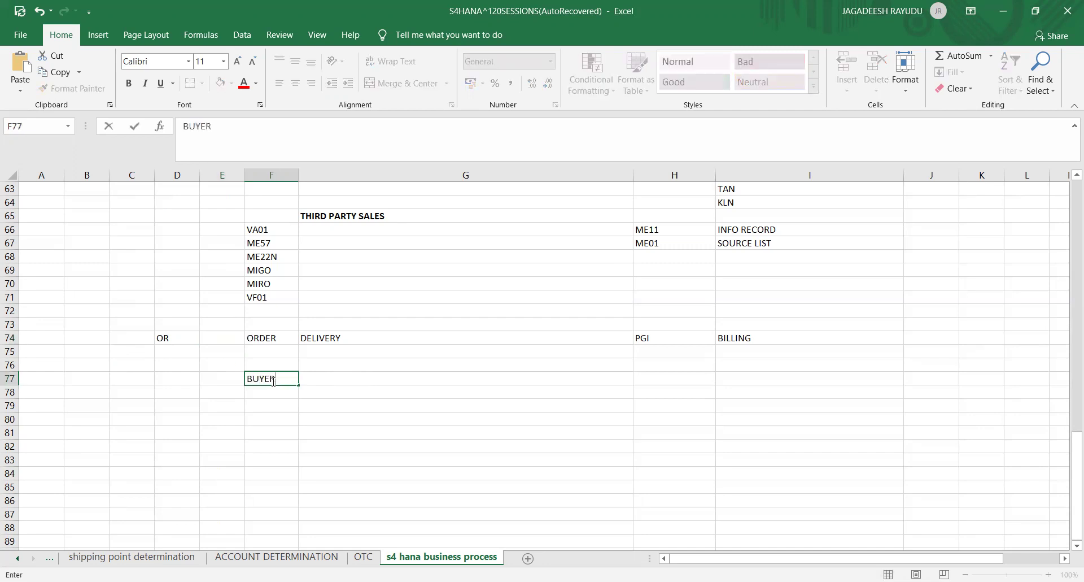
pyautogui.press('Tab')
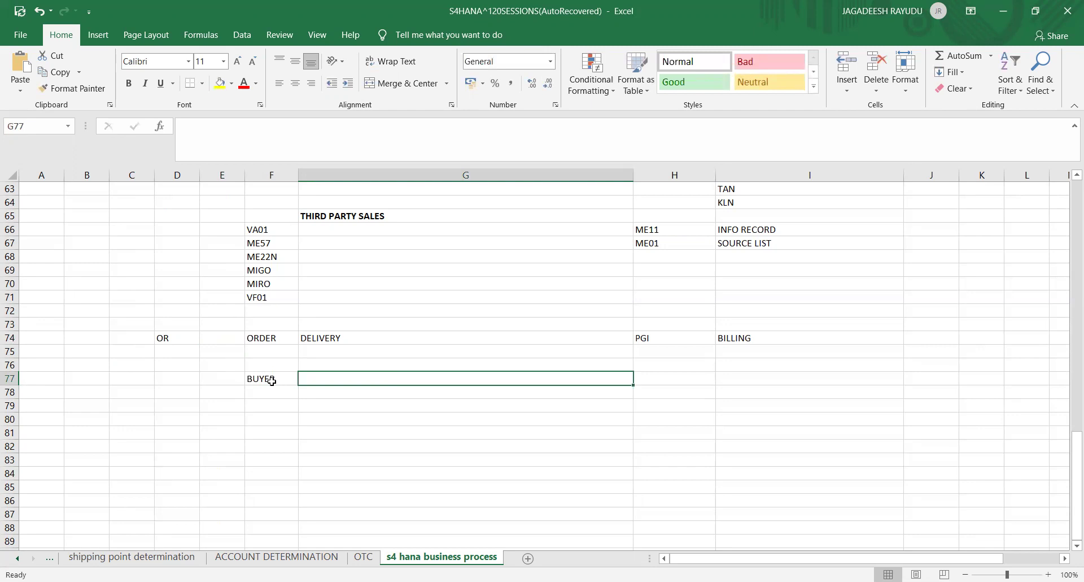
pyautogui.write('S')
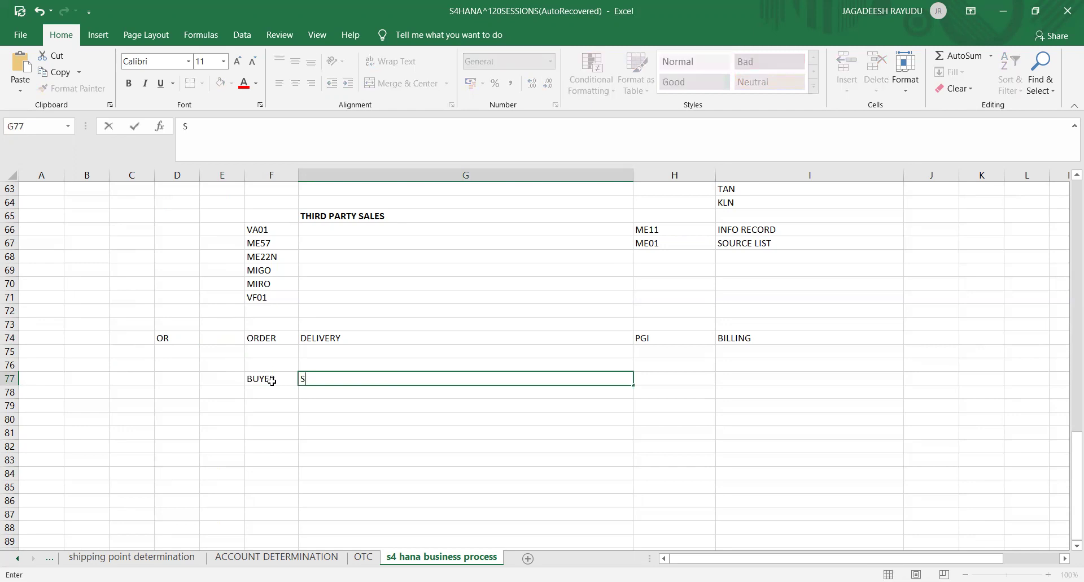
pyautogui.write('ELLER (COMPA')
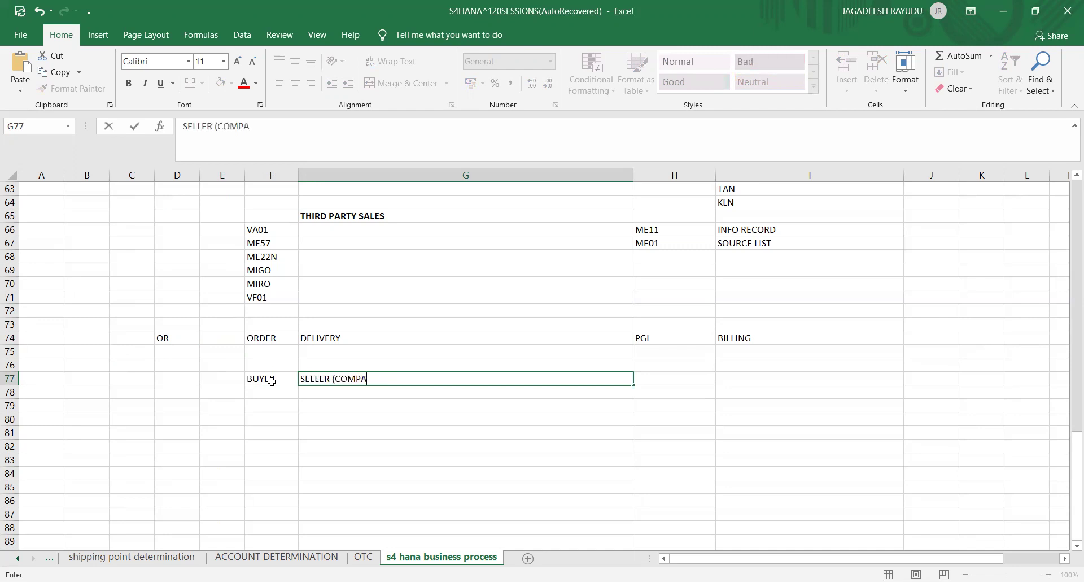
pyautogui.write('NY)')
pyautogui.click(255, 392)
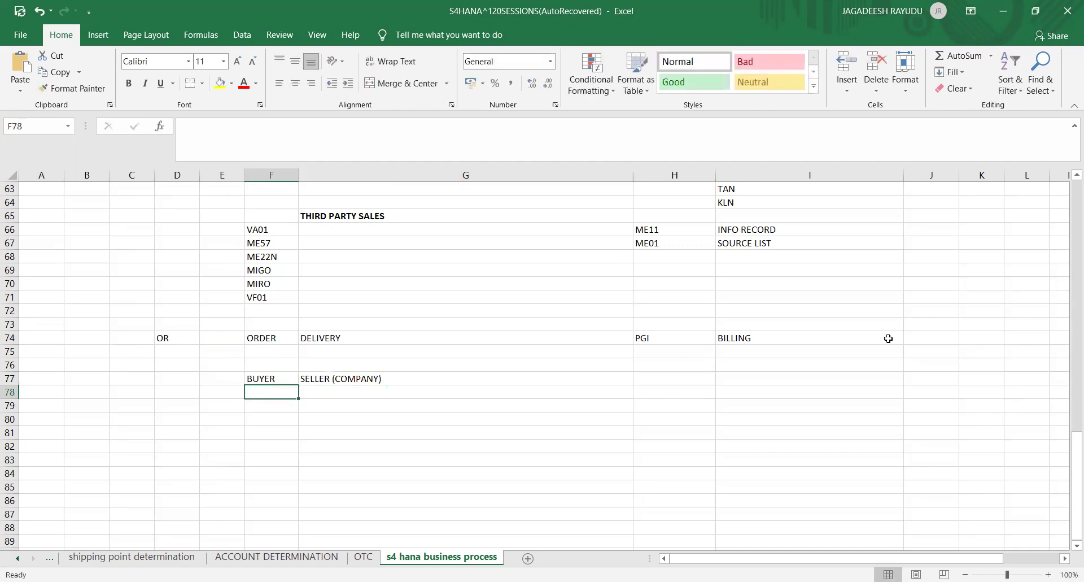
# - Record a stock of 1000 in cell J73 with the unit PACK in K73
pyautogui.click(921, 322)
pyautogui.write('1000')
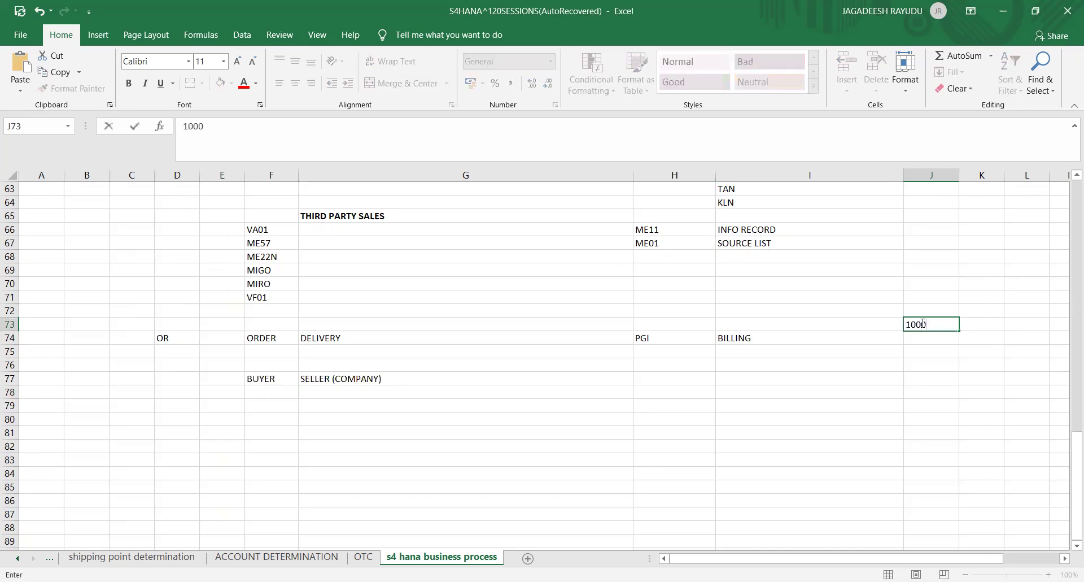
pyautogui.press('Tab')
pyautogui.write('PACK')
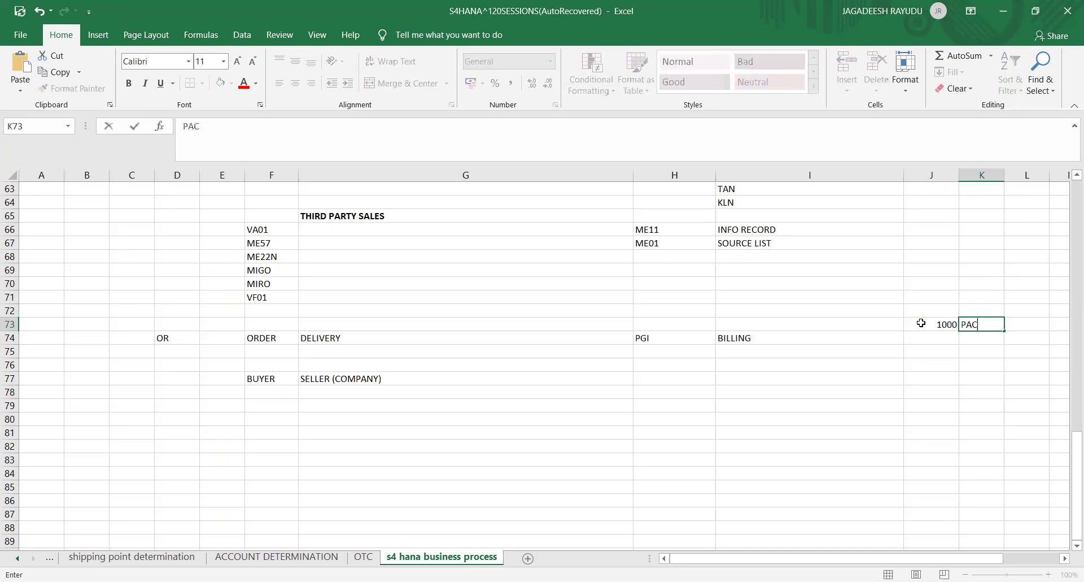
pyautogui.hotkey('ctrl', 'Return')
# - Enter a quantity of 100 under both the ORDER and DELIVERY headings, in cells F75 and G75
pyautogui.press('Left')
pyautogui.press('Left')
pyautogui.press('Left')
pyautogui.press('Left')
pyautogui.press('Left')
pyautogui.press('Left')
pyautogui.press('Down')
pyautogui.press('Down')
pyautogui.press('Right')
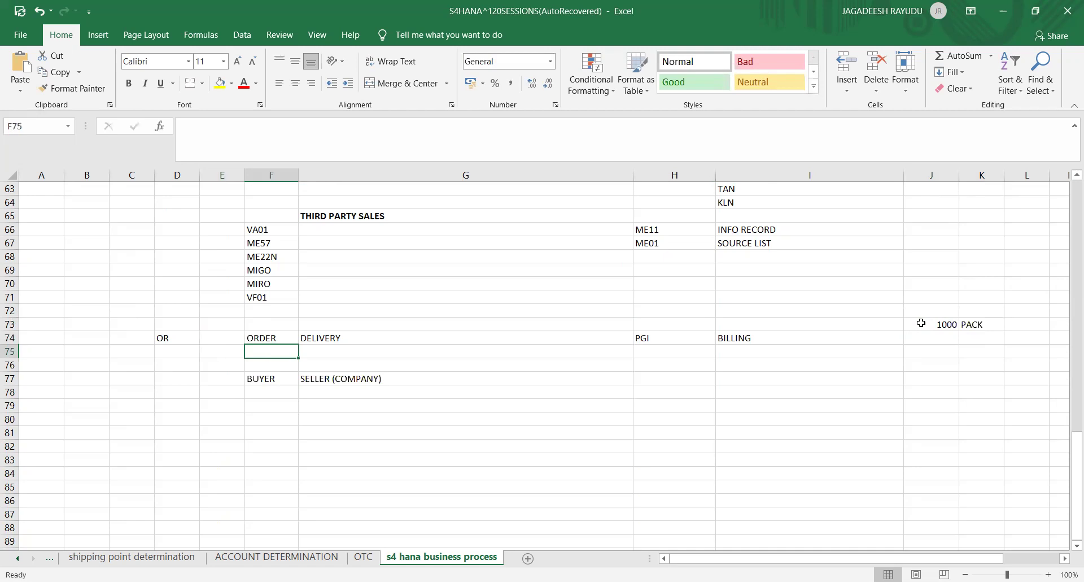
pyautogui.write('100')
pyautogui.press('Right')
pyautogui.press('Right')
pyautogui.press('Left')
pyautogui.write('100')
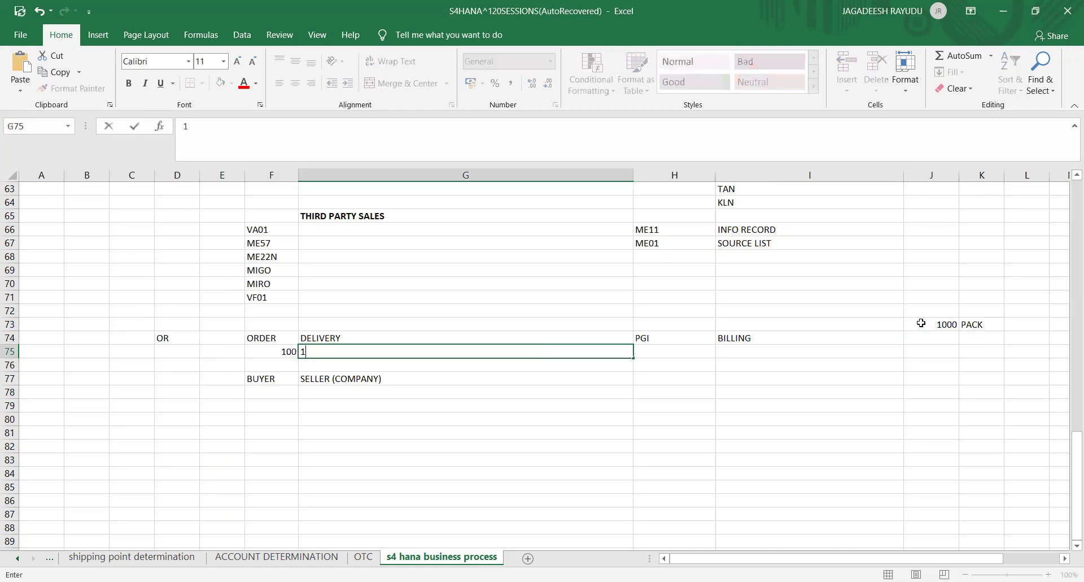
# - Enter a quantity of 100 under the PGI heading in cell H75
pyautogui.press('Right')
pyautogui.press('Right')
pyautogui.press('Right')
pyautogui.press('Up')
pyautogui.press('Up')
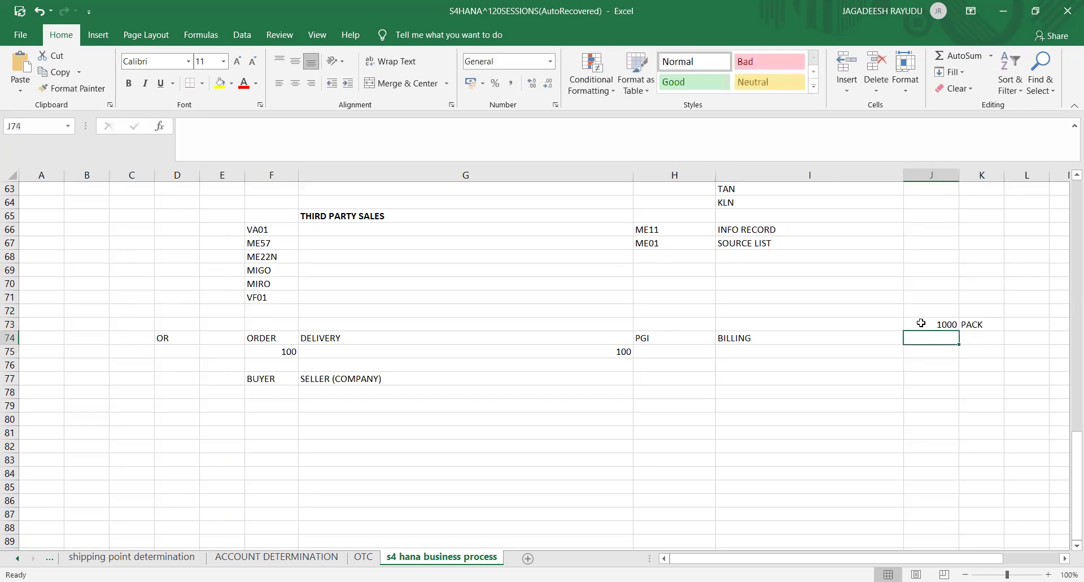
pyautogui.press('Down')
pyautogui.press('Left')
pyautogui.press('Left')
pyautogui.press('Down')
pyautogui.write('100')
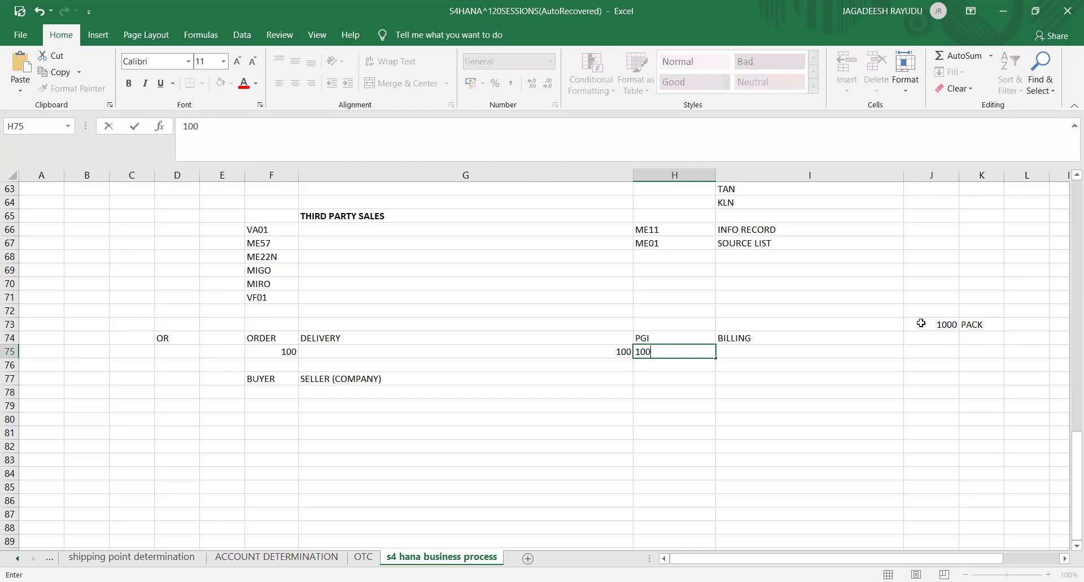
# - Record the reduced stock of 900 in cell J74 with the unit PACK in K74
pyautogui.press('Right')
pyautogui.press('Up')
pyautogui.press('Up')
pyautogui.press('Right')
pyautogui.press('Down')
pyautogui.write('900')
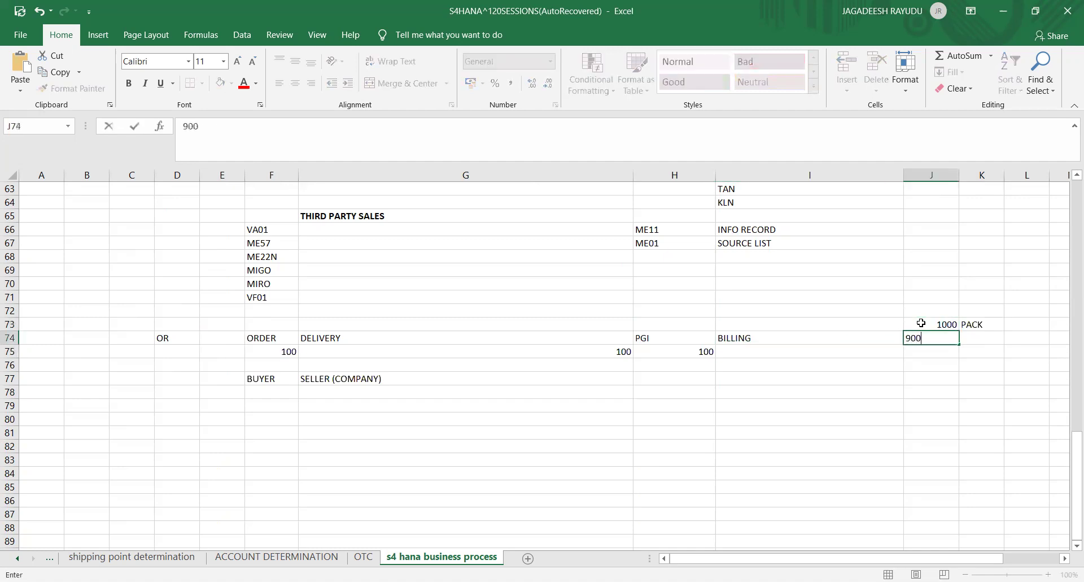
pyautogui.press('Right')
pyautogui.write('PACK')
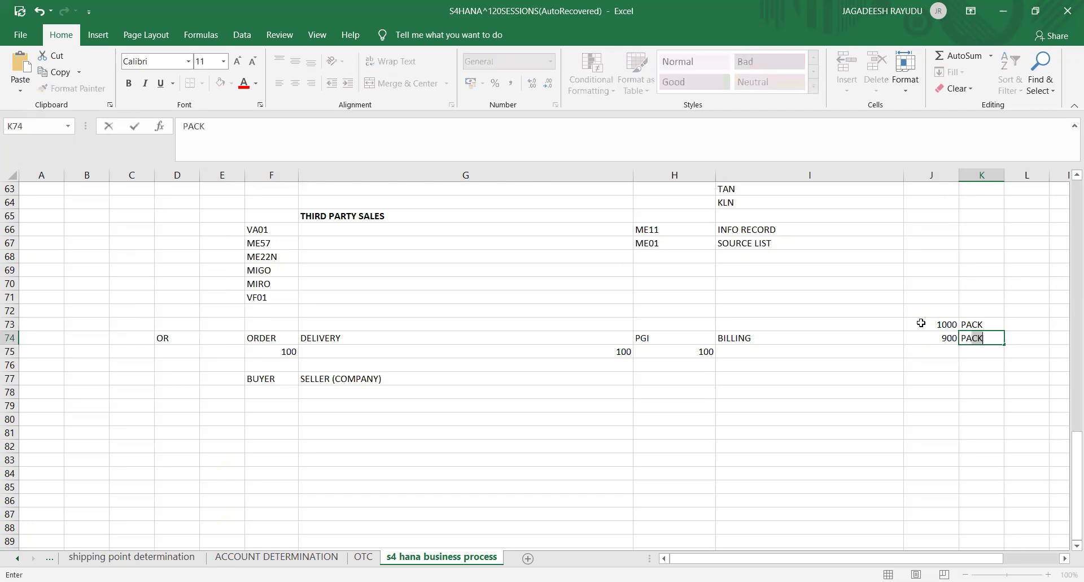
pyautogui.press('Return')
# - Enter a quantity of 100 under the BILLING heading in cell I75
pyautogui.press('Up')
pyautogui.press('Left')
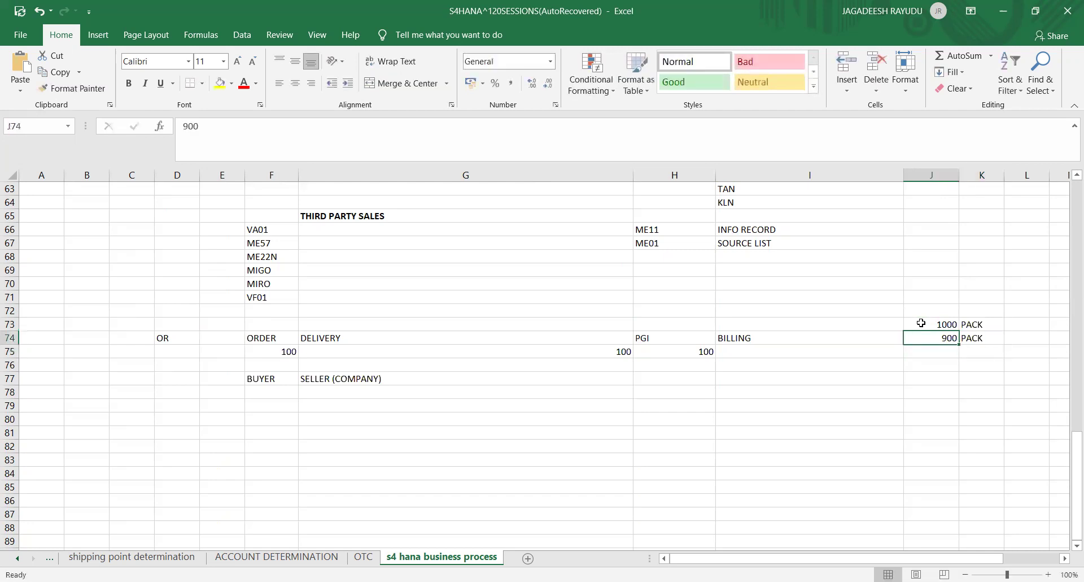
pyautogui.press('Left')
pyautogui.press('Down')
pyautogui.write('100')
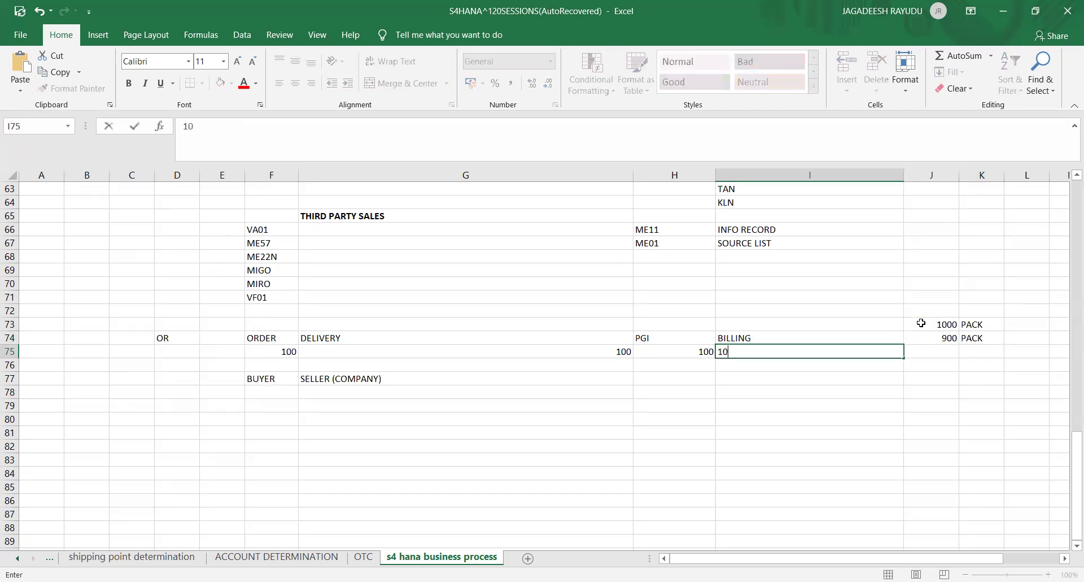
pyautogui.press('Return')
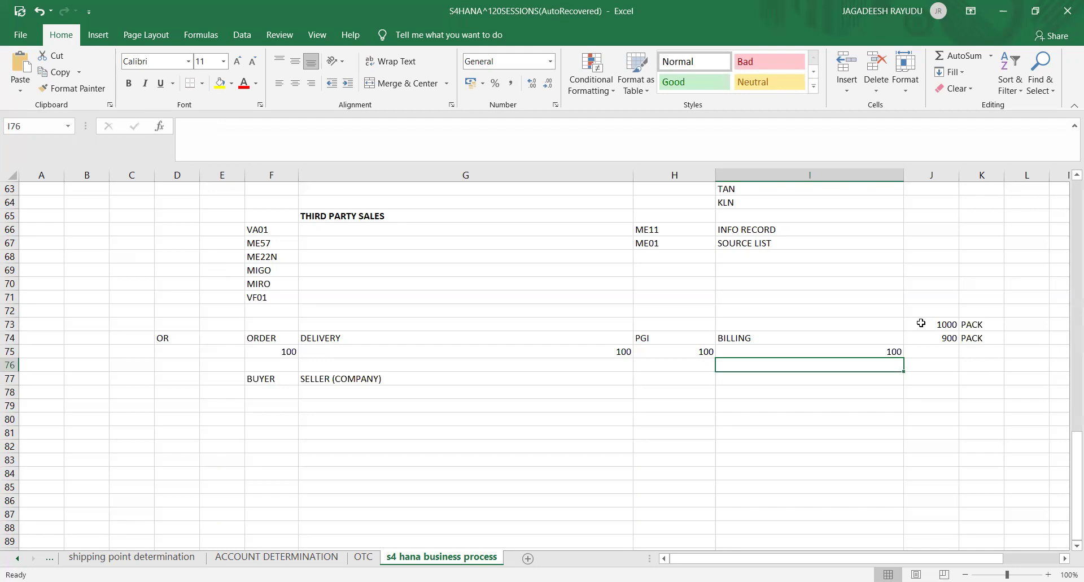
# - Enter a quantity of 100 in cell F79 under the BUYER heading
pyautogui.press('Left')
pyautogui.press('Left')
pyautogui.press('Left')
pyautogui.press('Left')
pyautogui.press('Down')
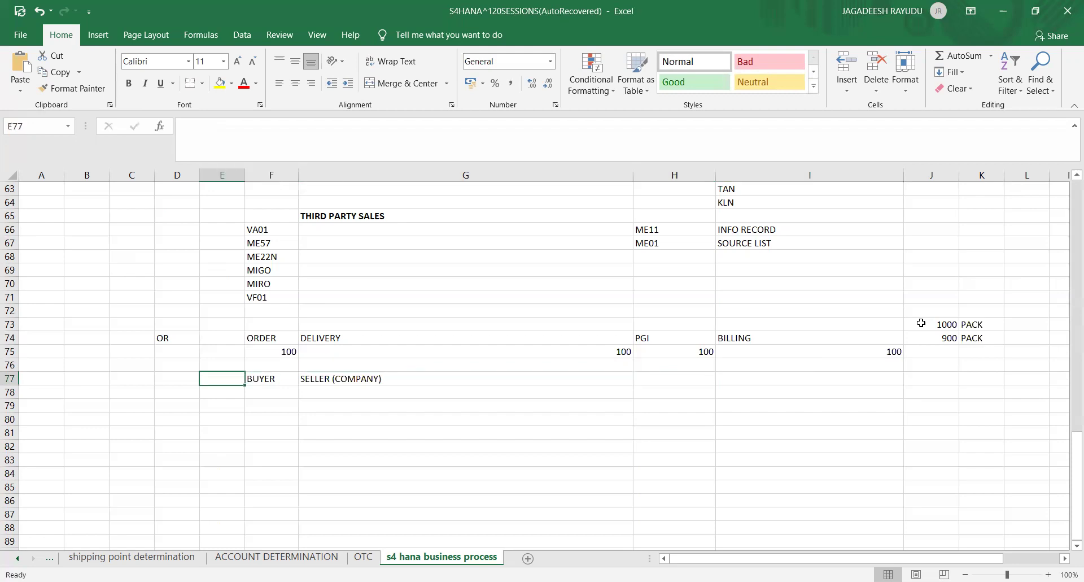
pyautogui.press('Right')
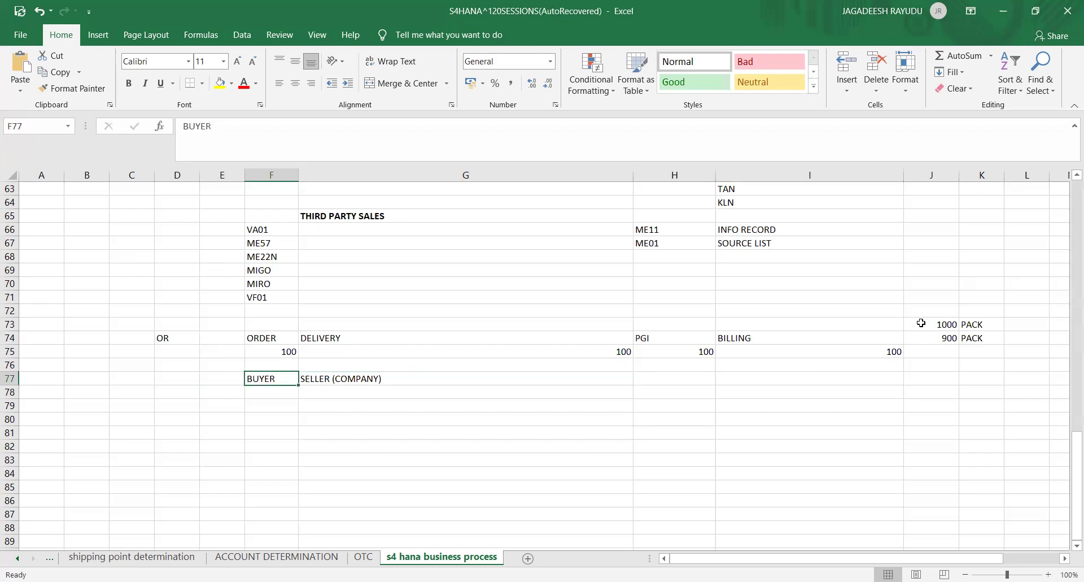
pyautogui.press('Down')
pyautogui.press('Down')
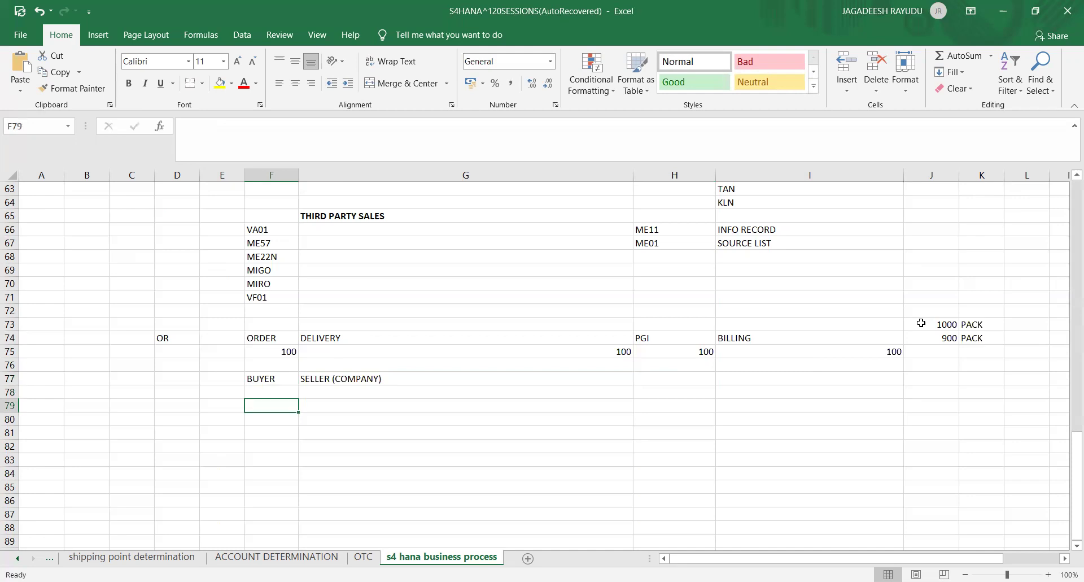
pyautogui.write('100')
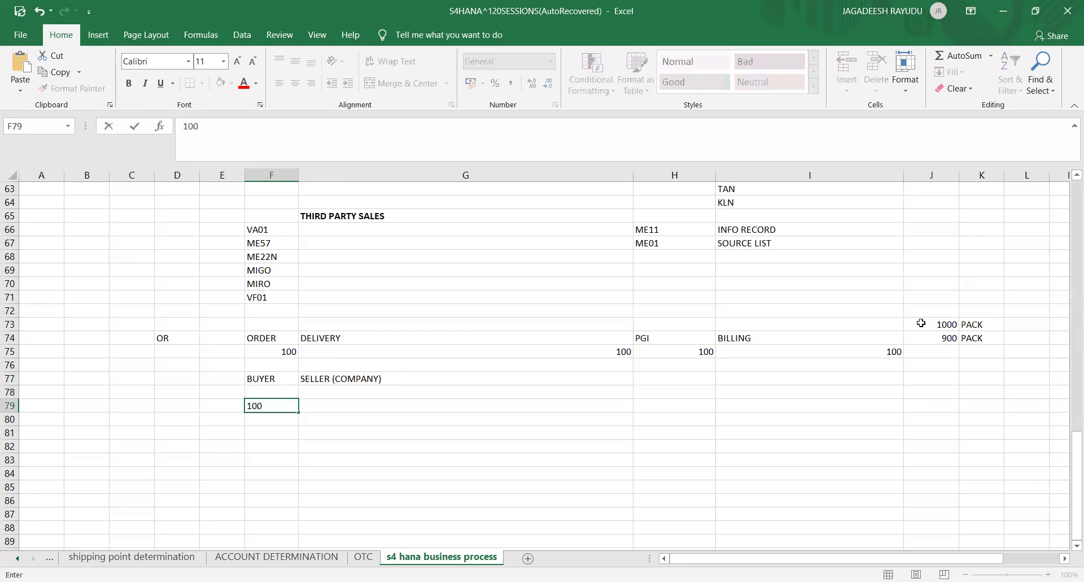
pyautogui.press('Right')
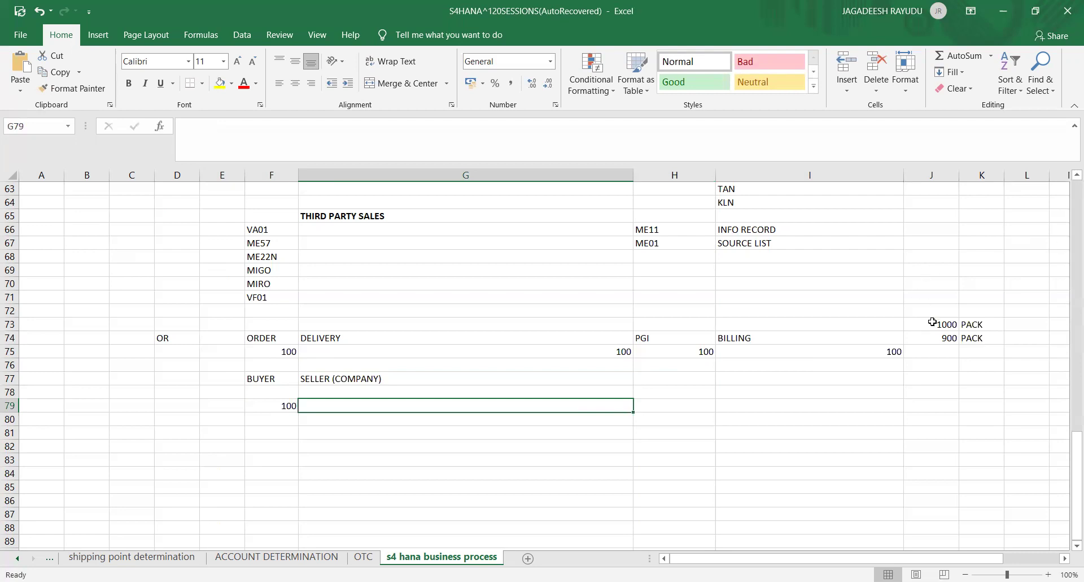
# - Clear the stock quantities and PACK units from the range J72:K74
pyautogui.click(932, 324)
pyautogui.press('Up')
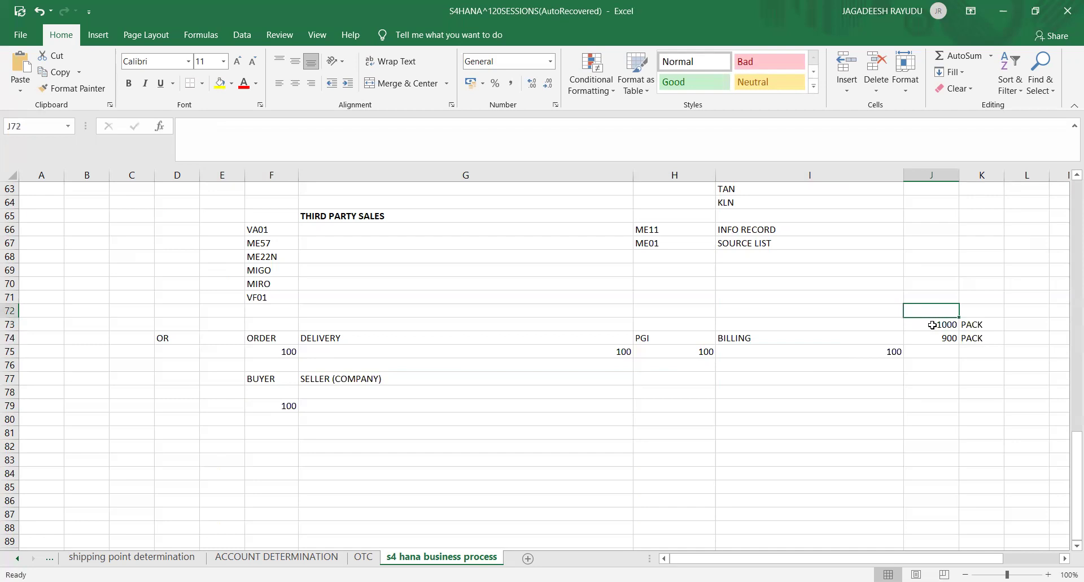
pyautogui.hotkey('shift', 'Down')
pyautogui.hotkey('shift', 'Down')
pyautogui.hotkey('shift', 'Right')
pyautogui.press('Delete')
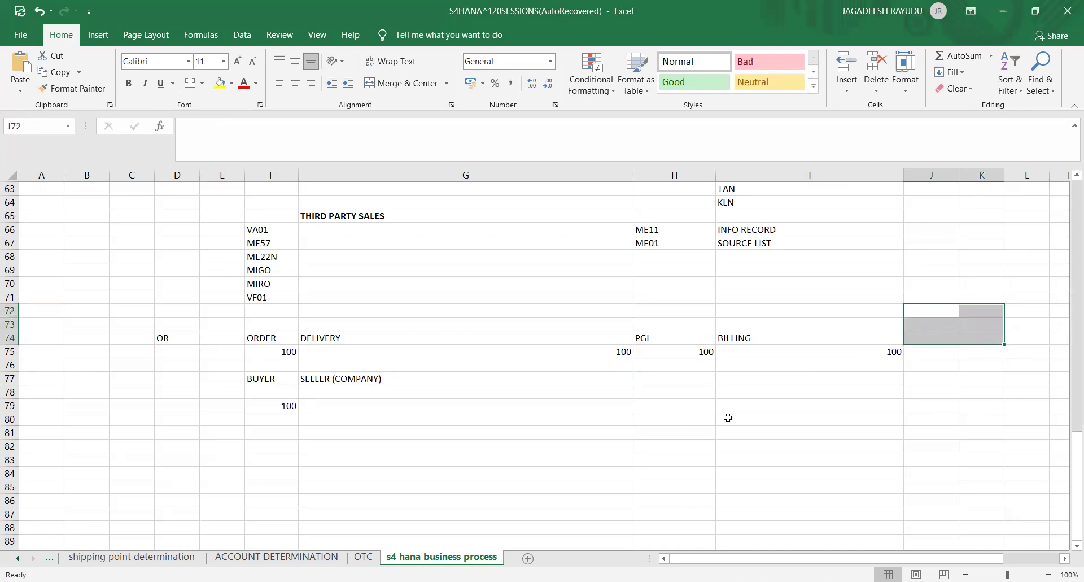
# - Add a COMPANY heading in cell J77
pyautogui.click(928, 381)
pyautogui.write('CO')
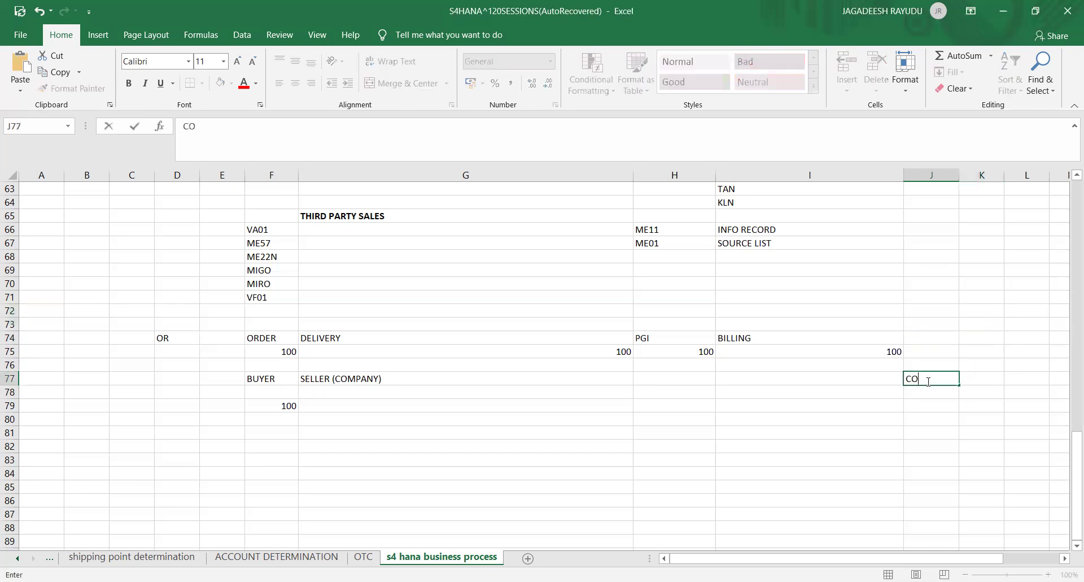
pyautogui.write('MPANY')
pyautogui.press('Return')
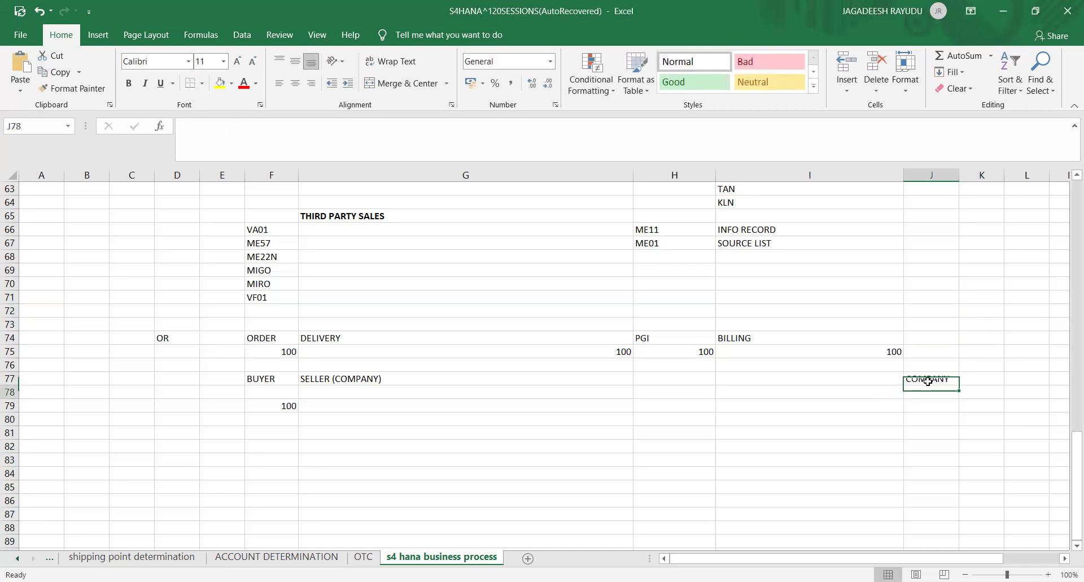
# - Label two vendors under the COMPANY heading, VENDOR1 in cell J78 and VEN2 in K78
pyautogui.write('VEN')
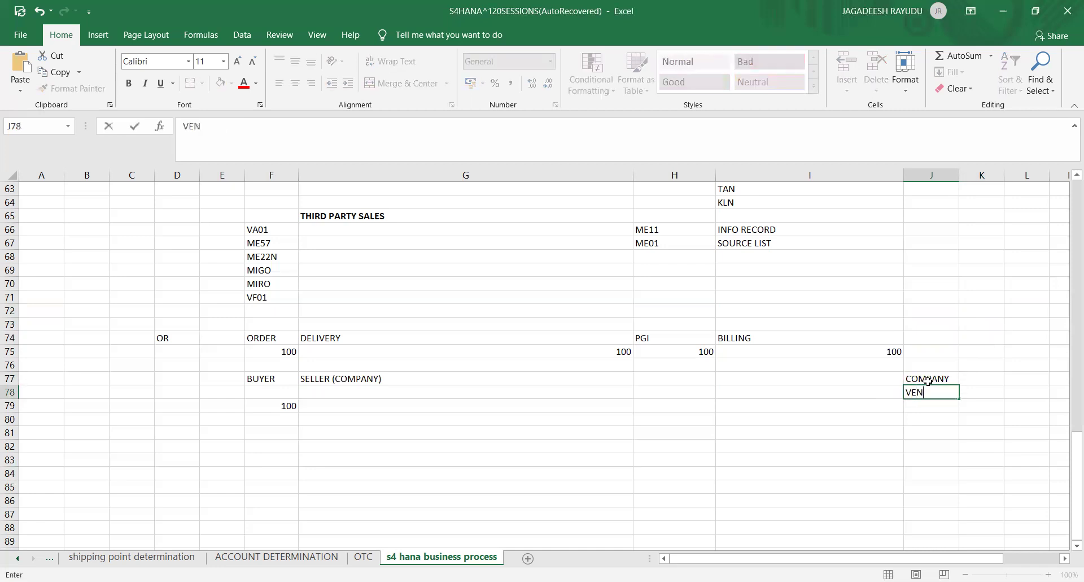
pyautogui.write('DOR1')
pyautogui.press('Tab')
pyautogui.write('VD')
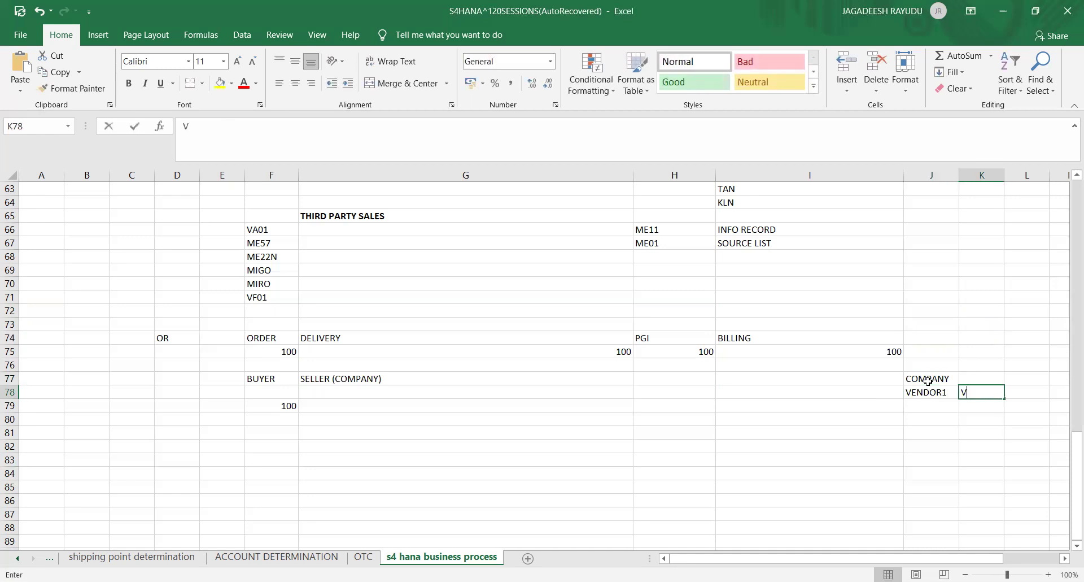
pyautogui.press('BackSpace')
pyautogui.write('EN2')
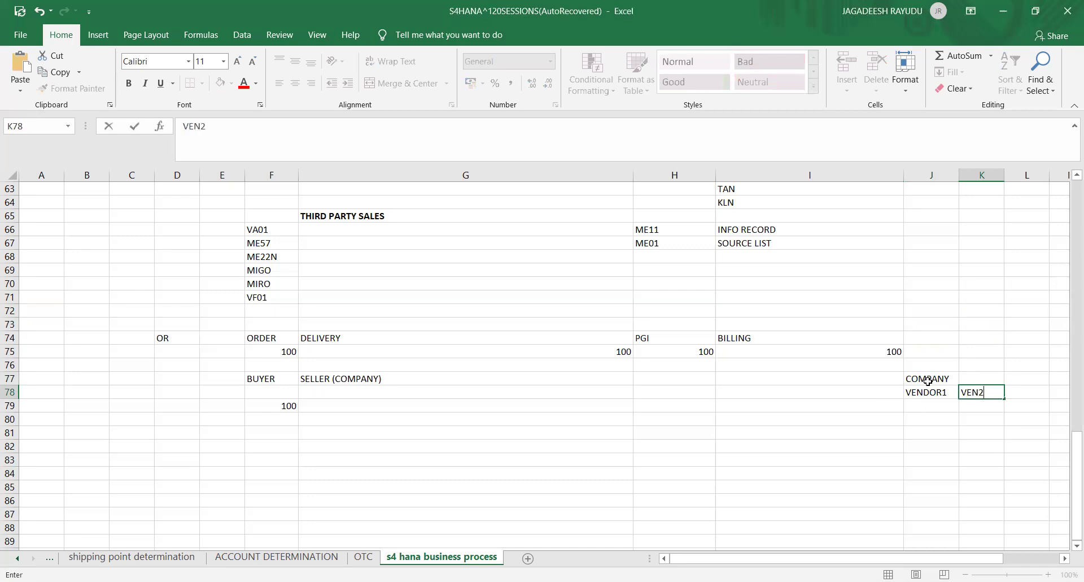
pyautogui.press('Return')
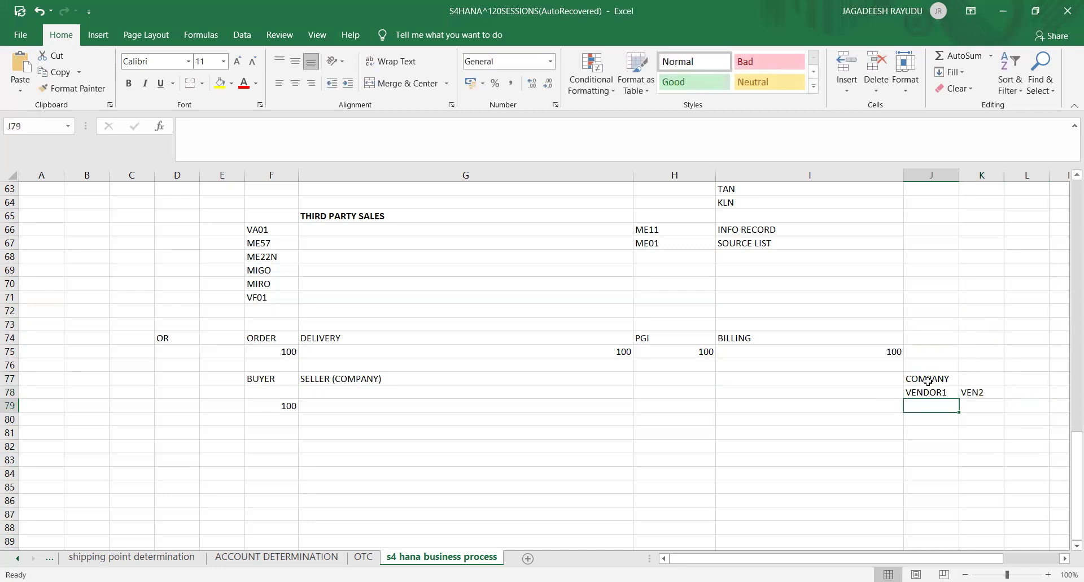
# - Enter 1000 below VENDOR1 in cell J79 and 2000 below VEN2 in K79
pyautogui.write('1000')
pyautogui.press('Tab')
pyautogui.write('2000')
pyautogui.press('Left')
pyautogui.press('Left')
pyautogui.press('Left')
pyautogui.press('Left')
pyautogui.press('Left')
pyautogui.press('Right')
pyautogui.press('Right')
pyautogui.press('Left')
pyautogui.press('Left')
pyautogui.press('Right')
pyautogui.press('Left')
pyautogui.press('Up')
pyautogui.press('Up')
pyautogui.press('Down')
pyautogui.press('Down')
pyautogui.press('Right')
pyautogui.press('Left')
pyautogui.press('Right')
pyautogui.press('Left')
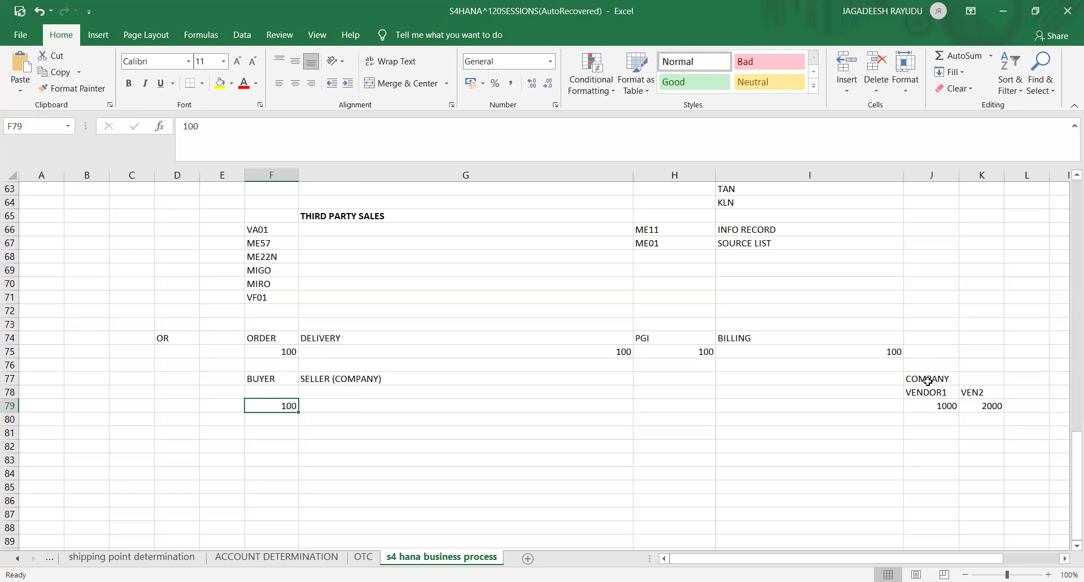
pyautogui.press('Right')
pyautogui.press('Right')
pyautogui.press('Right')
pyautogui.press('Right')
pyautogui.press('Up')
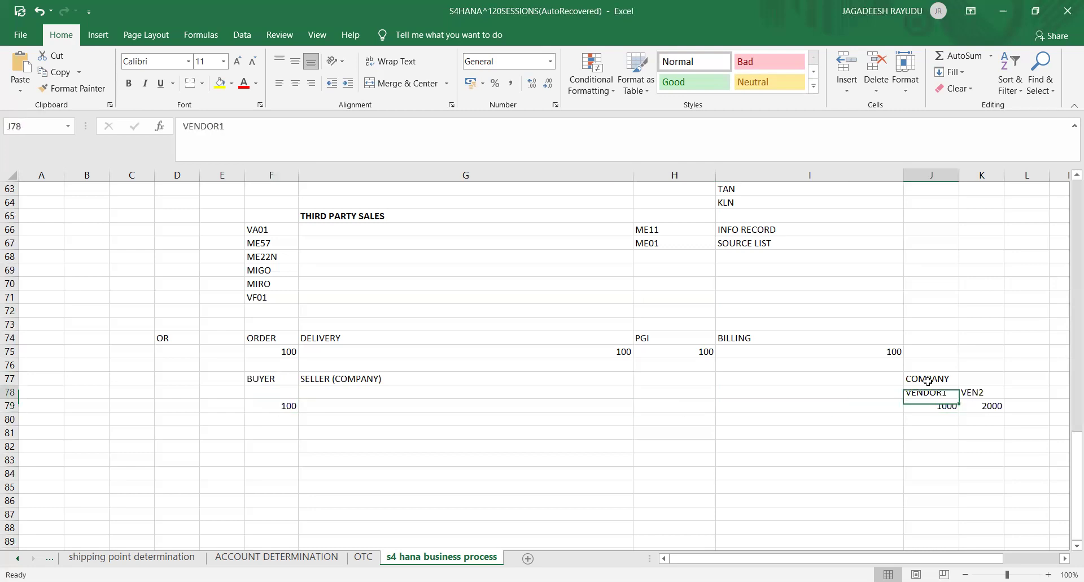
pyautogui.press('Down')
pyautogui.press('Left')
pyautogui.press('Left')
pyautogui.press('Left')
pyautogui.press('Left')
pyautogui.press('Right')
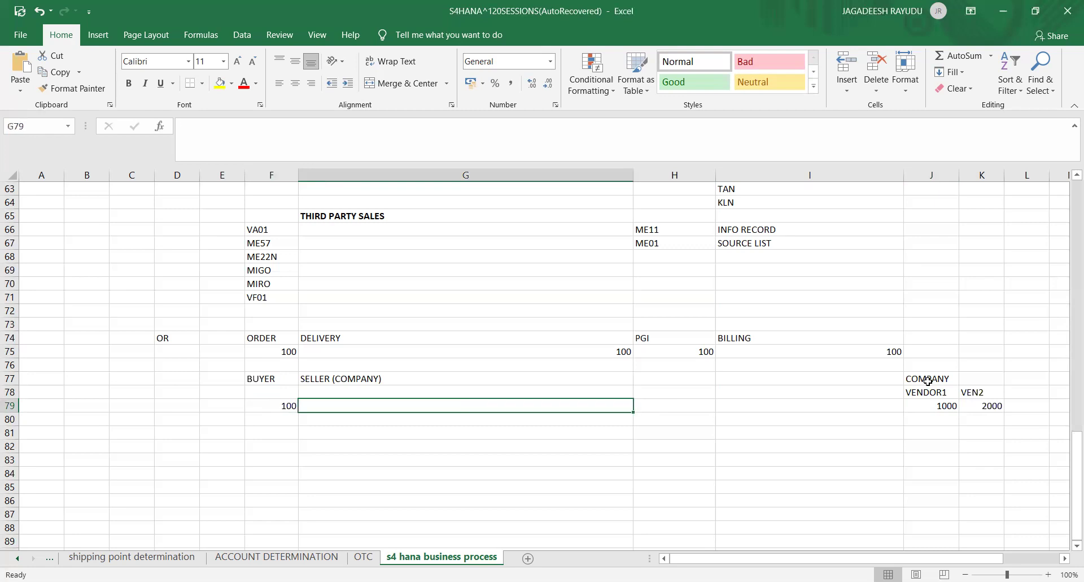
pyautogui.press('Left')
pyautogui.press('Right')
pyautogui.press('Right')
pyautogui.press('Left')
pyautogui.press('Left')
pyautogui.press('Right')
pyautogui.press('Right')
pyautogui.press('Right')
pyautogui.press('Right')
pyautogui.press('Up')
pyautogui.press('Down')
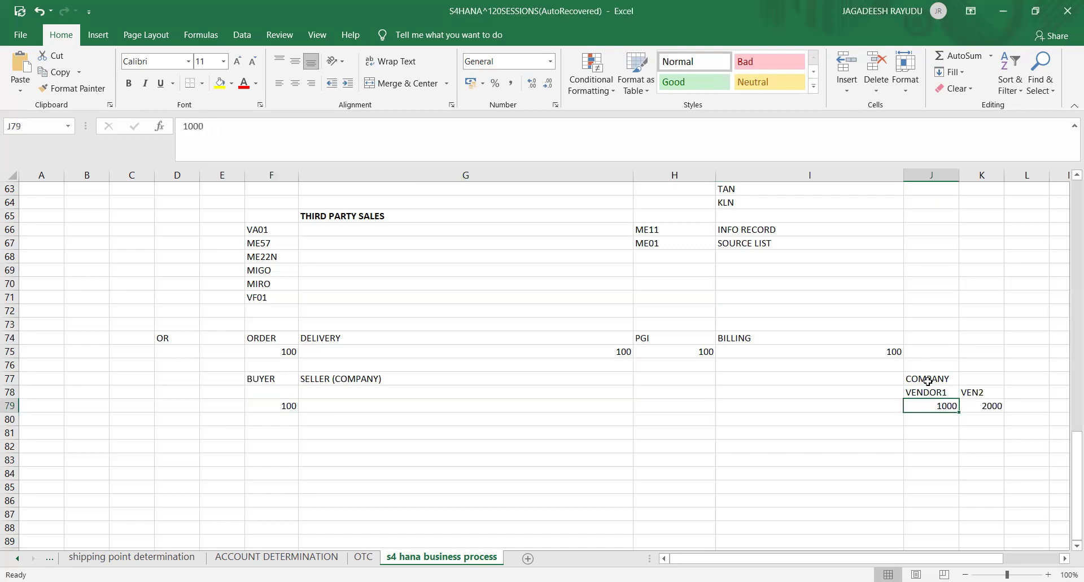
pyautogui.press('Left')
pyautogui.press('Left')
pyautogui.press('Left')
pyautogui.press('Left')
pyautogui.press('Down')
pyautogui.press('Up')
pyautogui.press('Right')
pyautogui.press('Left')
pyautogui.press('Right')
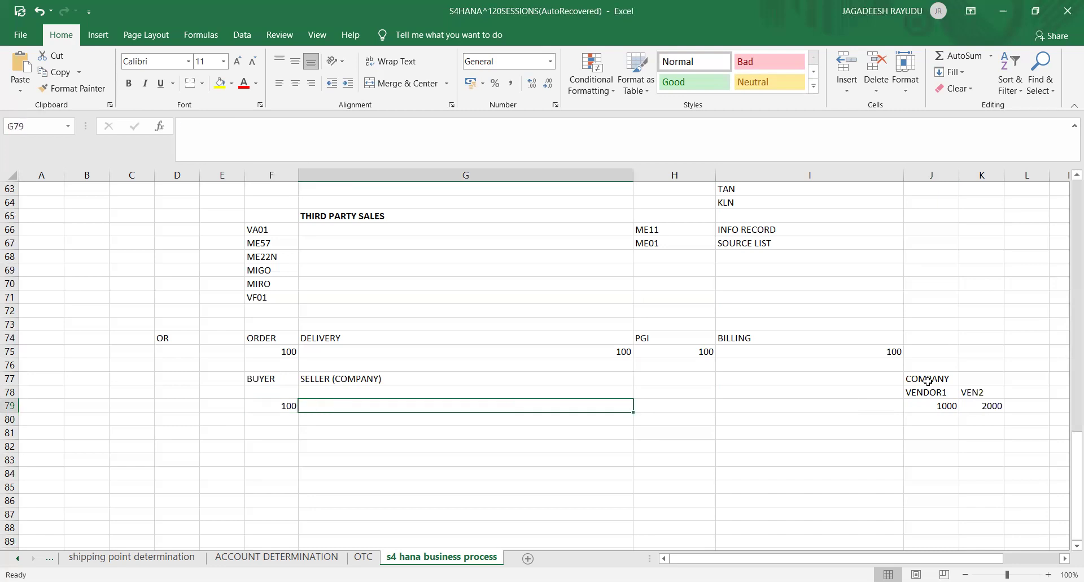
pyautogui.press('Right')
pyautogui.press('Right')
pyautogui.press('Left')
# - Enter the order type OR in cell E79, beside the buyer's quantity of 100
pyautogui.press('Left')
pyautogui.press('Left')
pyautogui.press('Down')
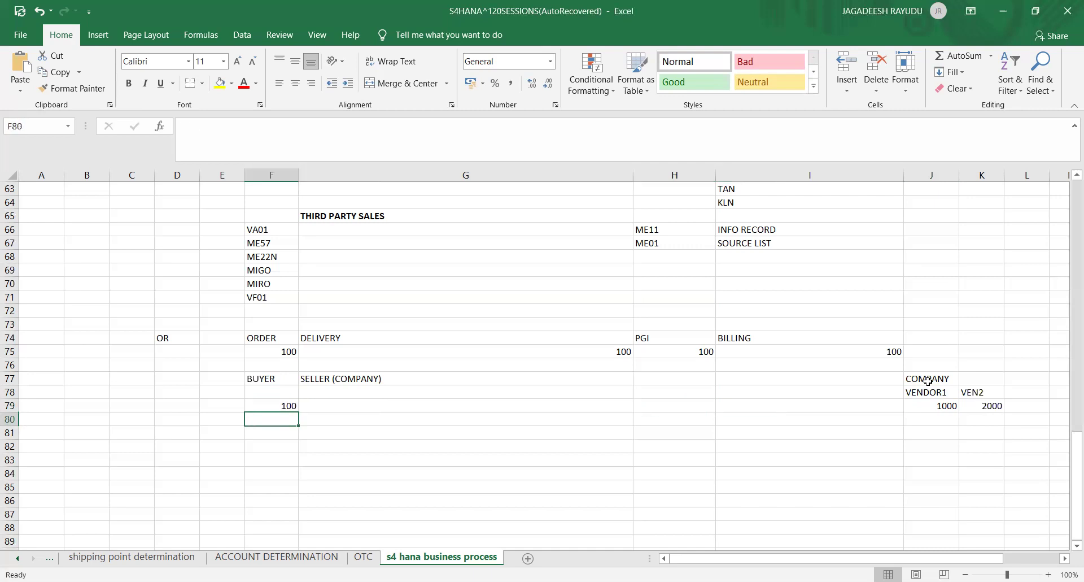
pyautogui.press('Left')
pyautogui.press('Up')
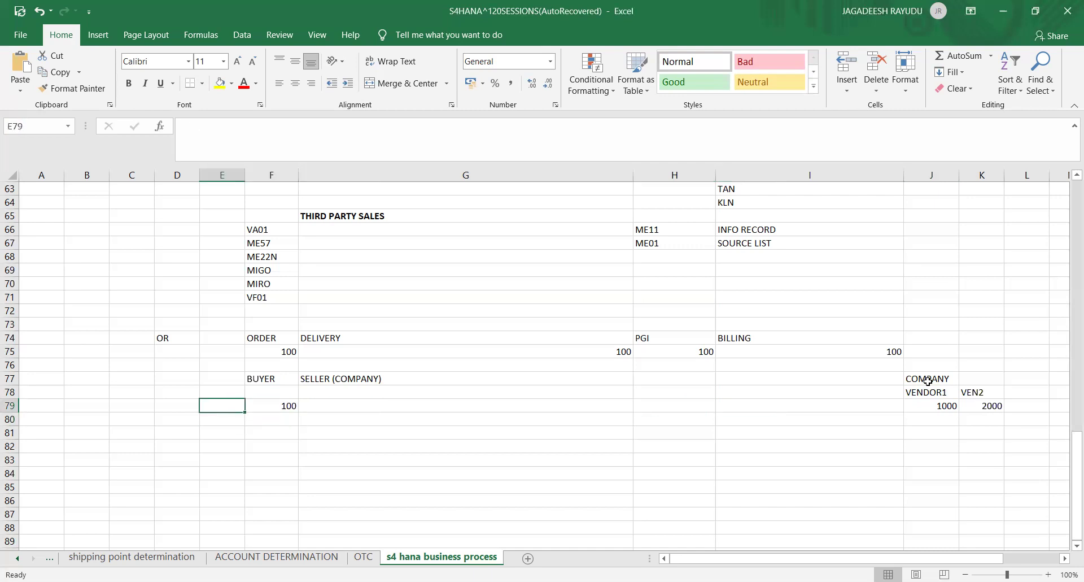
pyautogui.write('OR')
pyautogui.press('Right')
# - Enter PR in cell F80, directly below the buyer's quantity
pyautogui.press('Down')
pyautogui.press('Up')
pyautogui.press('Down')
pyautogui.press('Up')
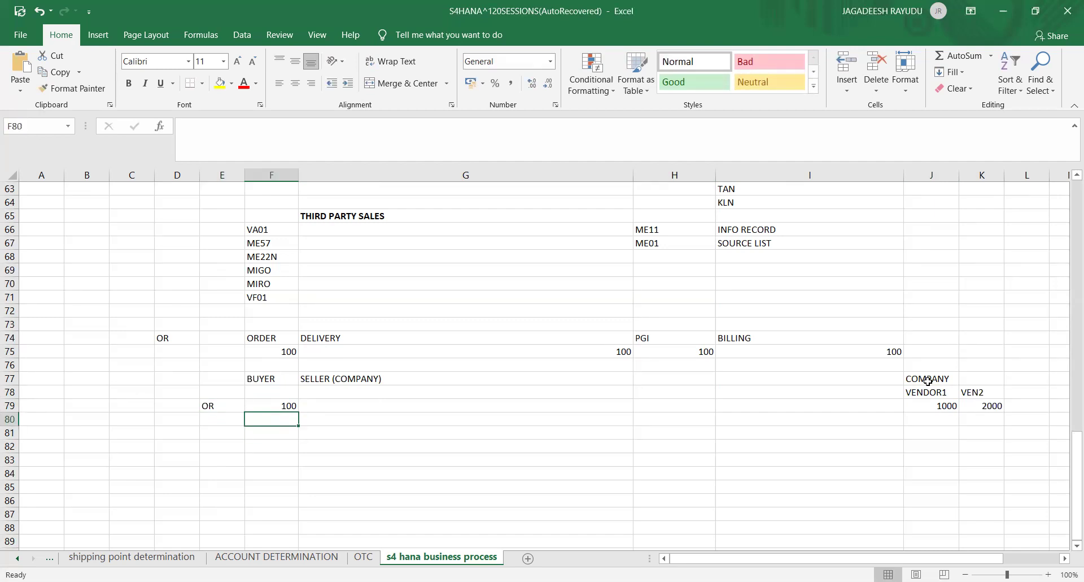
pyautogui.write('PR')
pyautogui.press('Return')
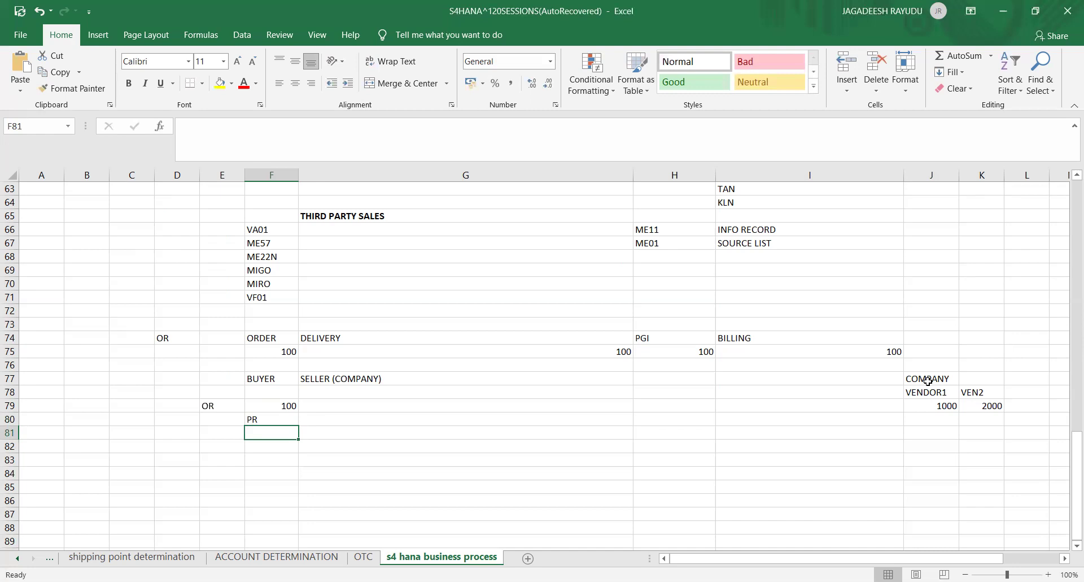
# - Enter PO in cell F81 below PR, with VENDOR beside it in E81
pyautogui.write('PO')
pyautogui.hotkey('shift', 'Right')
pyautogui.hotkey('shift', 'Left')
pyautogui.press('Left')
pyautogui.write('VENDOR')
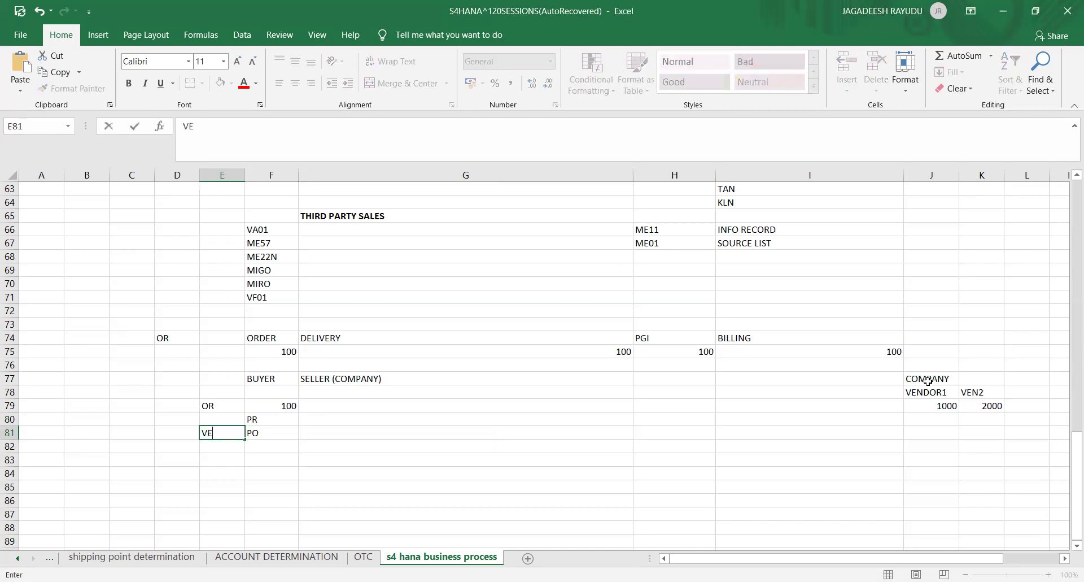
pyautogui.press('Tab')
# - Enter X in cell E77 beside the BUYER heading
pyautogui.hotkey('shift', 'Right')
pyautogui.hotkey('shift', 'Left')
pyautogui.hotkey('shift', 'Right')
pyautogui.hotkey('shift', 'Left')
pyautogui.press('Up')
pyautogui.press('Up')
pyautogui.press('Up')
pyautogui.press('Up')
pyautogui.press('Left')
pyautogui.write('X')
pyautogui.press('Tab')
pyautogui.press('Down')
pyautogui.press('Down')
pyautogui.press('Down')
pyautogui.press('Down')
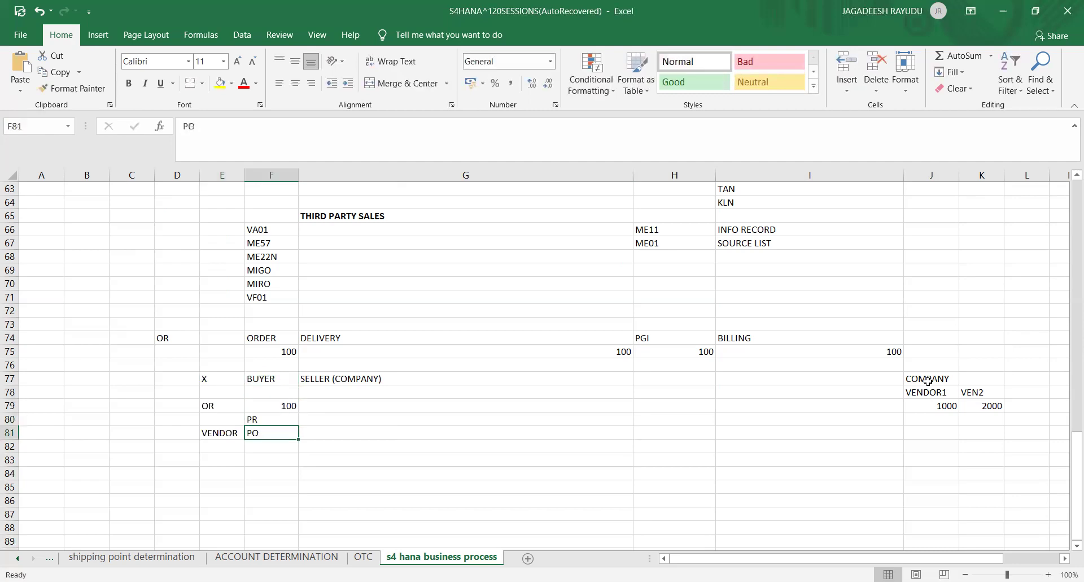
pyautogui.hotkey('shift', 'Right')
pyautogui.hotkey('shift', 'Left')
pyautogui.press('Left')
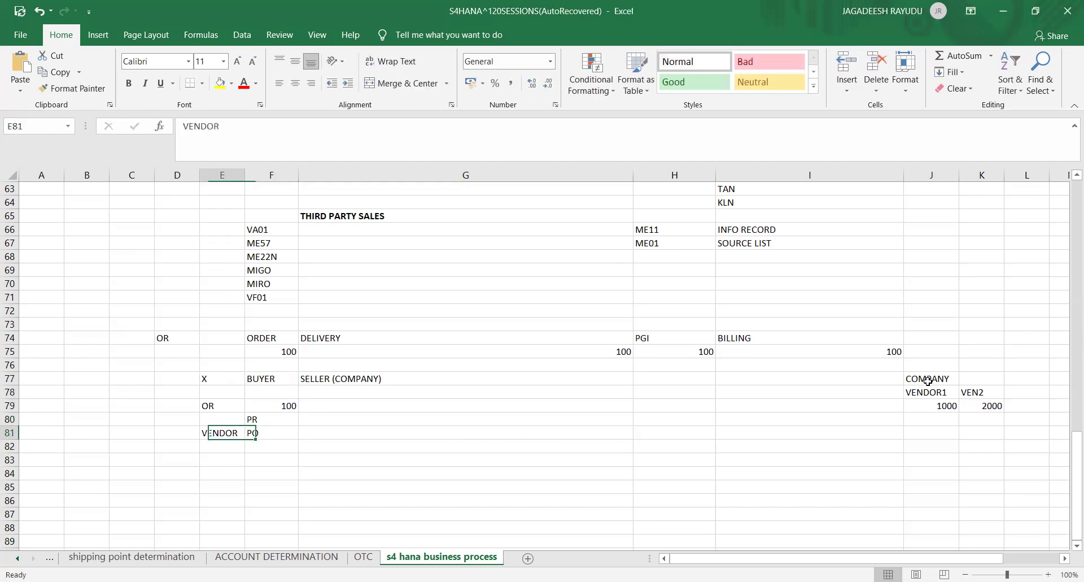
pyautogui.press('Up')
pyautogui.press('Up')
pyautogui.press('Up')
pyautogui.press('Up')
pyautogui.press('Down')
pyautogui.press('Down')
pyautogui.press('Down')
pyautogui.press('Down')
pyautogui.hotkey('shift', 'Right')
pyautogui.hotkey('shift', 'Left')
pyautogui.hotkey('shift', 'Right')
pyautogui.hotkey('shift', 'Left')
pyautogui.press('Left')
pyautogui.press('Up')
pyautogui.press('Up')
pyautogui.press('Up')
pyautogui.press('Up')
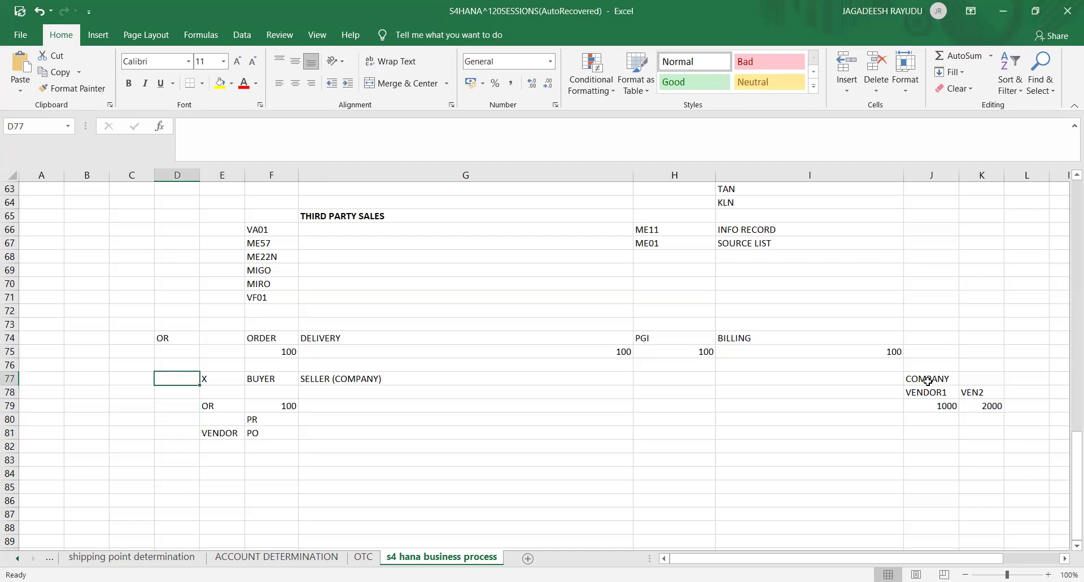
# - Enter X in cell D81 beside the VENDOR label
pyautogui.press('Down')
pyautogui.press('Down')
pyautogui.press('Right')
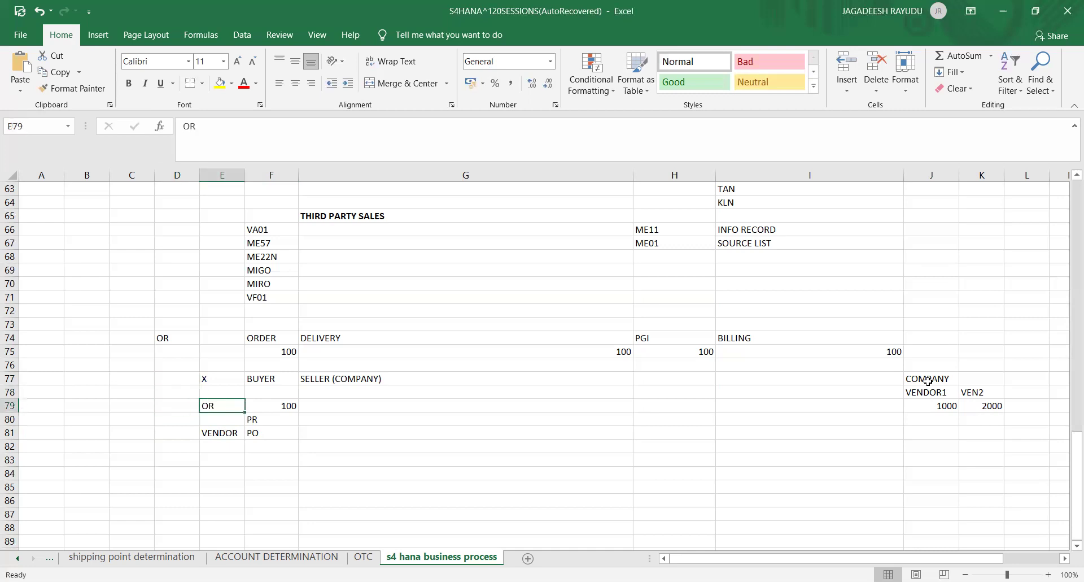
pyautogui.press('Down')
pyautogui.press('Down')
pyautogui.press('Left')
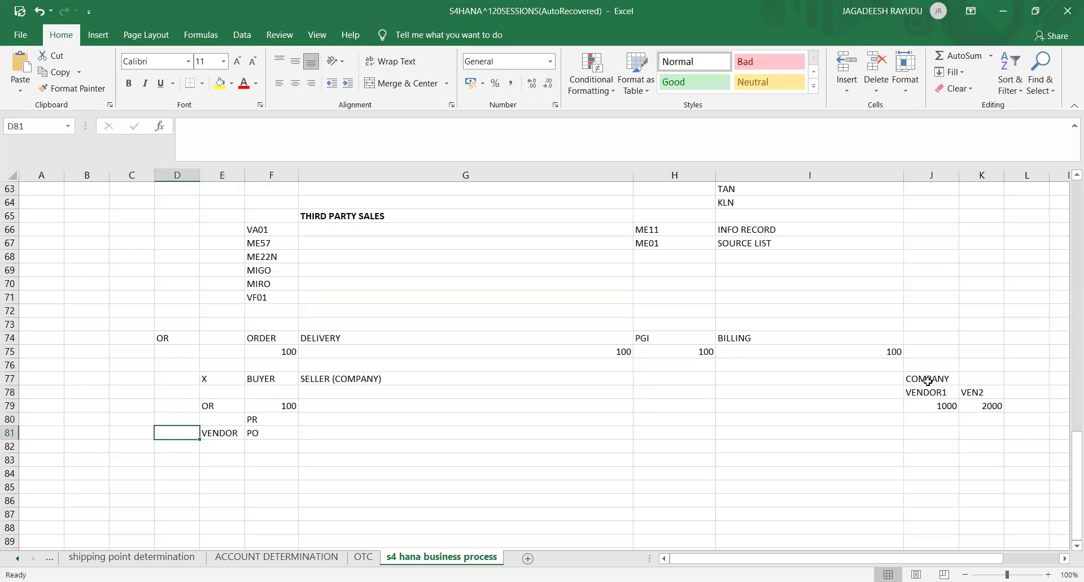
pyautogui.write('X')
pyautogui.press('Return')
pyautogui.press('Right')
pyautogui.press('Right')
pyautogui.press('Right')
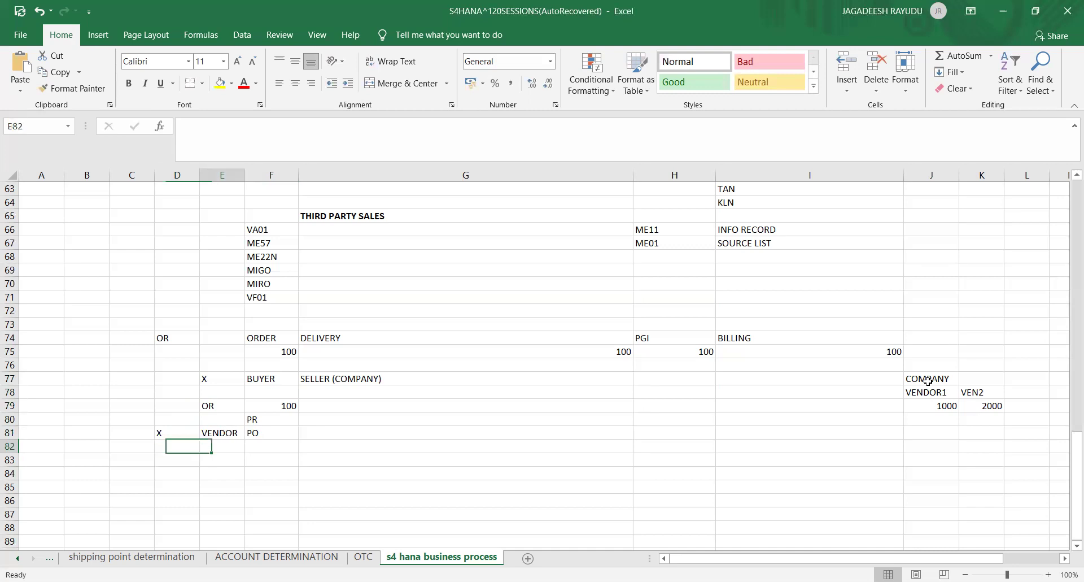
pyautogui.press('Right')
pyautogui.press('Right')
pyautogui.press('Right')
pyautogui.press('Up')
pyautogui.press('Up')
pyautogui.press('Up')
pyautogui.press('Up')
pyautogui.press('Up')
pyautogui.press('Up')
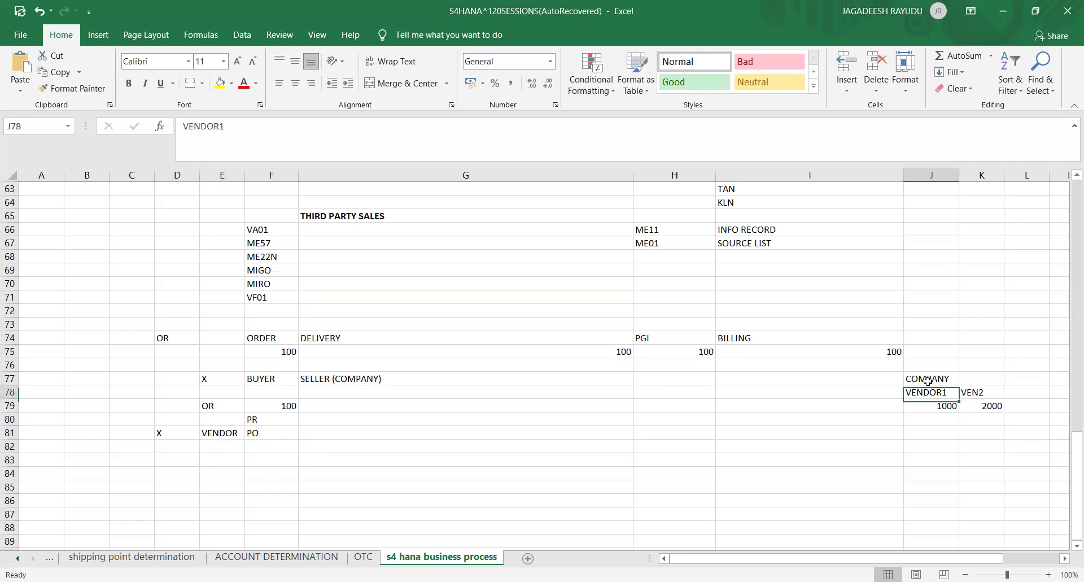
# - Enter 1000 in cell J74 beside the BILLING heading
pyautogui.press('Up')
pyautogui.press('Up')
pyautogui.press('Down')
pyautogui.press('Up')
pyautogui.write('1000')
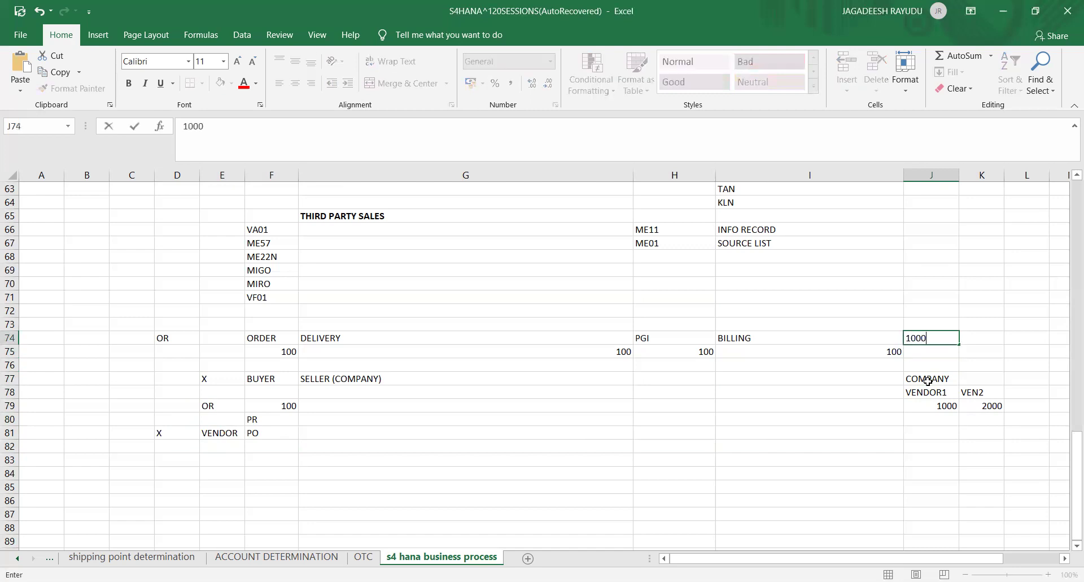
pyautogui.press('Return')
pyautogui.press('Up')
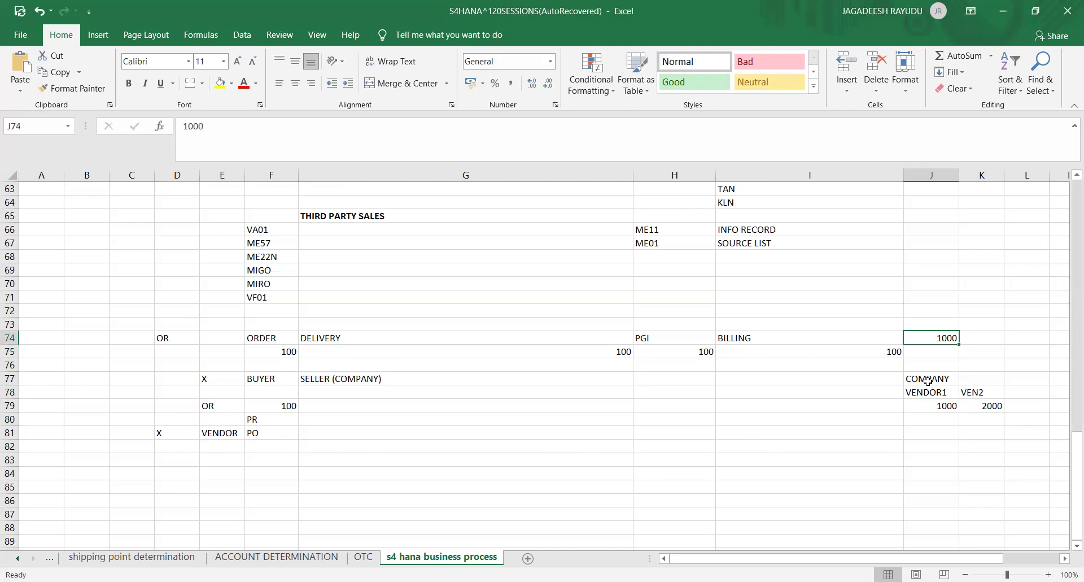
pyautogui.press('Down')
pyautogui.press('Down')
pyautogui.press('Down')
pyautogui.press('Down')
pyautogui.press('Down')
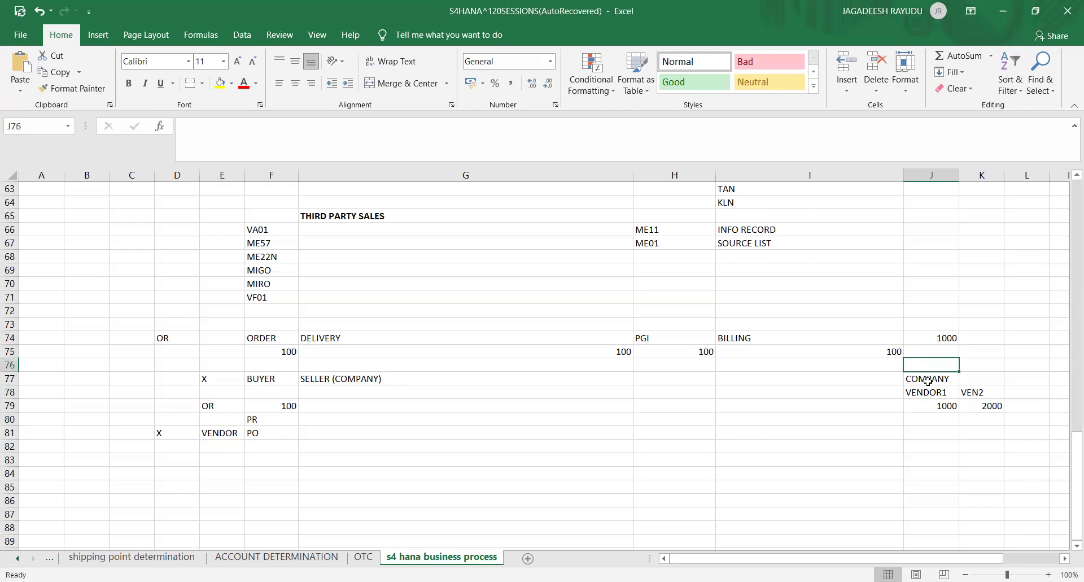
pyautogui.press('Up')
pyautogui.press('Left')
pyautogui.press('Left')
pyautogui.press('Left')
pyautogui.press('Left')
pyautogui.press('Left')
pyautogui.press('Left')
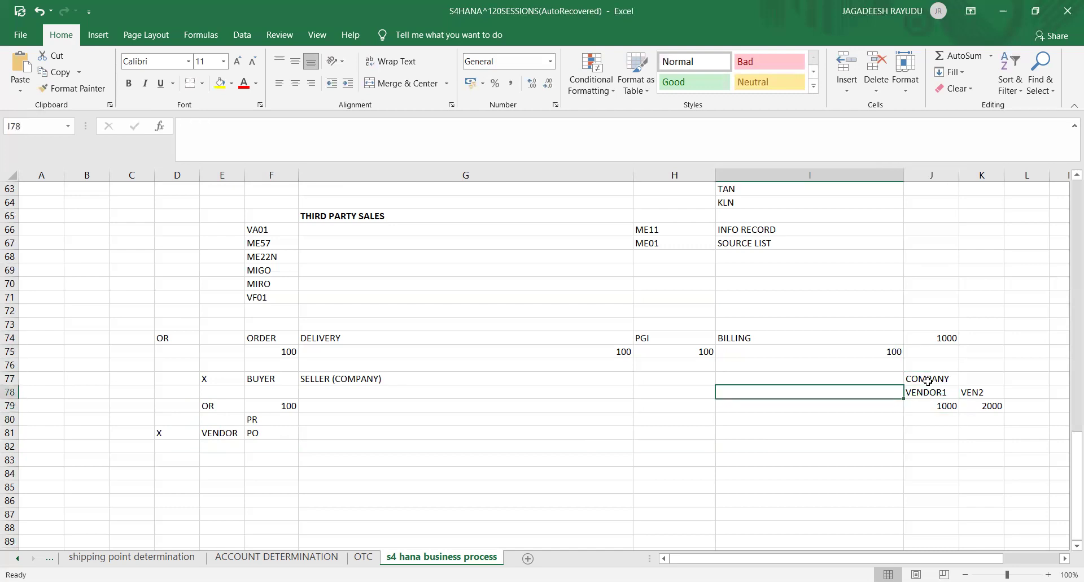
pyautogui.press('Down')
pyautogui.press('Down')
pyautogui.press('Down')
pyautogui.press('Right')
pyautogui.press('Right')
pyautogui.press('Right')
pyautogui.press('Left')
pyautogui.press('Left')
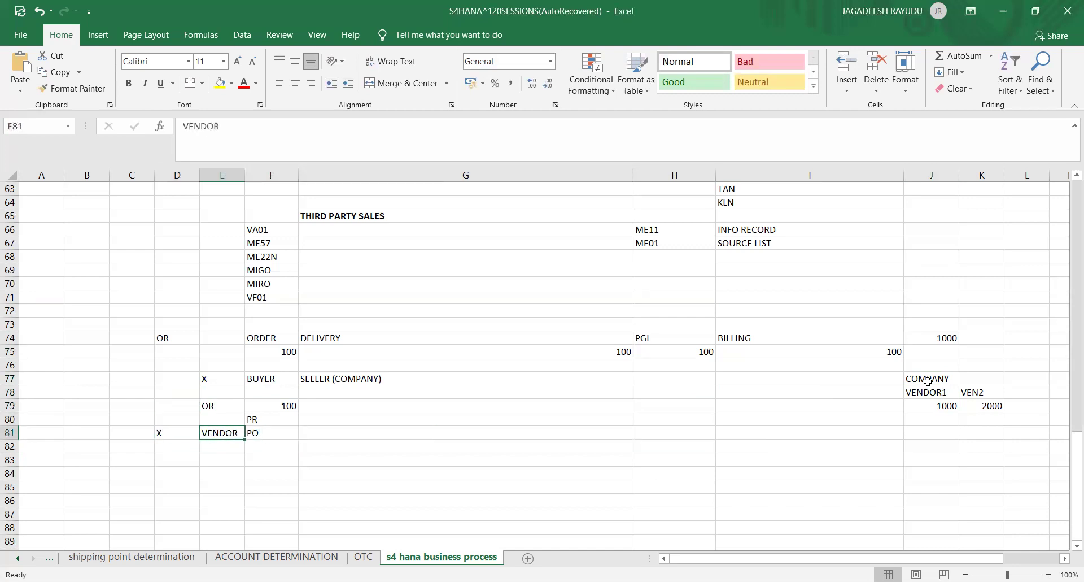
pyautogui.press('Up')
pyautogui.press('Up')
pyautogui.press('Up')
pyautogui.press('Down')
pyautogui.press('Down')
pyautogui.press('Down')
pyautogui.press('Right')
pyautogui.press('Right')
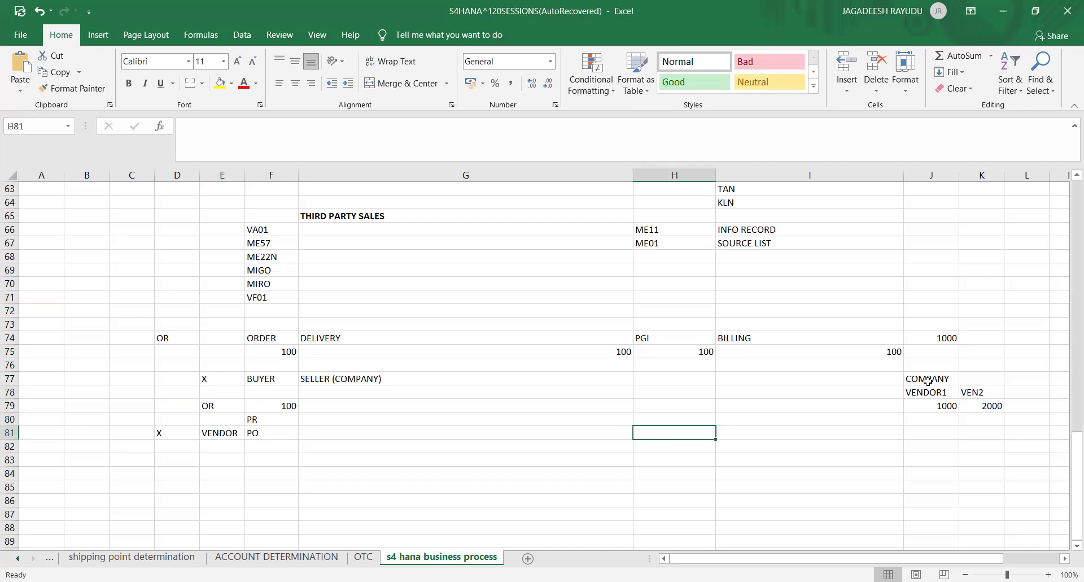
pyautogui.press('Down')
pyautogui.press('Down')
pyautogui.press('Left')
pyautogui.press('Up')
pyautogui.press('Down')
pyautogui.press('Up')
pyautogui.press('Up')
pyautogui.press('Up')
pyautogui.press('Up')
pyautogui.press('Up')
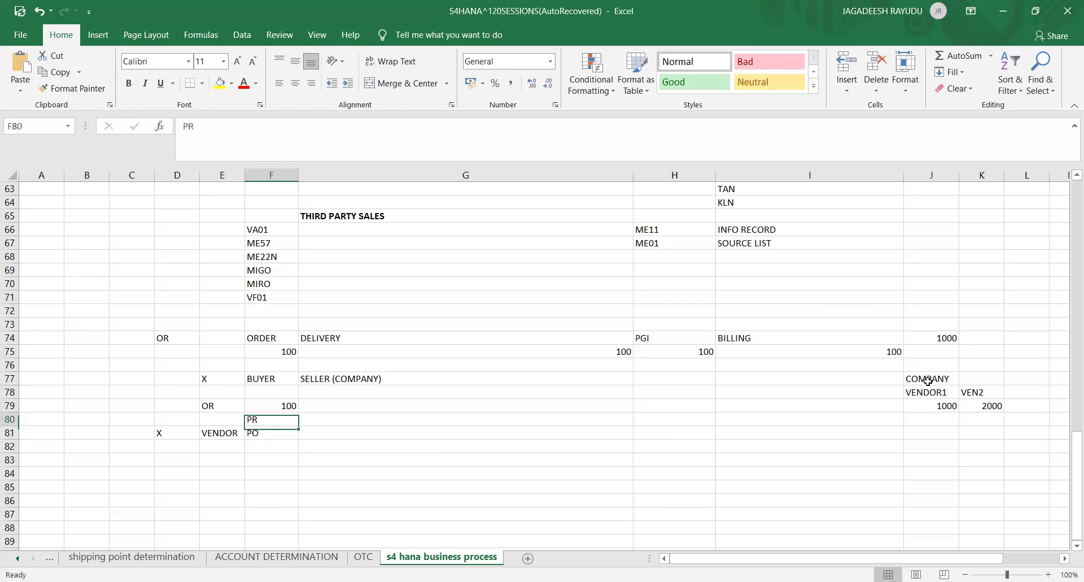
# - Enter COMPANY(100) in cell G82, one row below the PO line
pyautogui.press('Down')
pyautogui.press('Down')
pyautogui.press('Down')
pyautogui.press('Down')
pyautogui.press('Right')
pyautogui.press('Right')
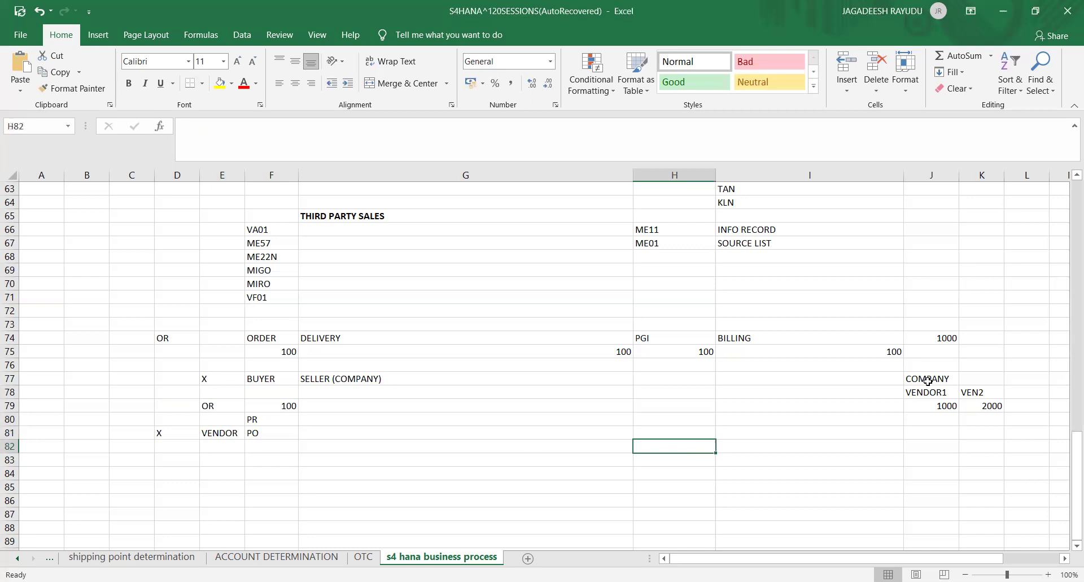
pyautogui.press('Left')
pyautogui.write('COMPAN')
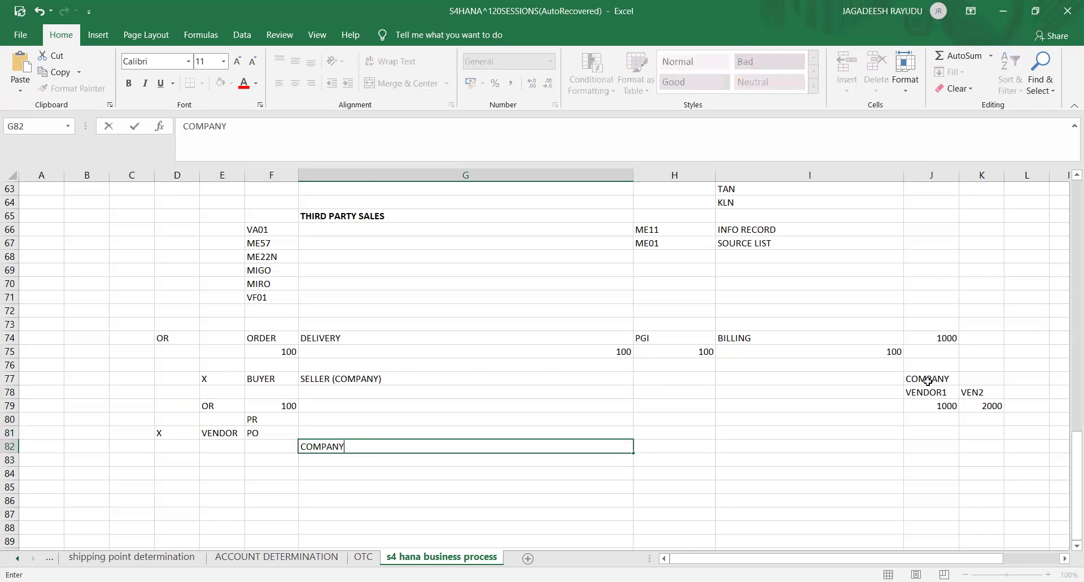
pyautogui.write('Y(100')
# - Enter CUSTOMER (100) in cell H82 beside COMPANY(100)
pyautogui.click(654, 447)
pyautogui.write('BUYER')
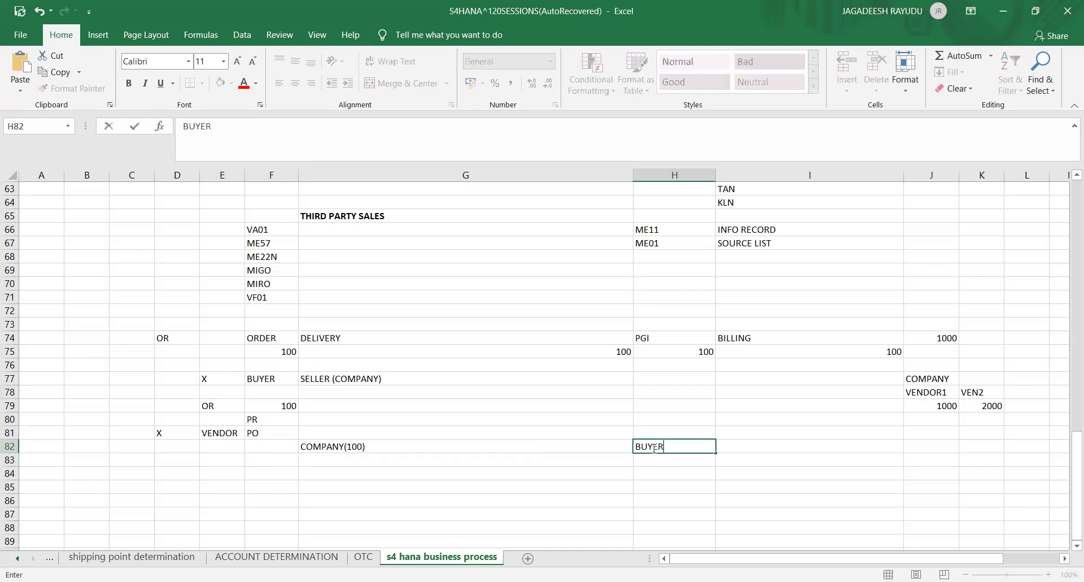
pyautogui.press('BackSpace')
pyautogui.press('BackSpace')
pyautogui.press('BackSpace')
pyautogui.press('BackSpace')
pyautogui.press('BackSpace')
pyautogui.write('CUSTOMER (100')
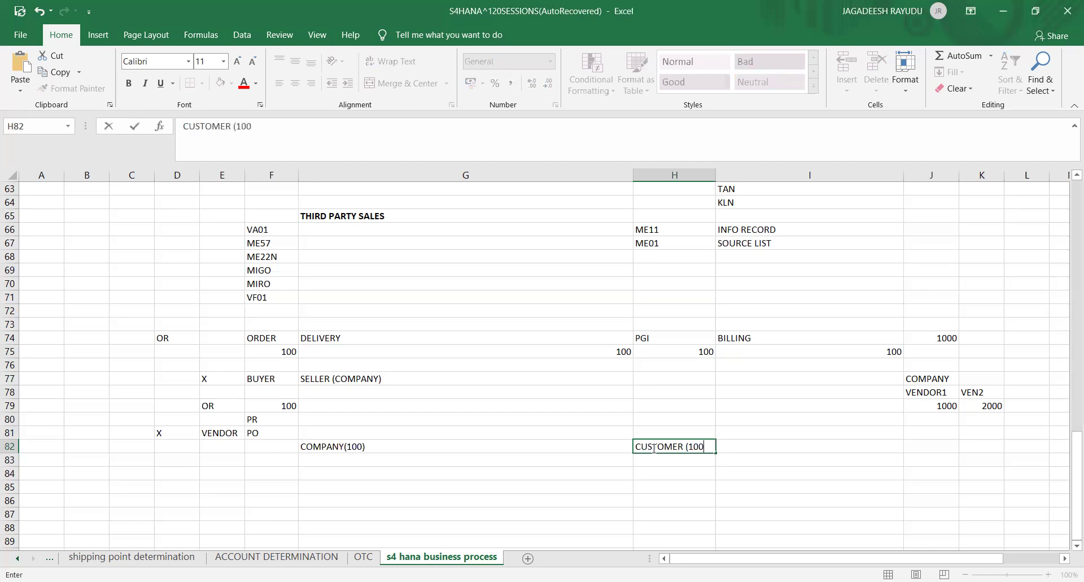
pyautogui.write(')')
# - Enter VENDOR(100) in cell G85, three rows below COMPANY(100)
pyautogui.press('Left')
pyautogui.press('Left')
pyautogui.press('Right')
pyautogui.press('Down')
pyautogui.press('Down')
pyautogui.press('Down')
pyautogui.press('Down')
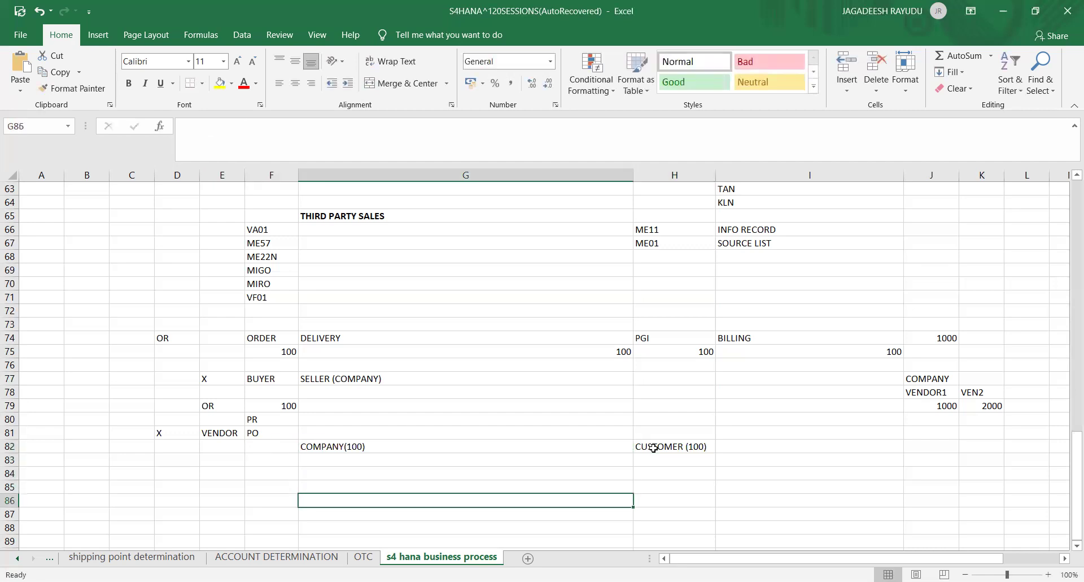
pyautogui.press('Up')
pyautogui.write('VENDO')
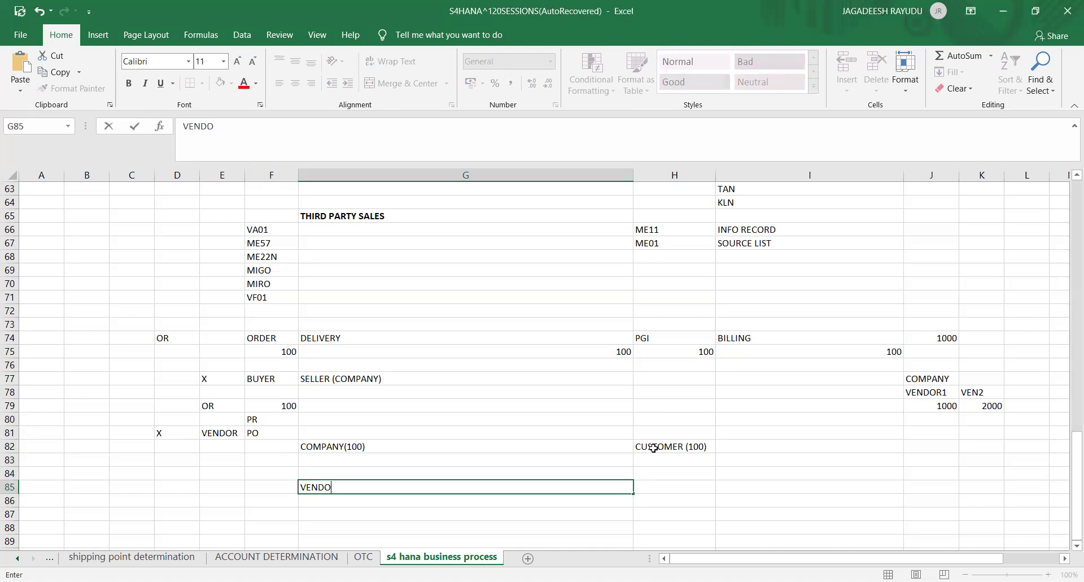
pyautogui.write('R(100)')
pyautogui.click(673, 475)
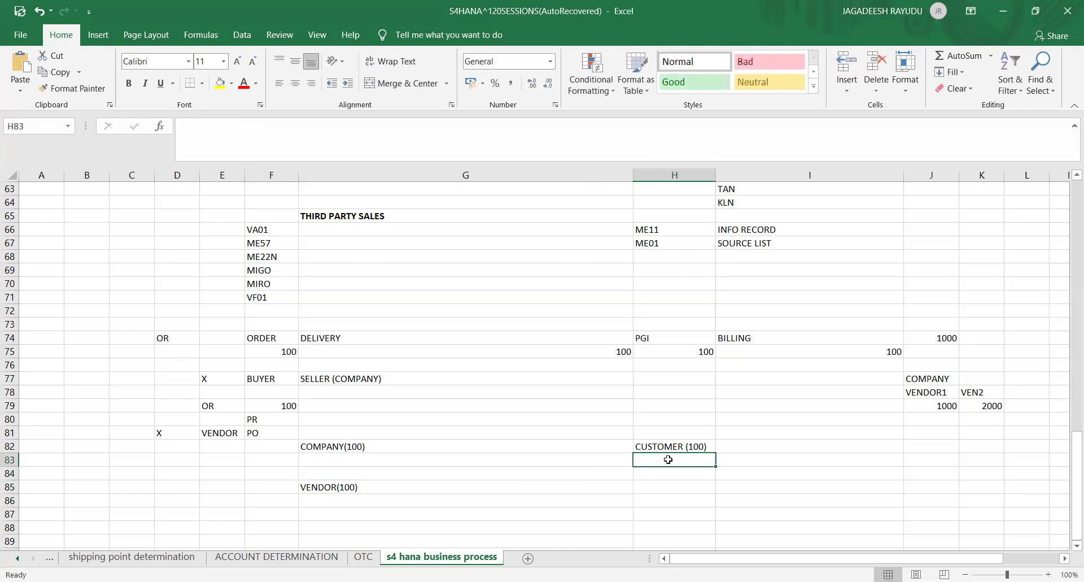
# - Fill the VENDOR(100) cell G85 and the CUSTOMER (100) cell H82 with the standard green color
pyautogui.click(446, 492)
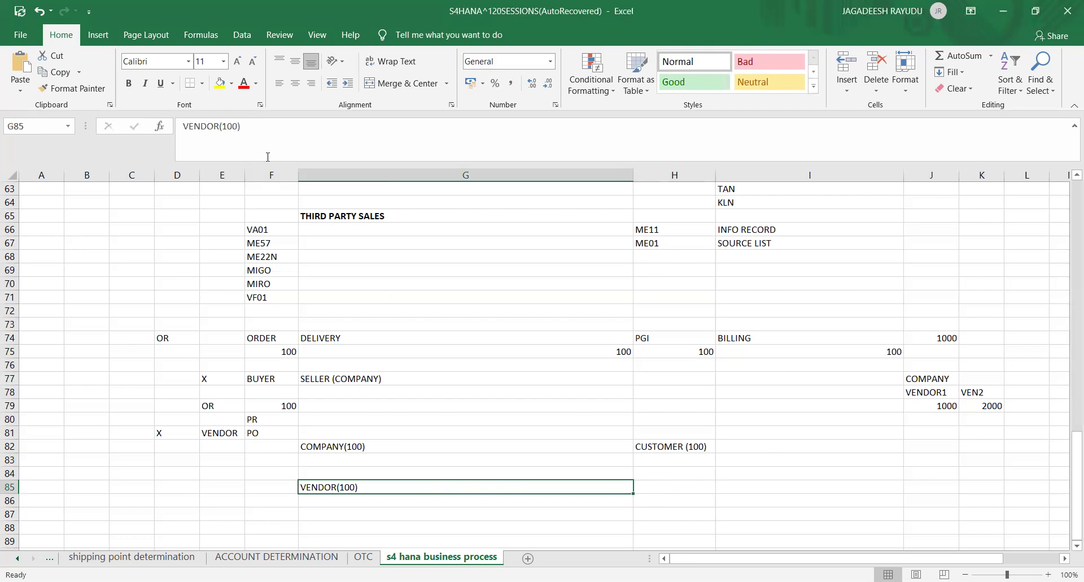
pyautogui.click(231, 84)
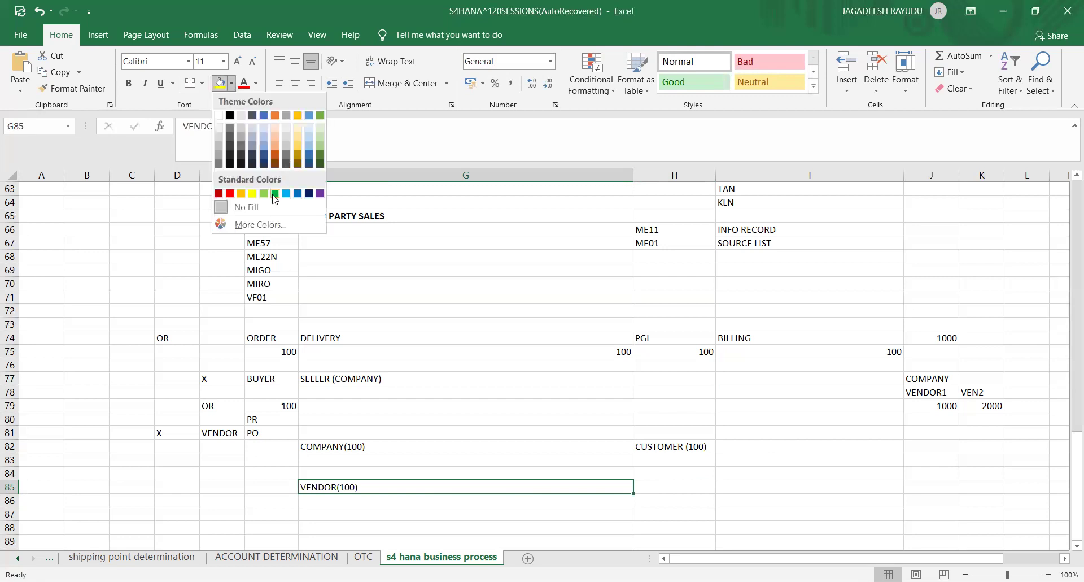
pyautogui.click(275, 193)
pyautogui.click(650, 447)
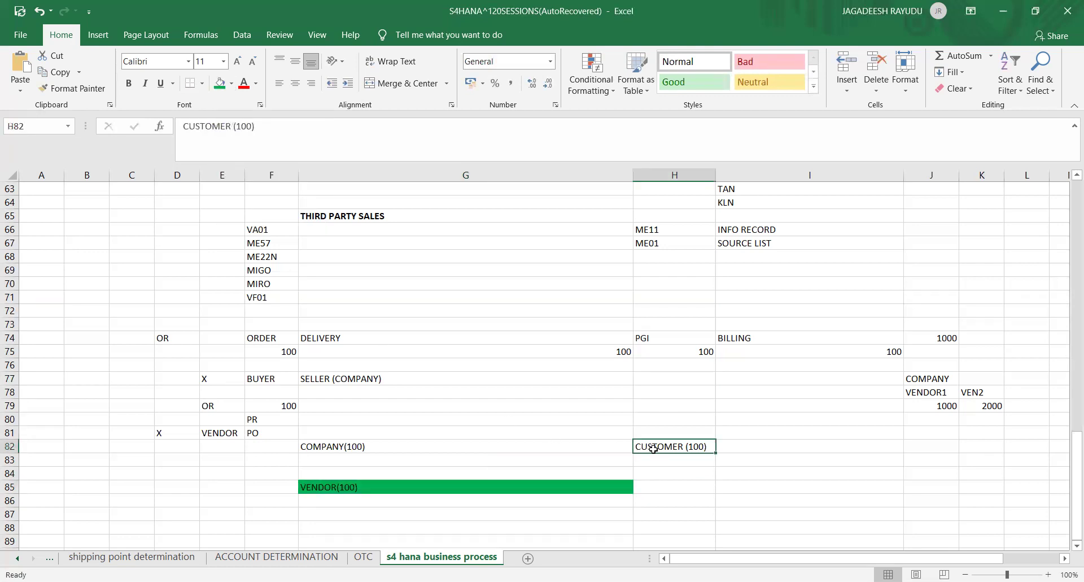
pyautogui.click(220, 84)
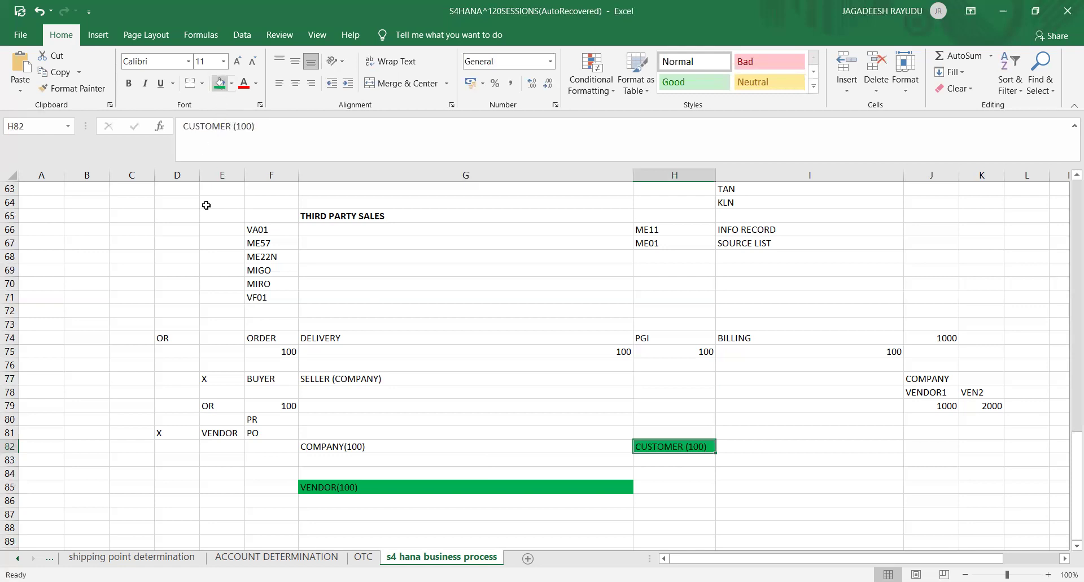
# - Enter 100 in cell J82 and EUR beside it in K82
pyautogui.click(317, 450)
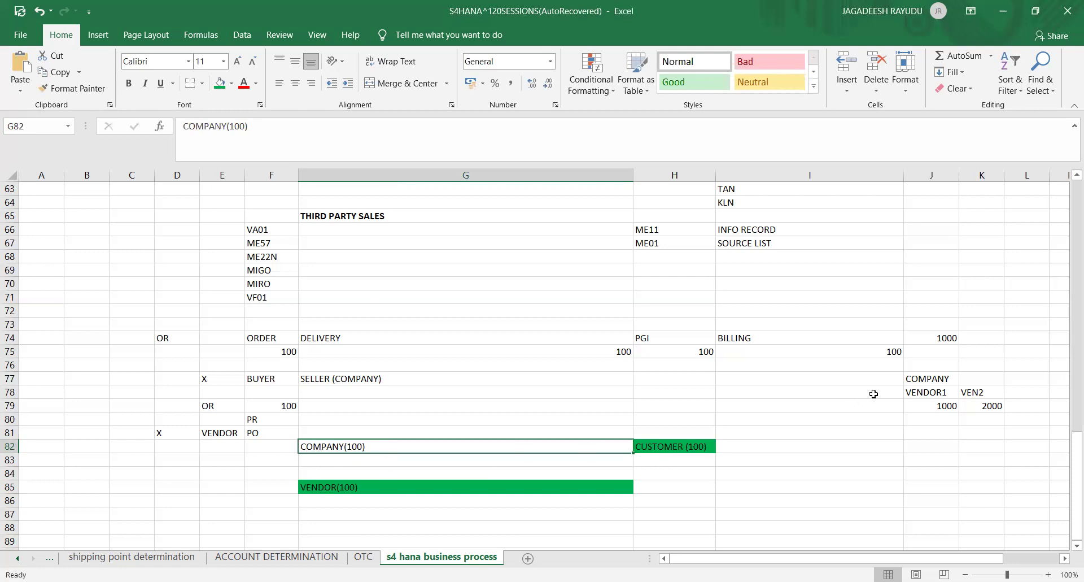
pyautogui.click(862, 350)
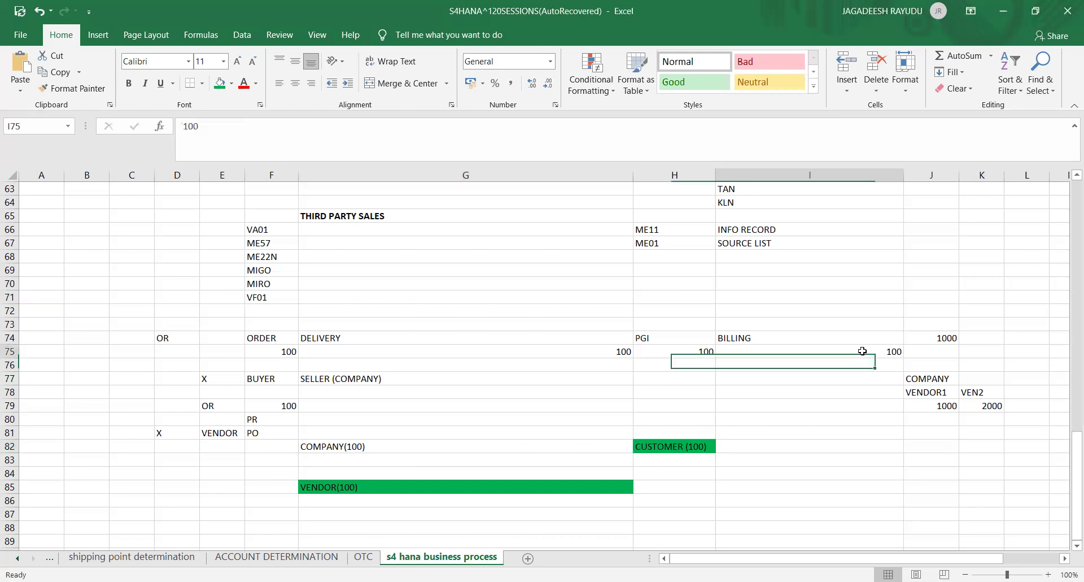
pyautogui.click(913, 445)
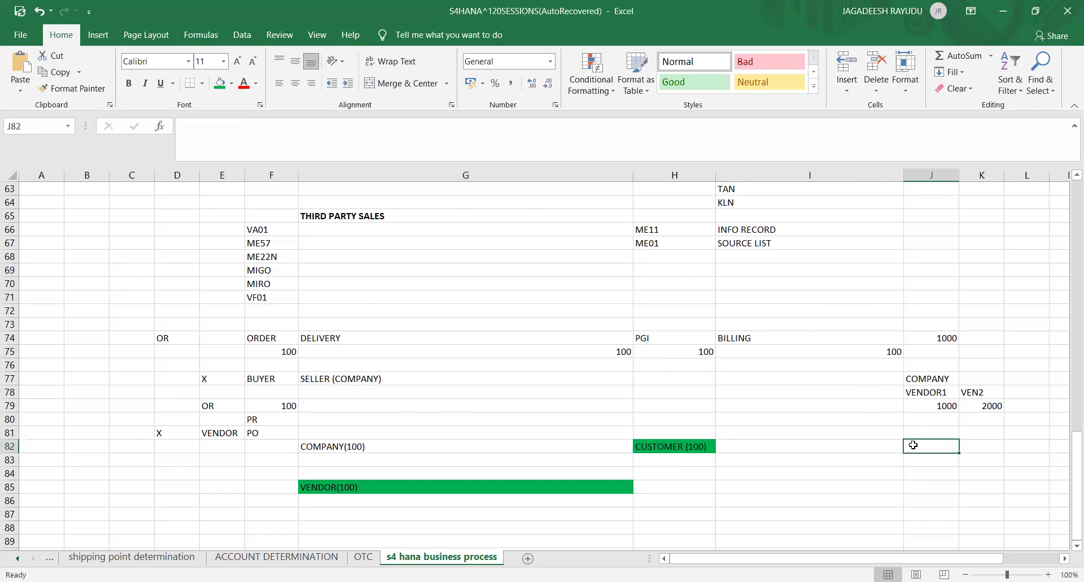
pyautogui.write('100')
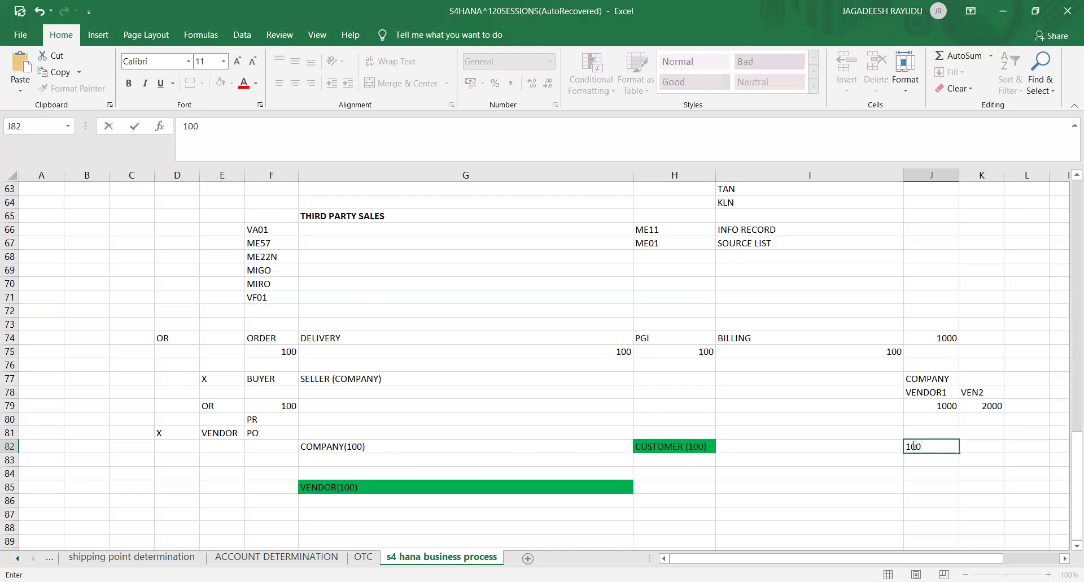
pyautogui.press('Tab')
pyautogui.write('EURS')
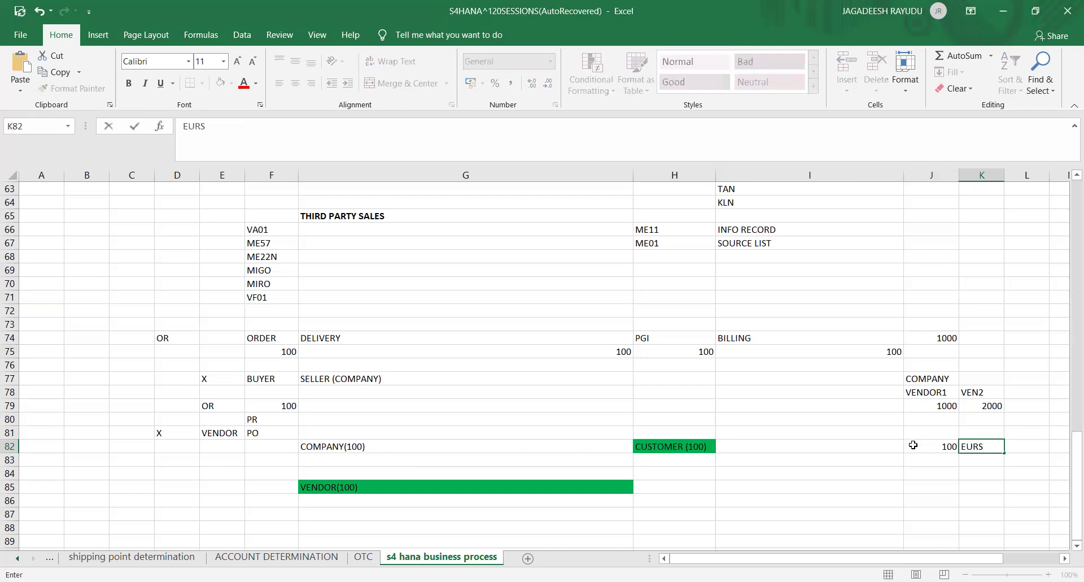
pyautogui.press('BackSpace')
pyautogui.press('Left')
pyautogui.press('Left')
pyautogui.press('Left')
pyautogui.press('Left')
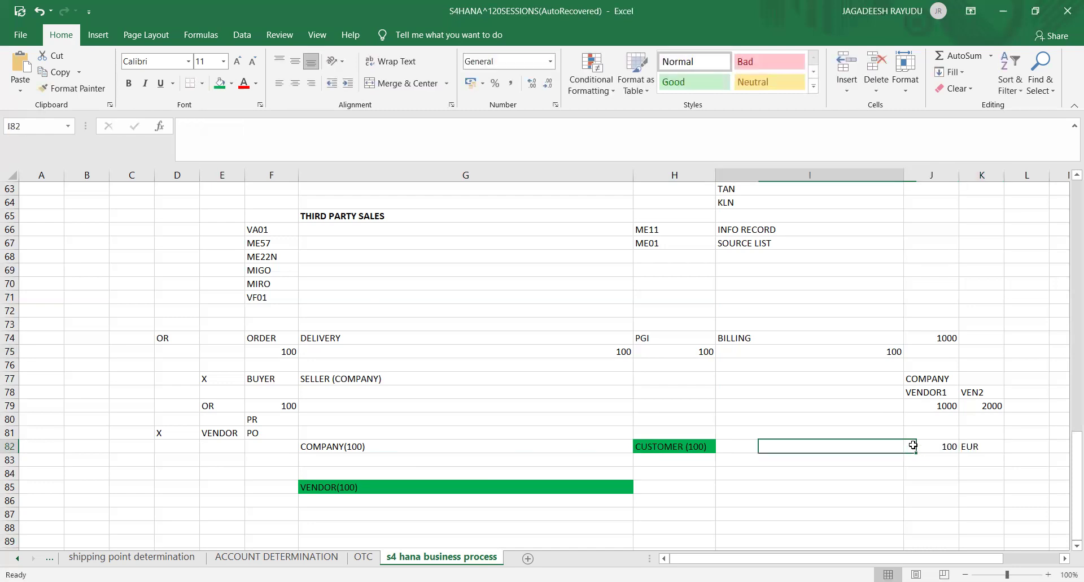
pyautogui.press('Left')
pyautogui.press('Down')
pyautogui.press('Down')
pyautogui.press('Down')
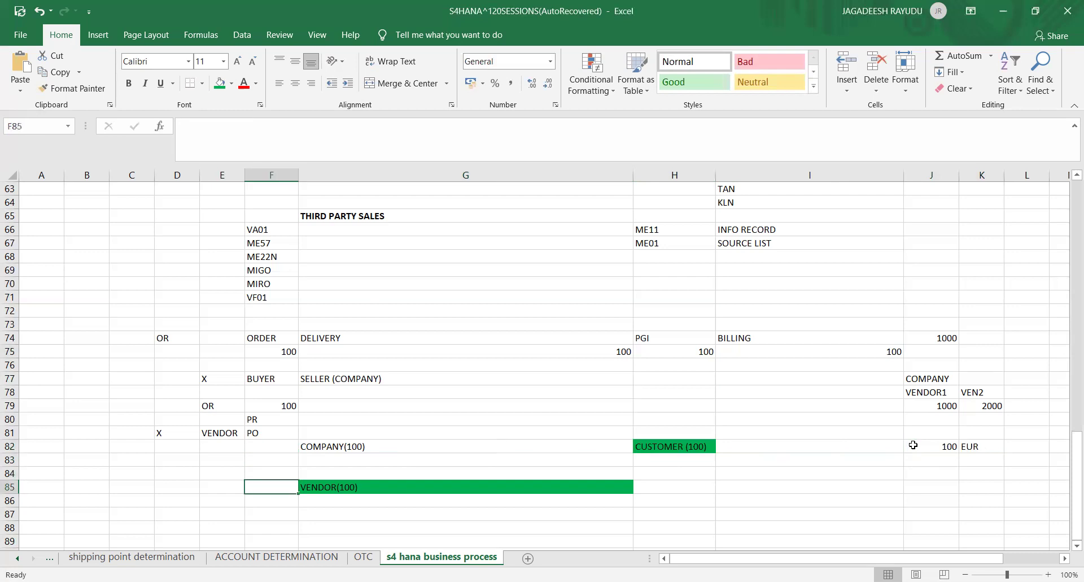
pyautogui.press('Left')
pyautogui.press('Up')
pyautogui.press('Up')
pyautogui.press('Up')
# - Merge and center cells G81 and H81 above COMPANY(100) and CUSTOMER (100)
pyautogui.press('Right')
pyautogui.press('Right')
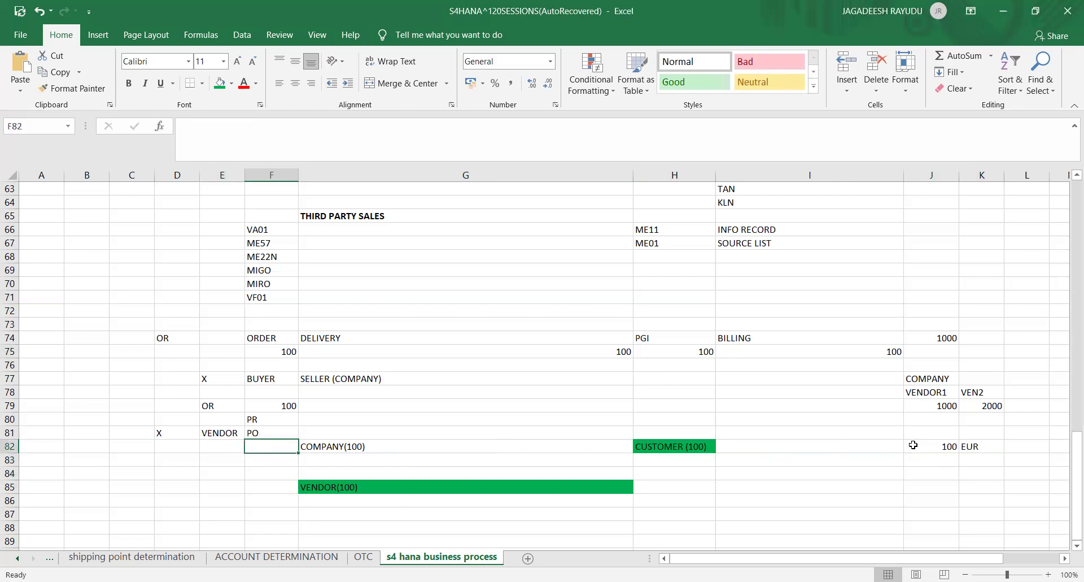
pyautogui.press('Right')
pyautogui.press('Left')
pyautogui.press('Up')
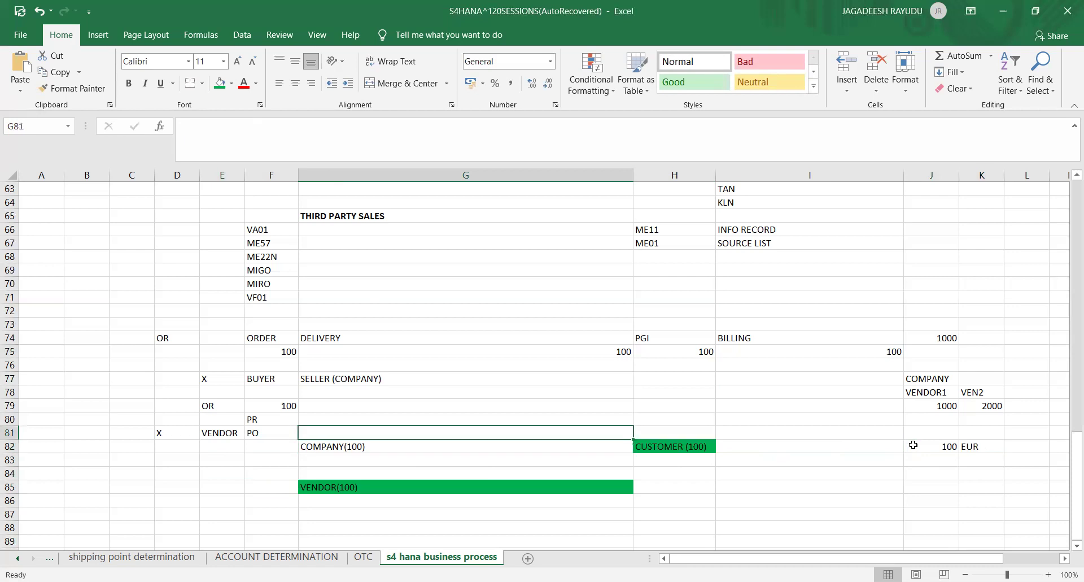
pyautogui.hotkey('shift', 'Right')
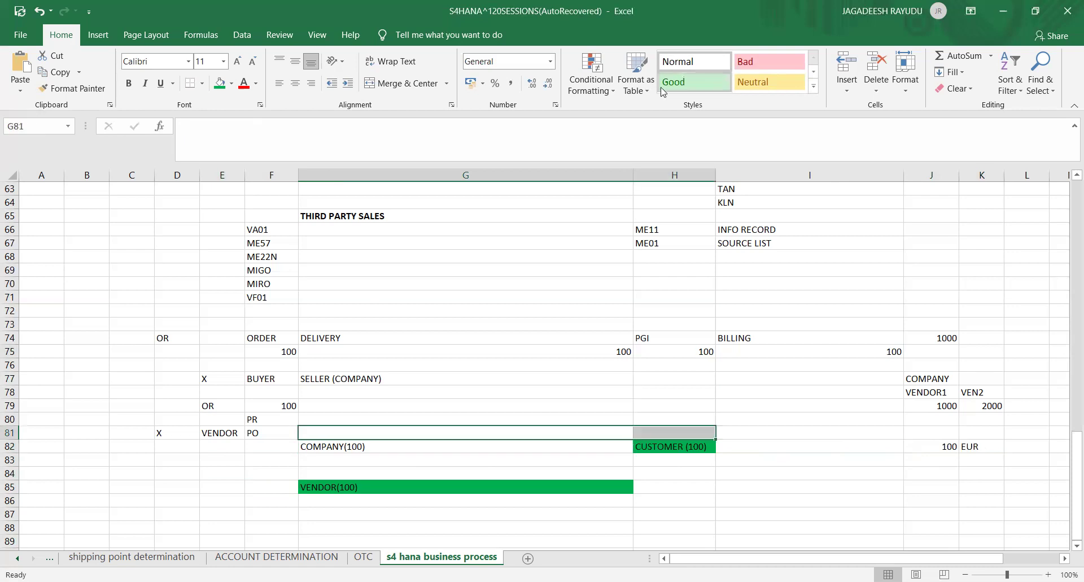
pyautogui.click(377, 85)
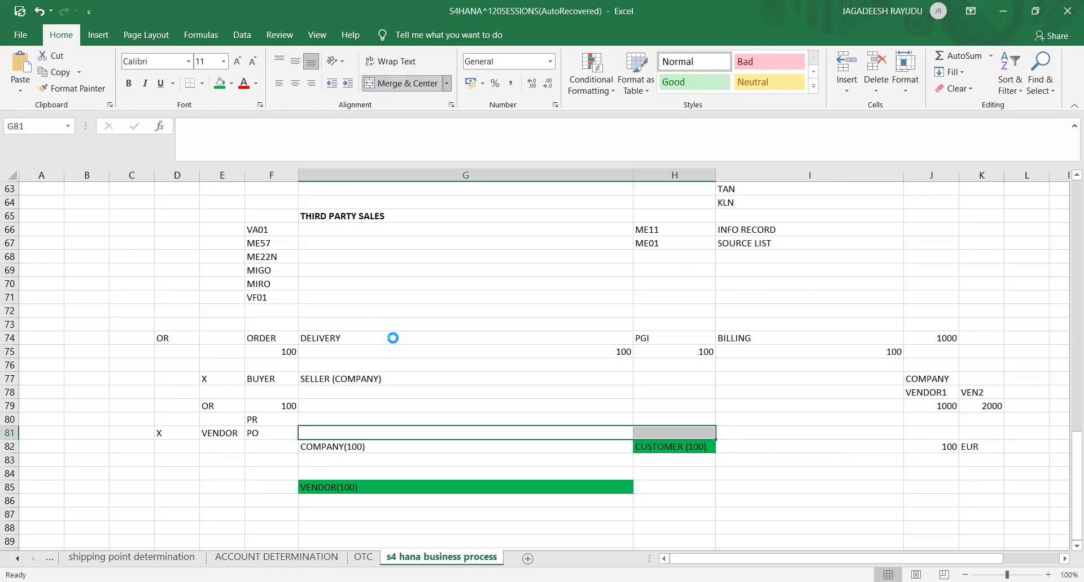
# - Enter ORDER RELATED BILLING(100 EURS) in the merged cell G81
pyautogui.write('ORDER')
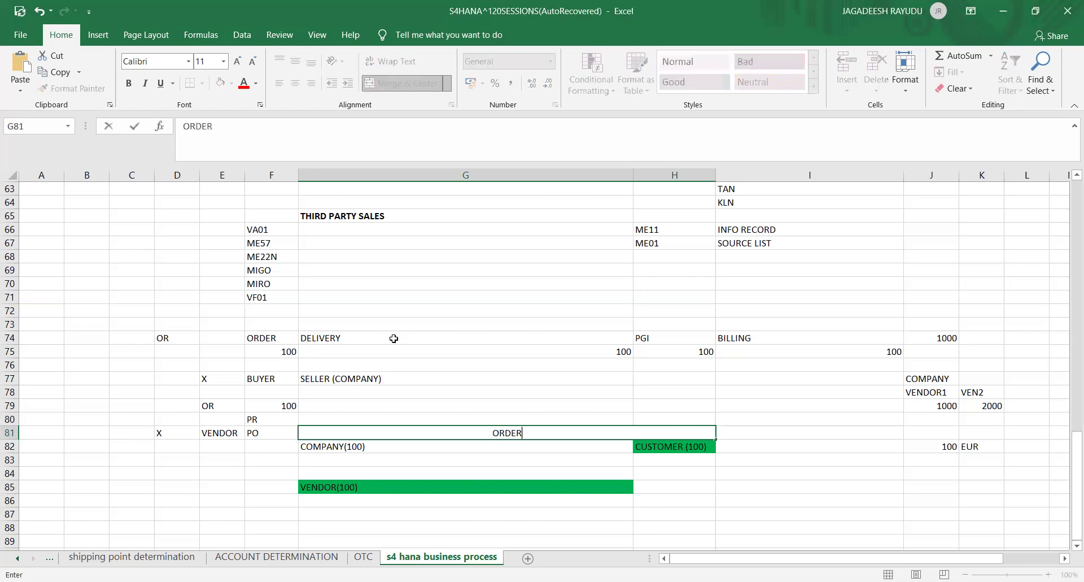
pyautogui.write(' RELATED BILIN')
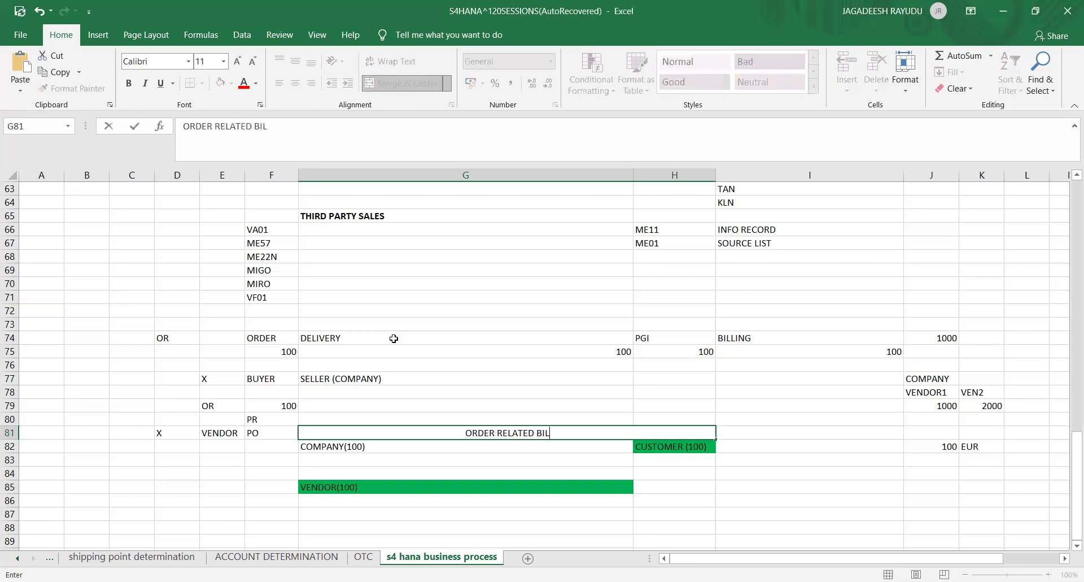
pyautogui.press('BackSpace')
pyautogui.press('BackSpace')
pyautogui.write('LING')
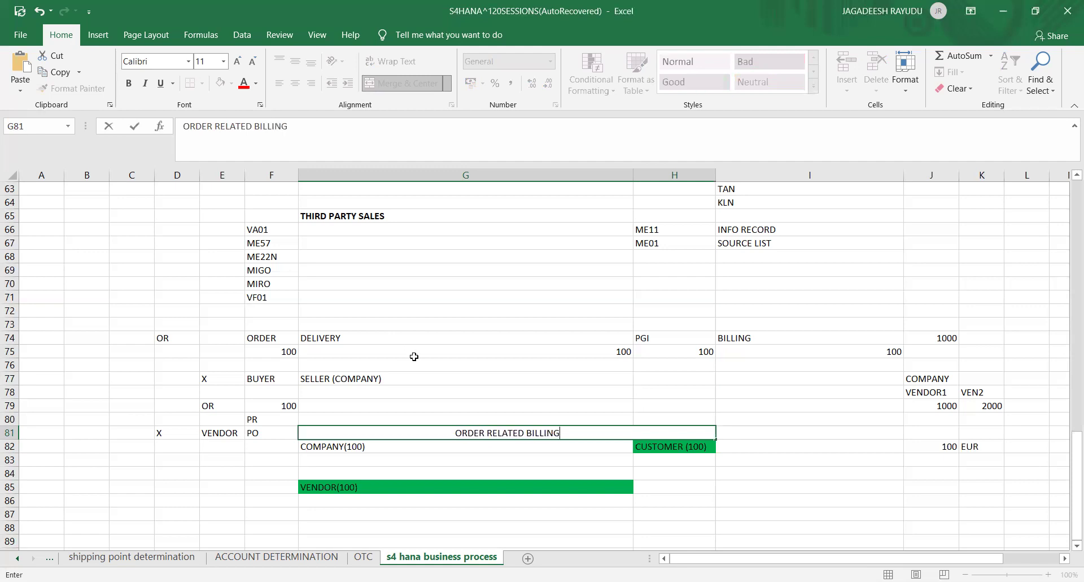
pyautogui.write('(1')
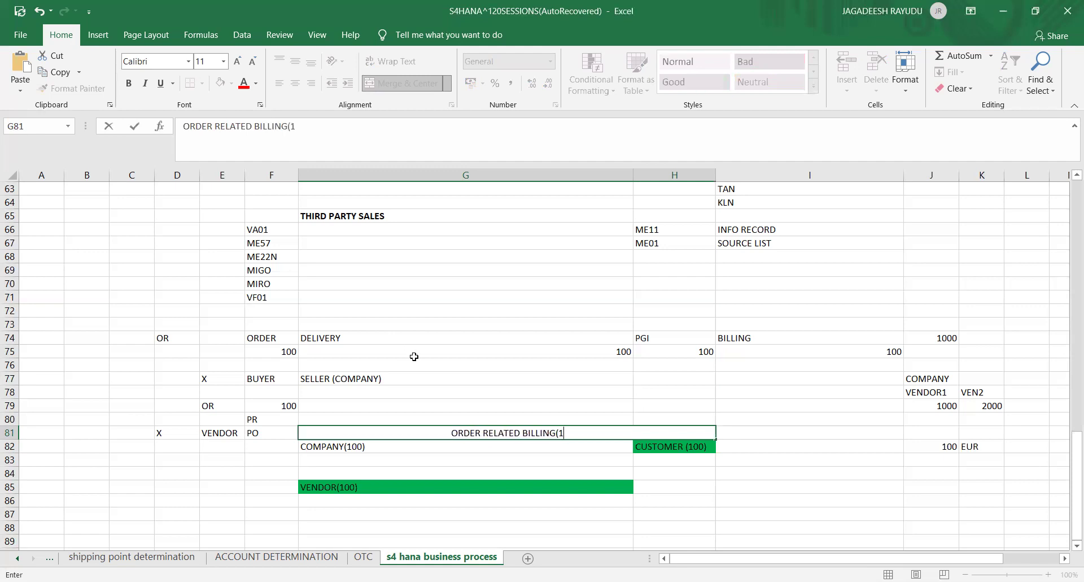
pyautogui.write('00 EURS')
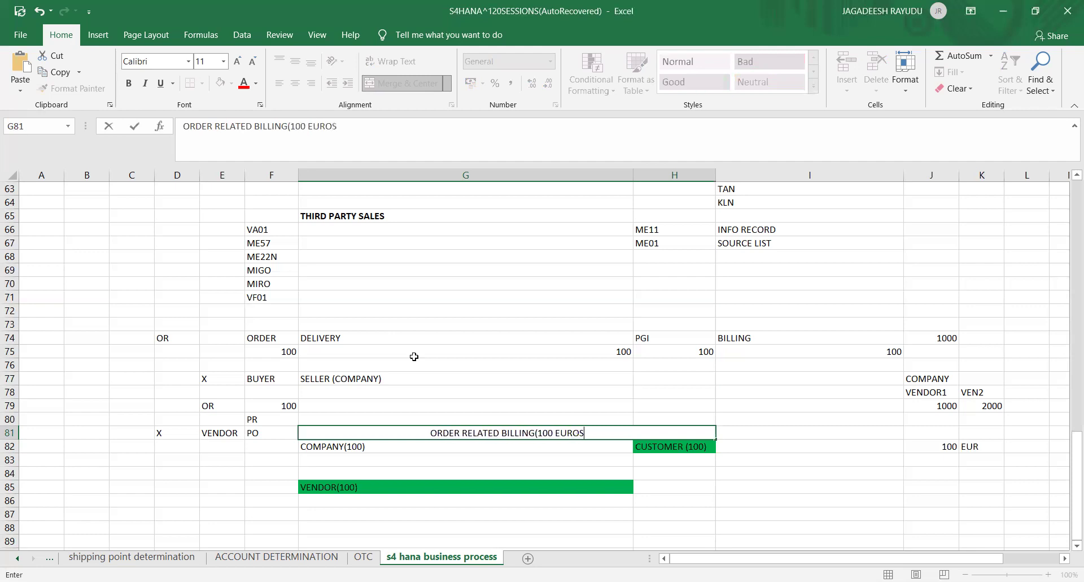
pyautogui.write(')')
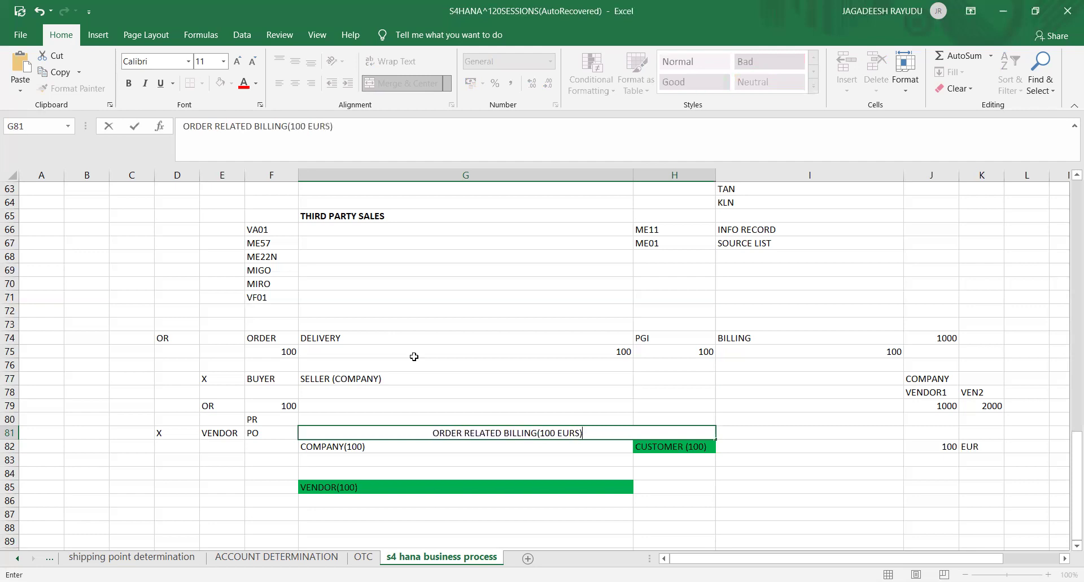
# - Commit the ORDER RELATED BILLING(100 EURS) entry in G81 and go through the company, vendor and customer cells
pyautogui.press('Return')
pyautogui.click(374, 461)
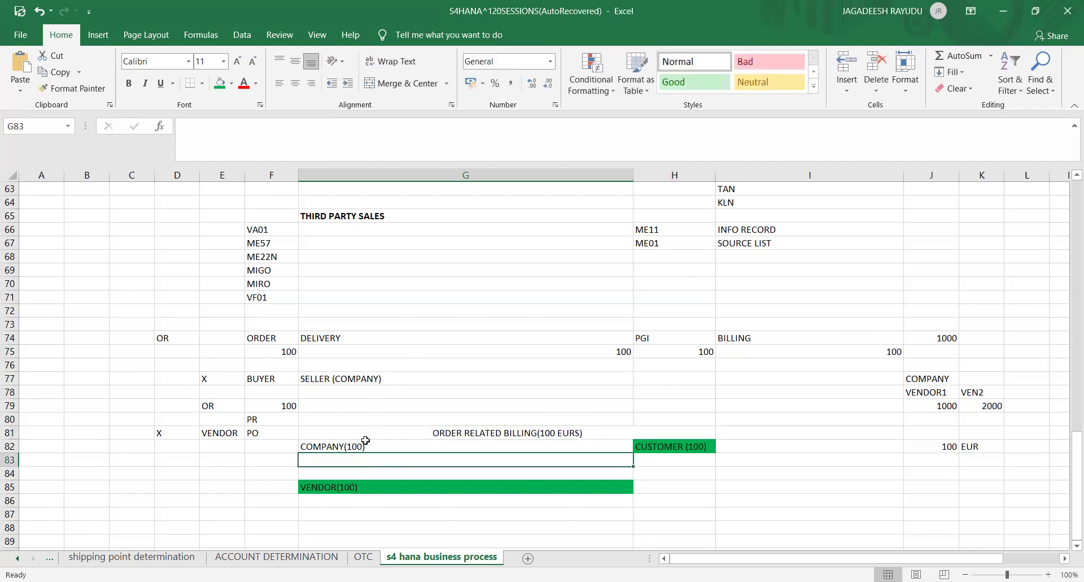
pyautogui.click(365, 442)
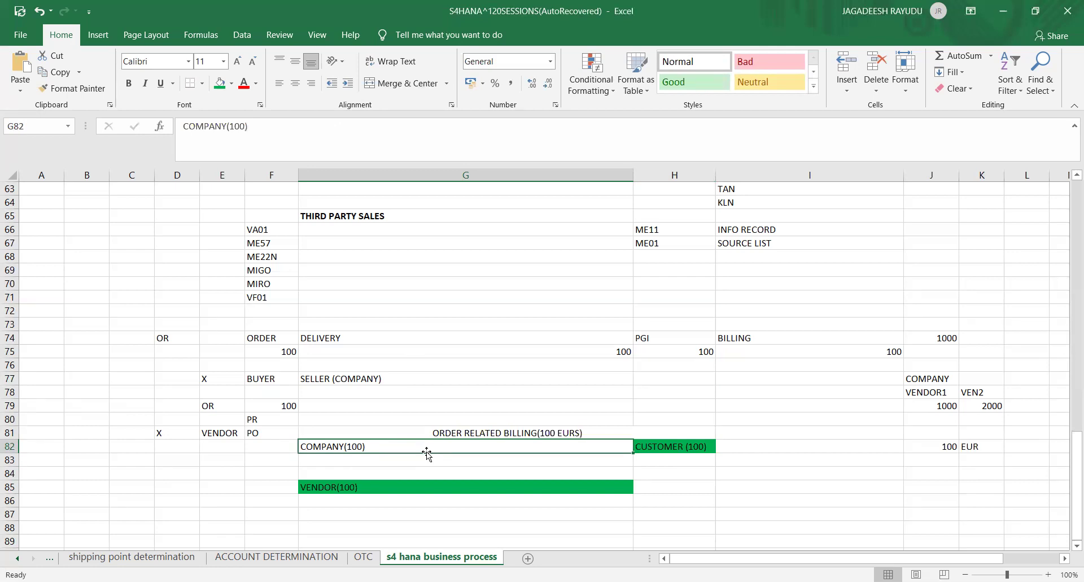
pyautogui.click(348, 489)
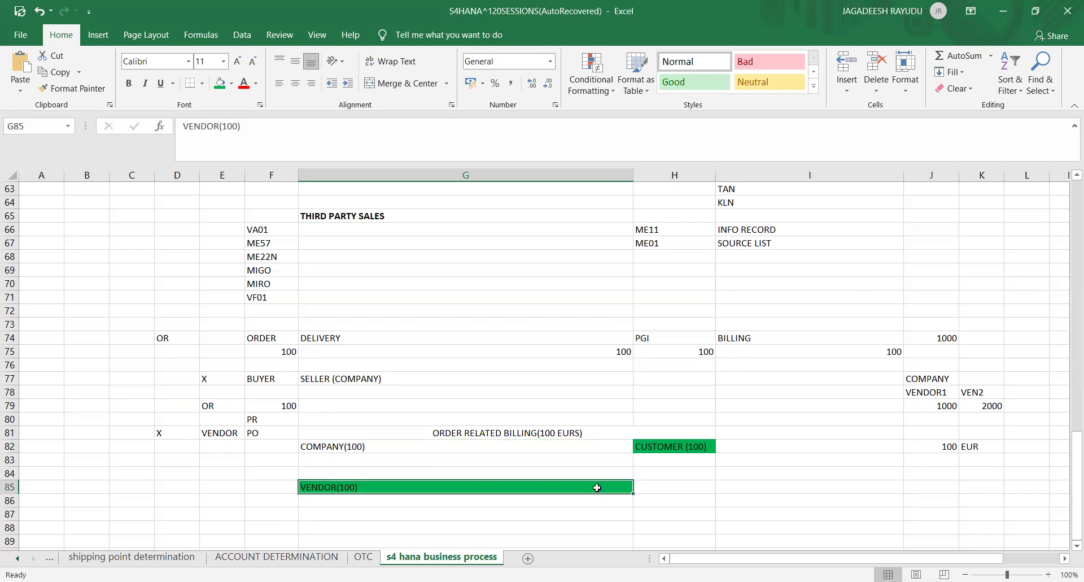
pyautogui.click(646, 452)
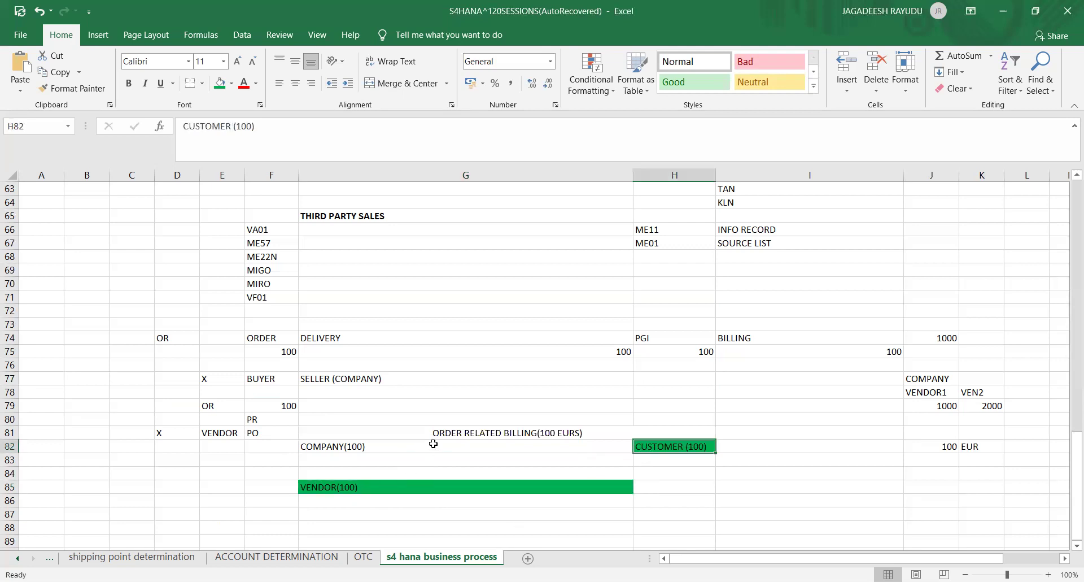
# - Merge and center the empty cells F82 to F85 beside COMPANY(100) and VENDOR(100)
pyautogui.click(270, 449)
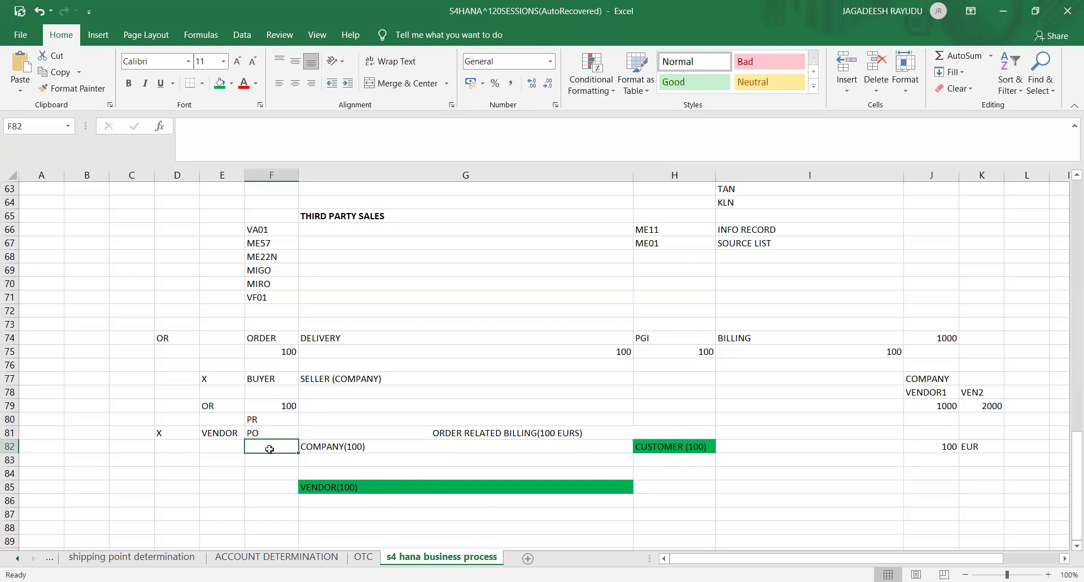
pyautogui.press('Left')
pyautogui.press('Left')
pyautogui.press('Down')
pyautogui.press('Down')
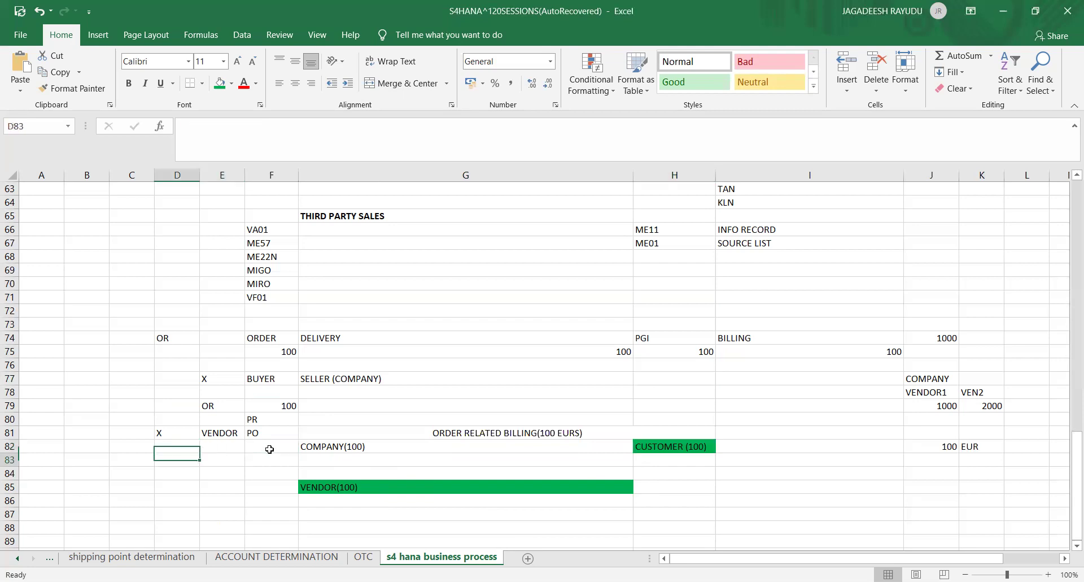
pyautogui.press('Right')
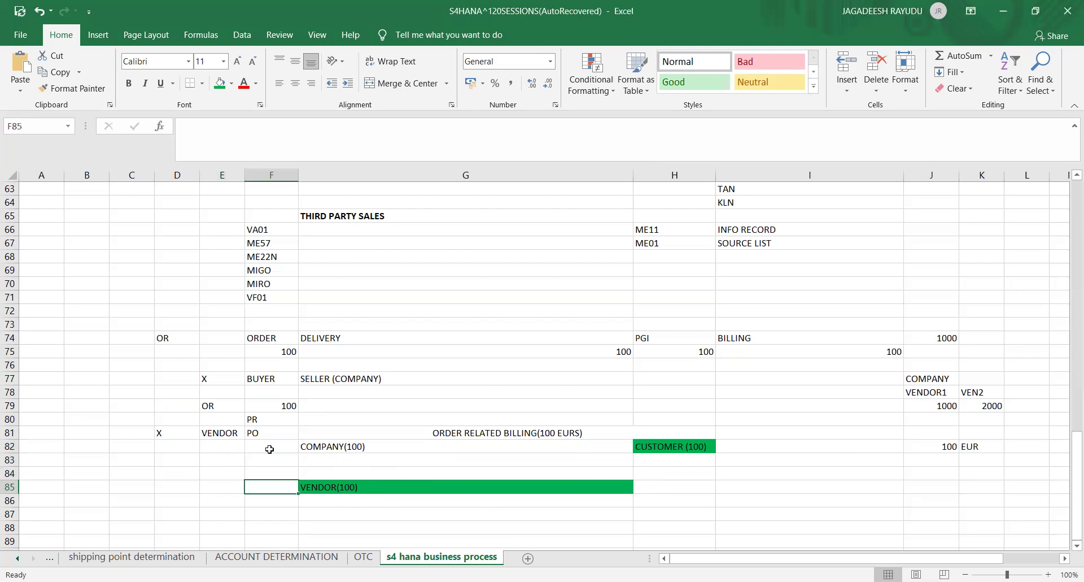
pyautogui.hotkey('shift', 'Up')
pyautogui.hotkey('shift', 'Up')
pyautogui.hotkey('shift', 'Up')
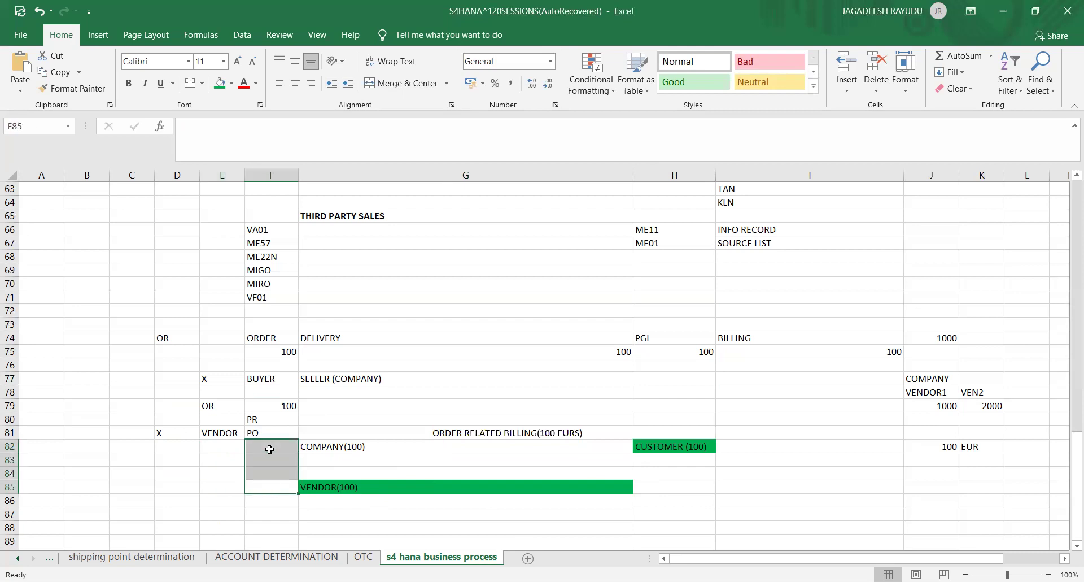
pyautogui.click(415, 85)
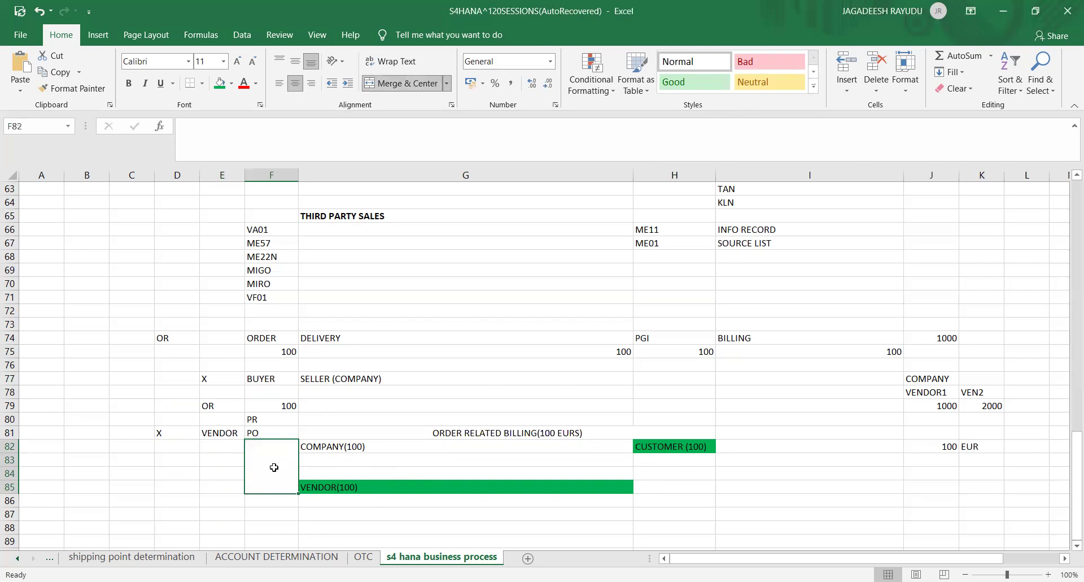
# - Enter VENDOR COM(90 EURS) in the merged cell F82
pyautogui.write('VNE')
pyautogui.press('BackSpace')
pyautogui.press('BackSpace')
pyautogui.write('ENDOR')
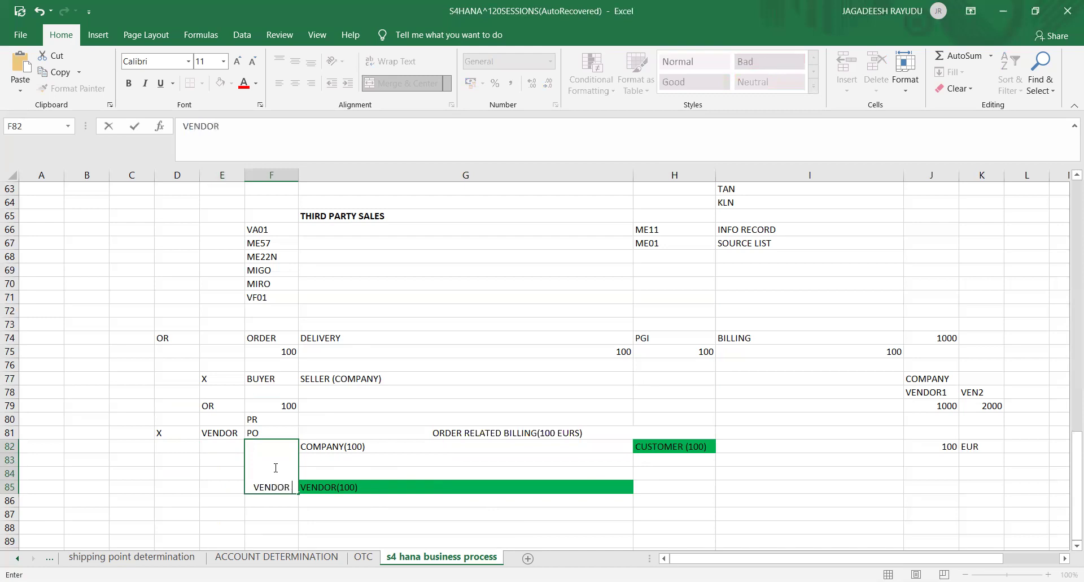
pyautogui.write(' COM')
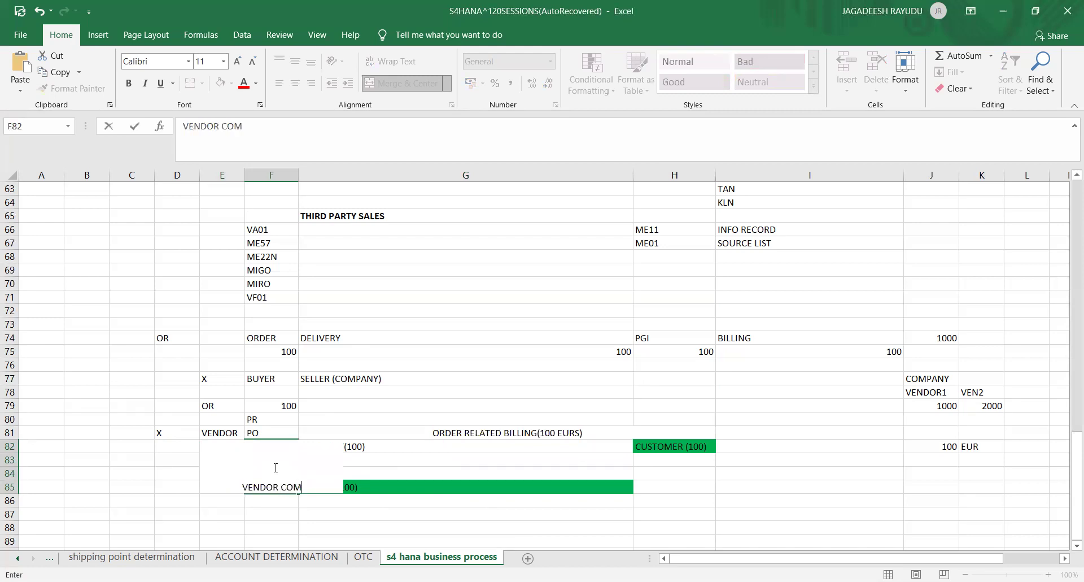
pyautogui.write('(90 EURS')
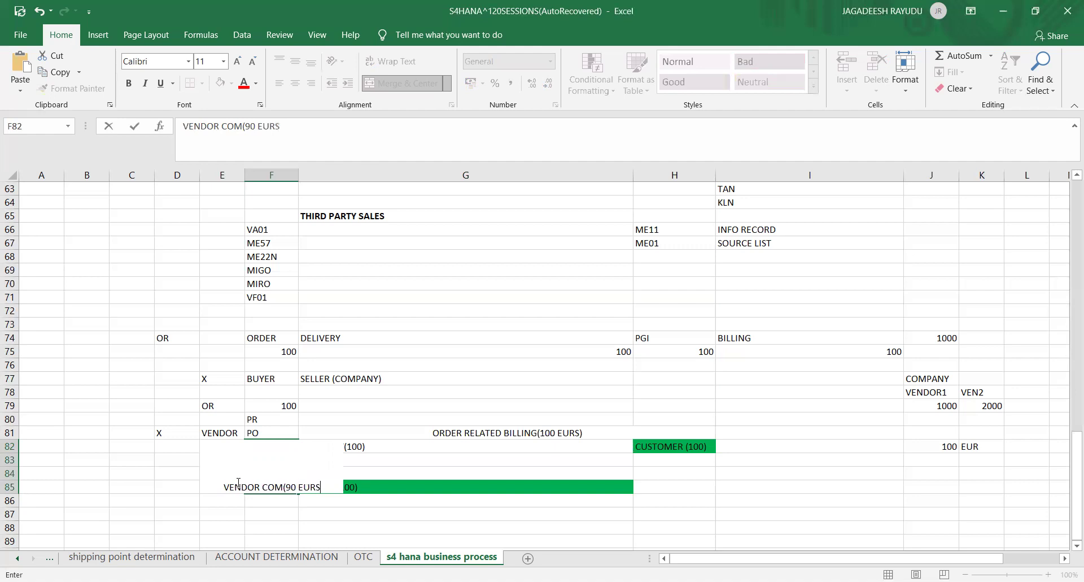
pyautogui.click(274, 511)
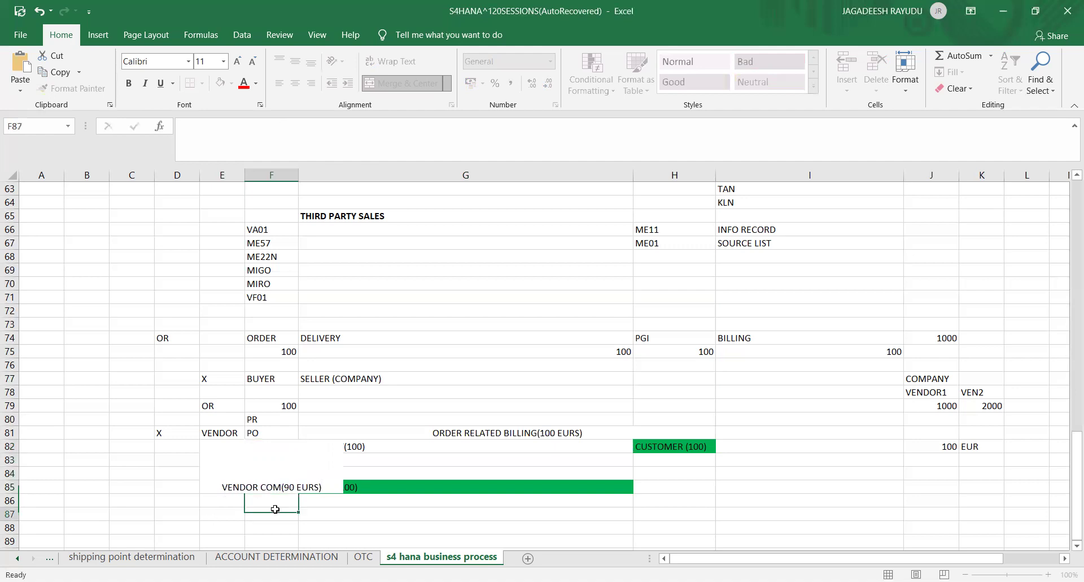
# - Auto-fit the width of column F to the text in the merged cell F82
pyautogui.moveTo(264, 484); pyautogui.dragTo(271, 447)
pyautogui.click(401, 83)
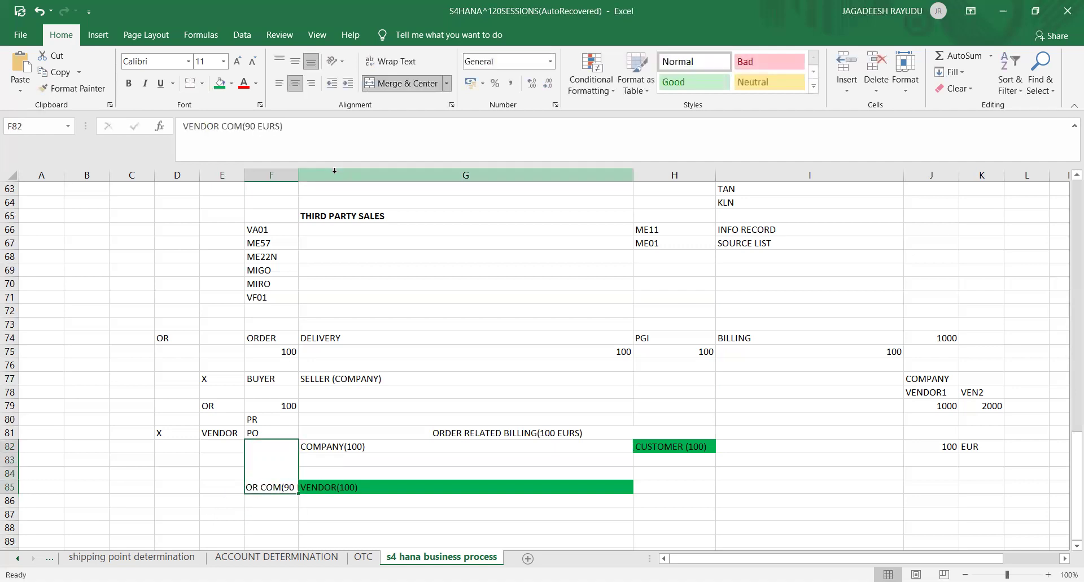
pyautogui.doubleClick(297, 177)
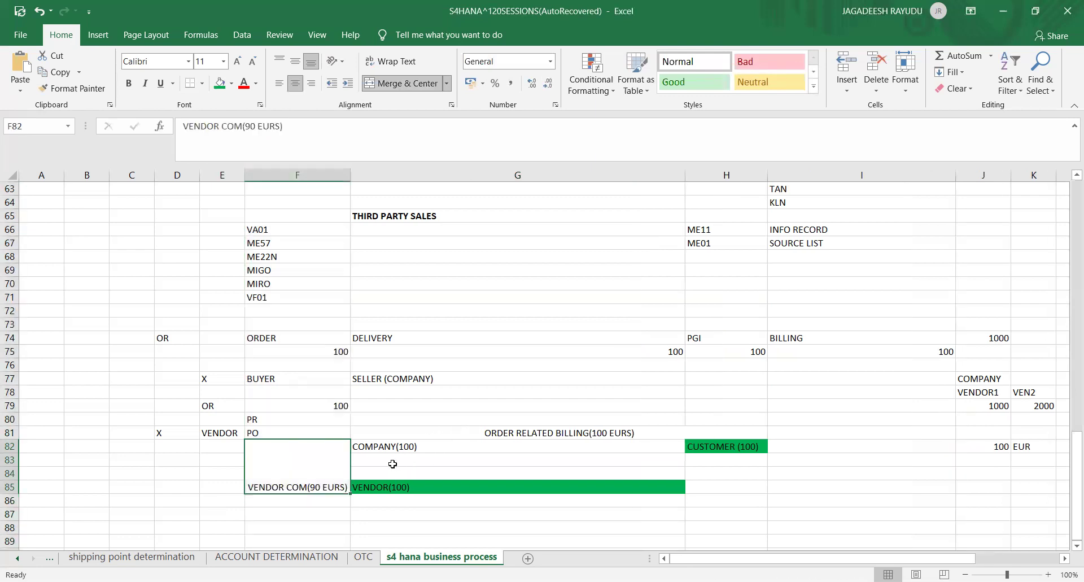
# - Edit the text in the merged cell F82 to read VENDOR IN COM(90 EURS)
pyautogui.click(407, 447)
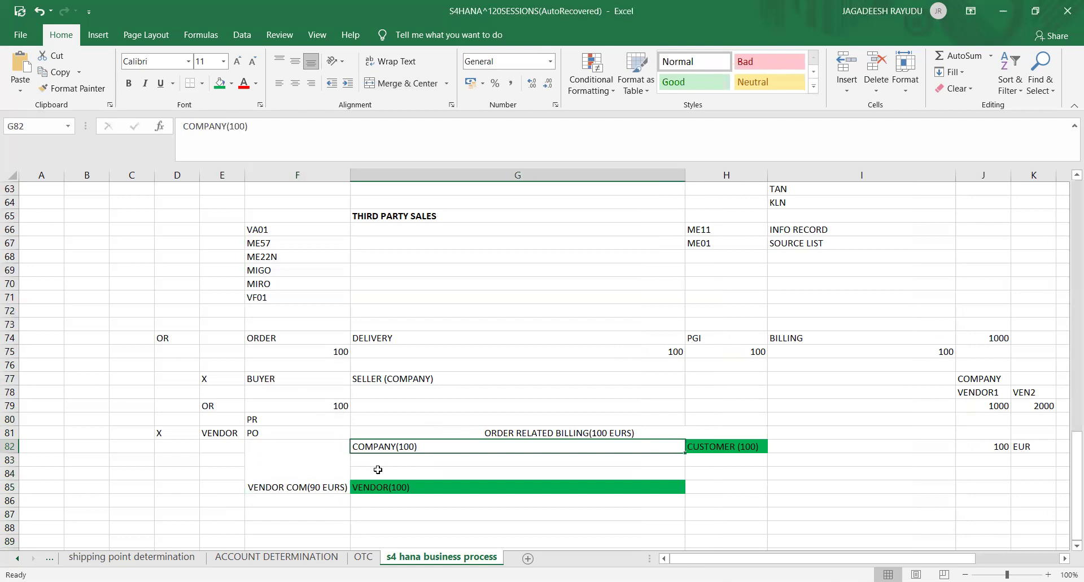
pyautogui.click(300, 490)
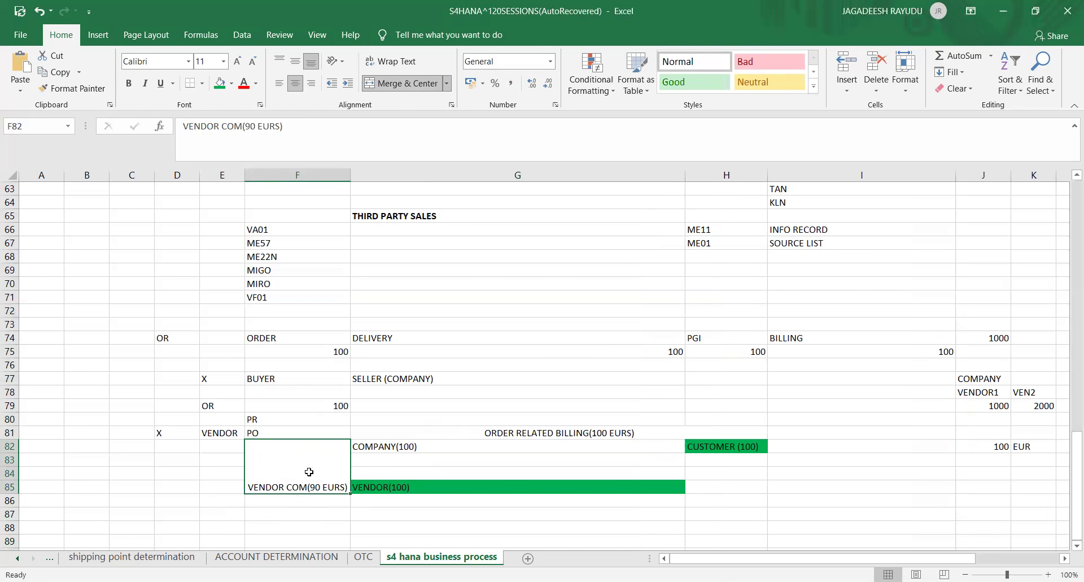
pyautogui.doubleClick(285, 488)
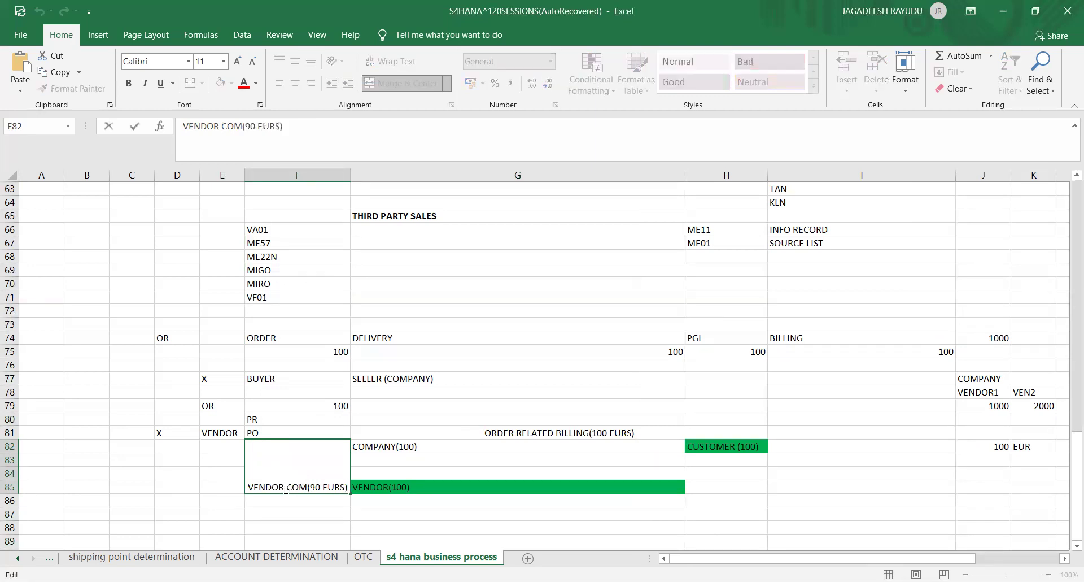
pyautogui.write('INC')
pyautogui.press('BackSpace')
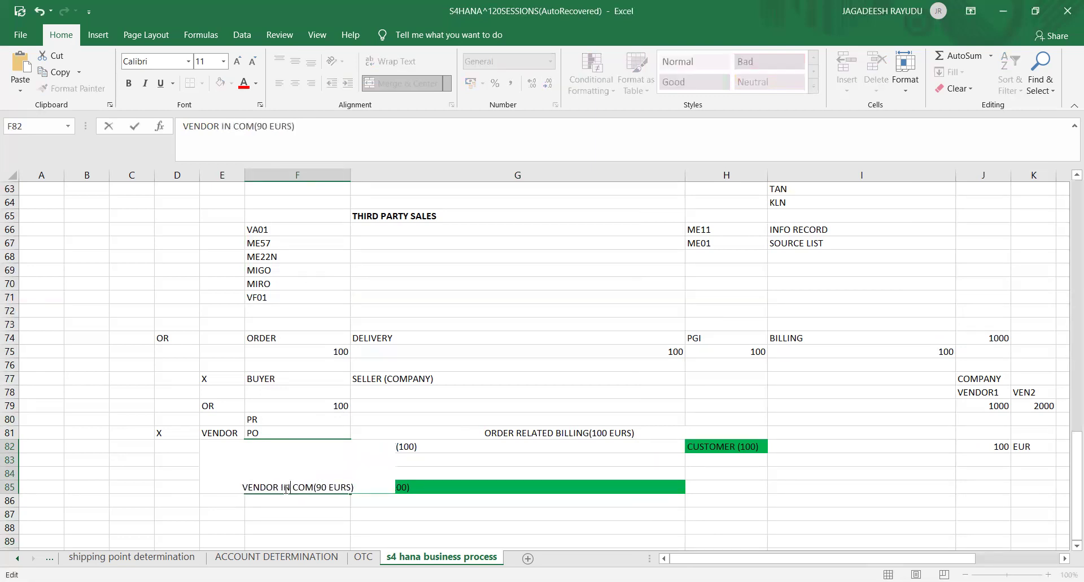
pyautogui.click(322, 536)
pyautogui.click(305, 503)
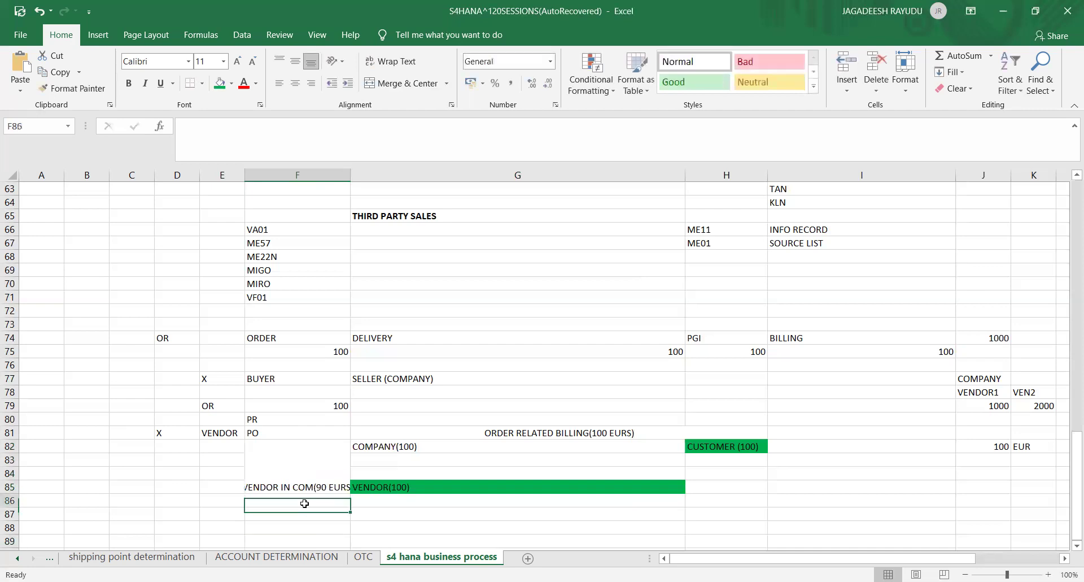
# - Enter OR in cell E88 below the vendor rows to start a new flow outline
pyautogui.press('Down')
pyautogui.press('Down')
pyautogui.press('Down')
pyautogui.press('Down')
pyautogui.press('Down')
pyautogui.press('Down')
pyautogui.press('Down')
pyautogui.press('Down')
pyautogui.press('Down')
pyautogui.press('Down')
pyautogui.press('Down')
pyautogui.press('Up')
pyautogui.press('Up')
pyautogui.press('Up')
pyautogui.press('Up')
pyautogui.press('Up')
pyautogui.press('Up')
pyautogui.press('Up')
pyautogui.press('Up')
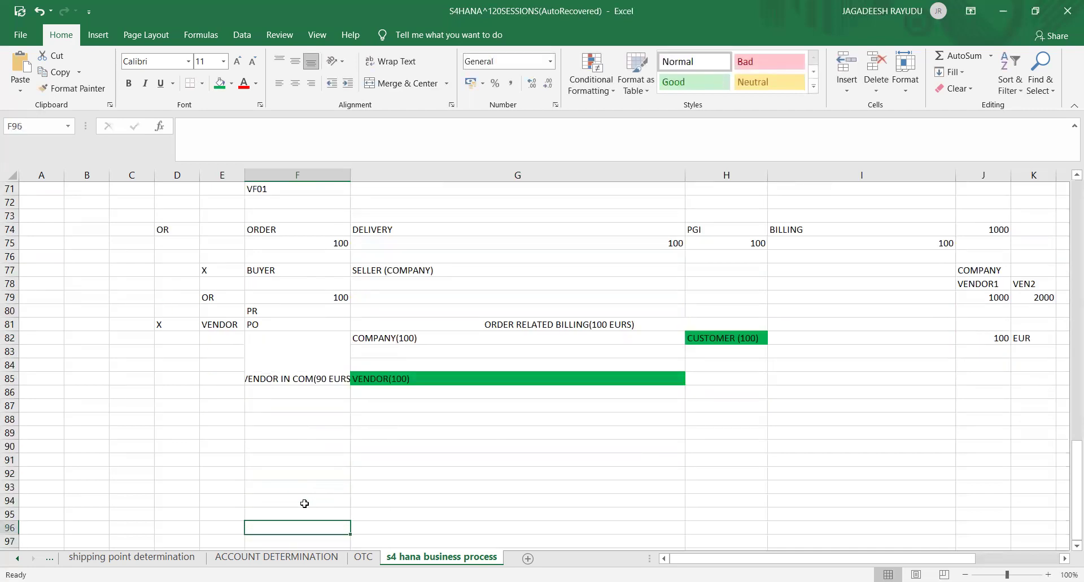
pyautogui.press('Up')
pyautogui.press('Left')
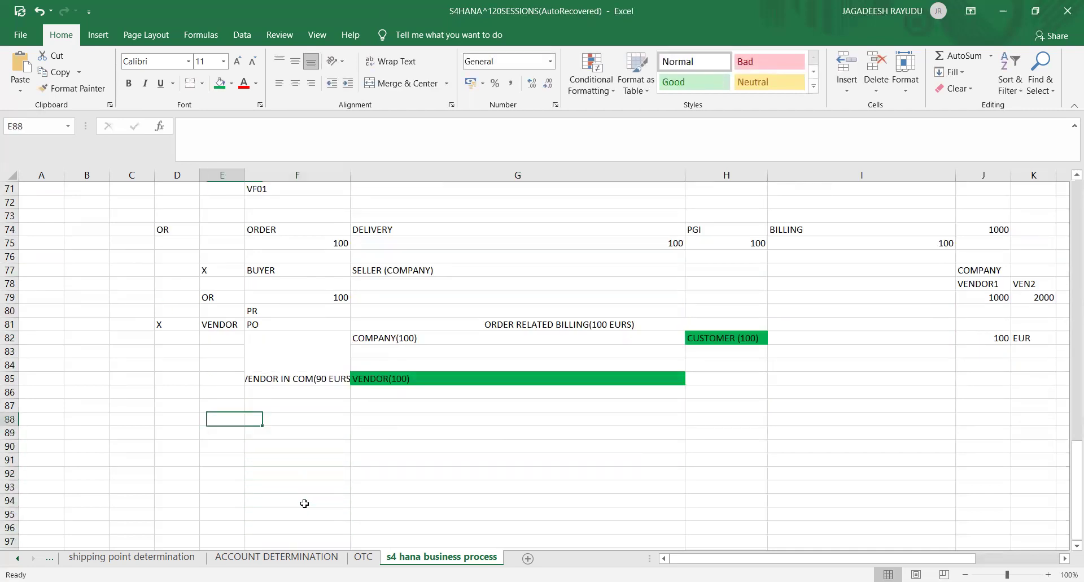
pyautogui.write('OR')
pyautogui.press('Tab')
# - Enter TAN in cell F87, one row above the OR row
pyautogui.press('Up')
pyautogui.write('TAN')
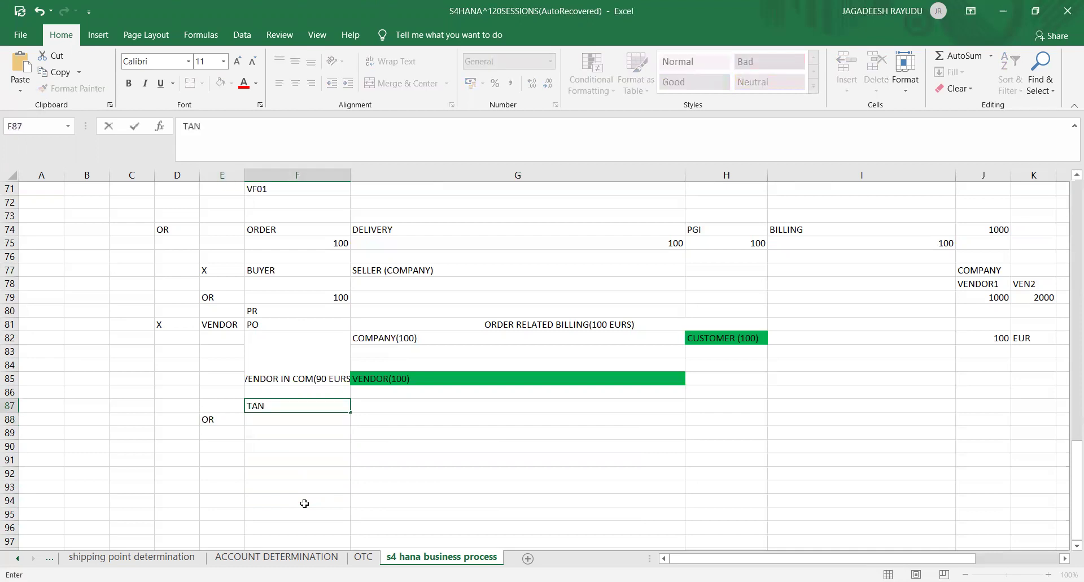
pyautogui.press('Return')
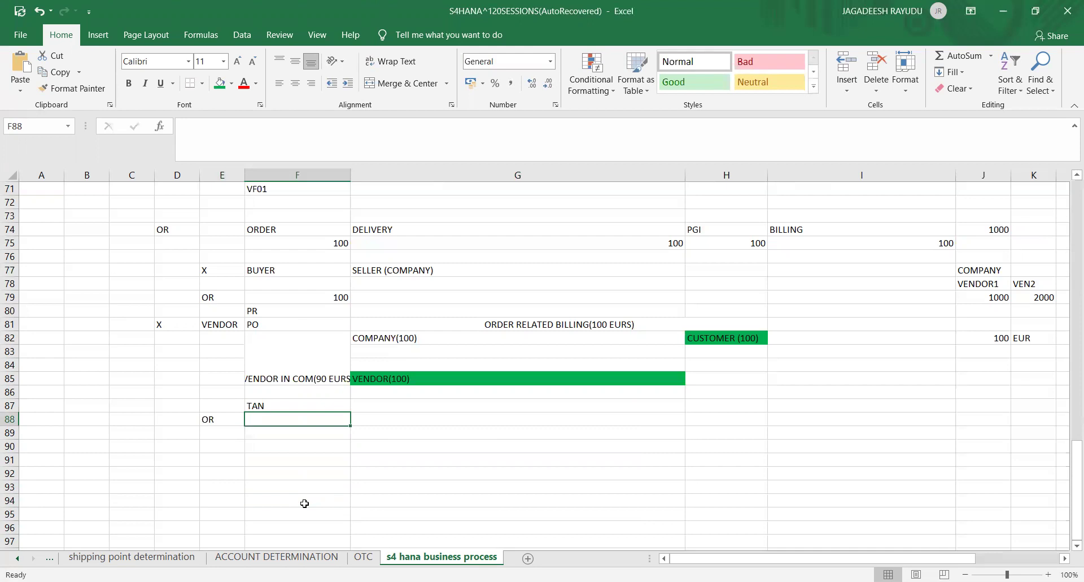
pyautogui.press('Right')
pyautogui.press('Left')
pyautogui.press('Right')
pyautogui.press('Left')
# - Replace the entry in F87 with TAS and enter TAN in E87 above OR
pyautogui.press('Up')
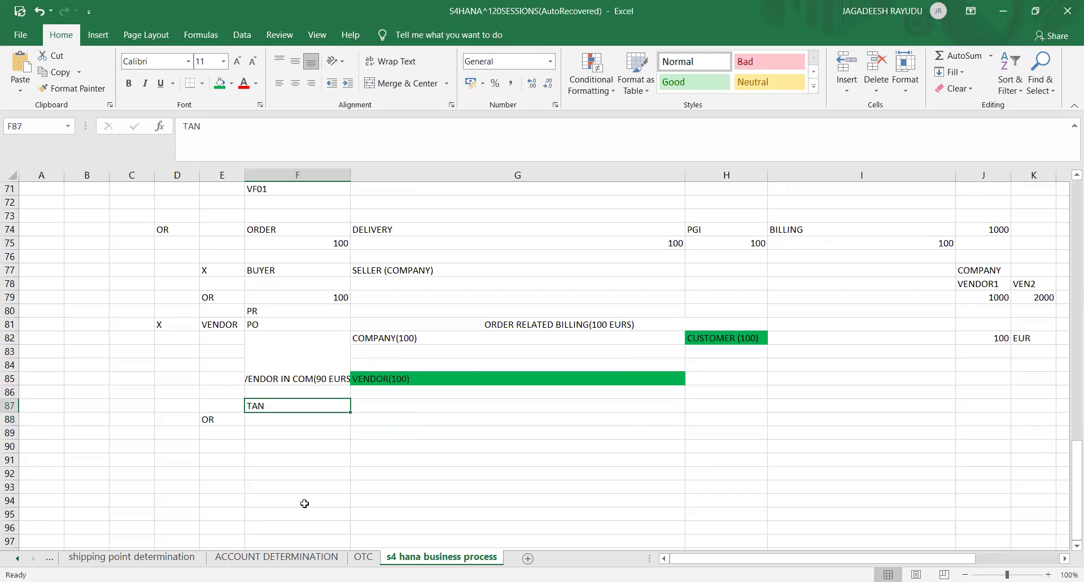
pyautogui.write('TAS')
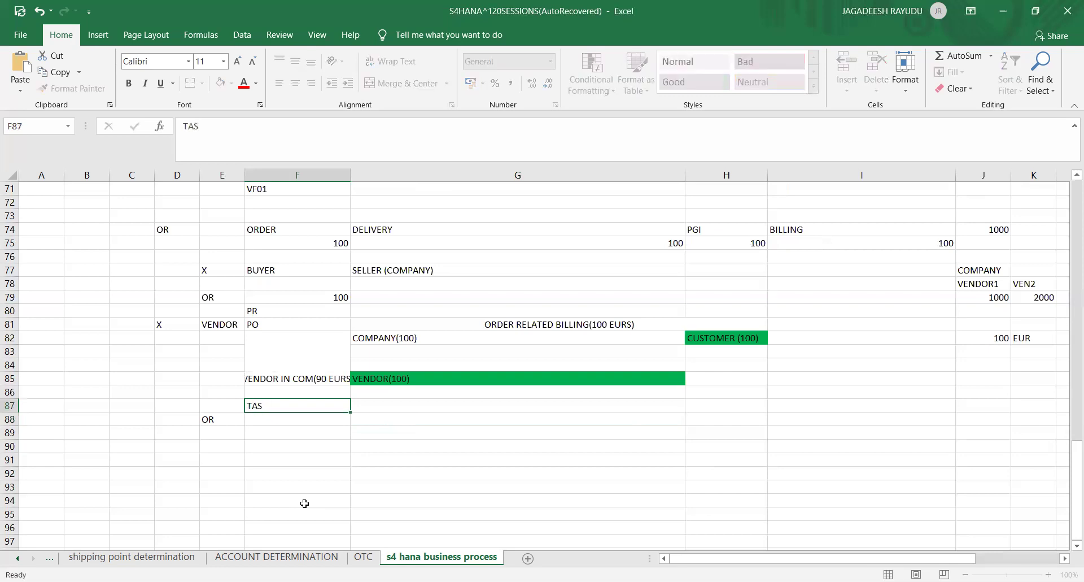
pyautogui.press('Return')
pyautogui.press('Up')
pyautogui.press('Left')
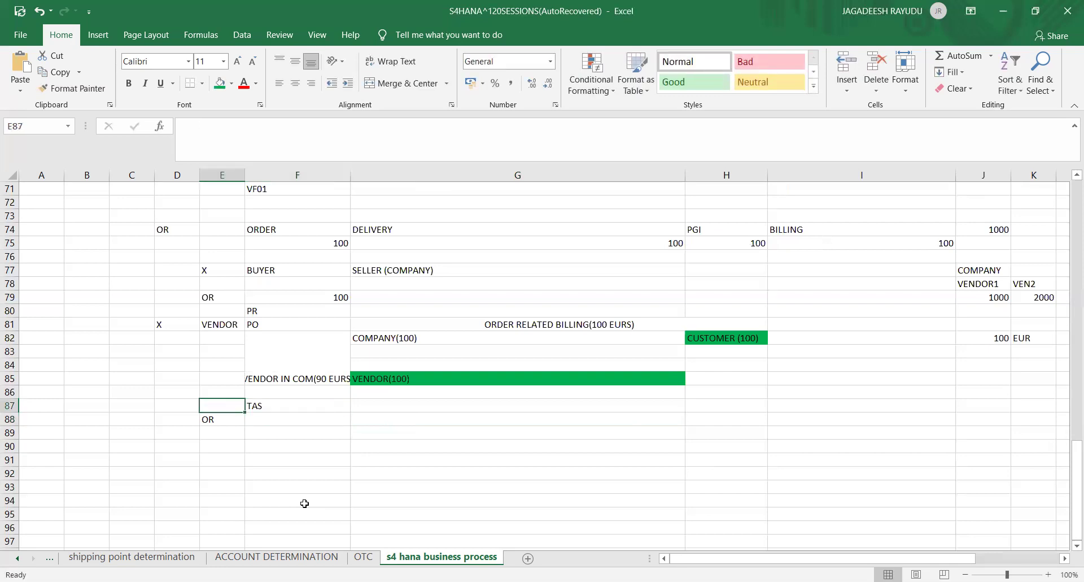
pyautogui.write('TAN')
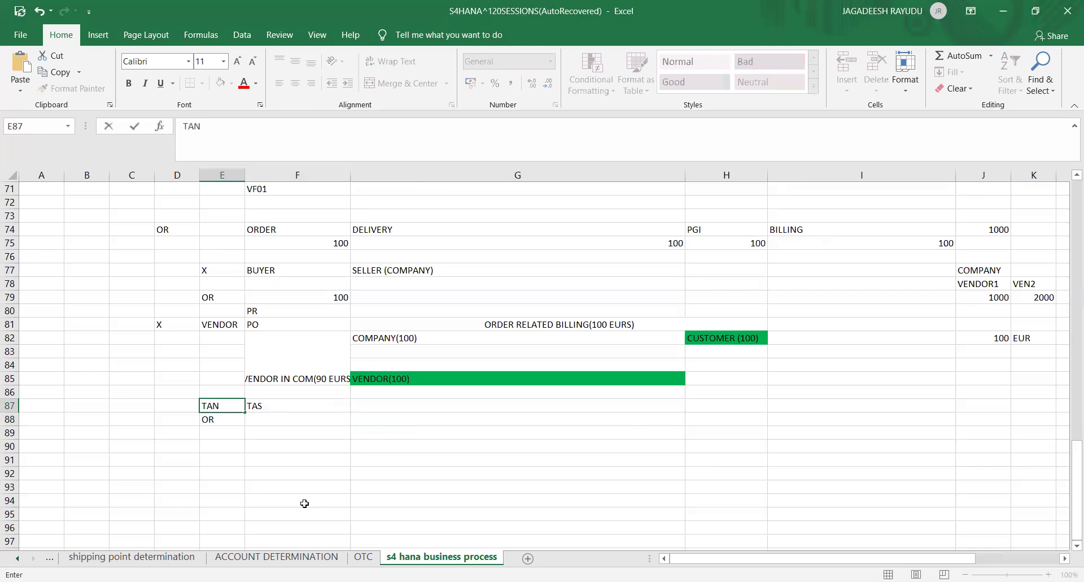
pyautogui.press('Tab')
# - Enter PR in cell F88 and PO in cell G88, beside OR
pyautogui.press('Down')
pyautogui.press('Left')
pyautogui.press('Right')
pyautogui.press('Left')
pyautogui.press('Right')
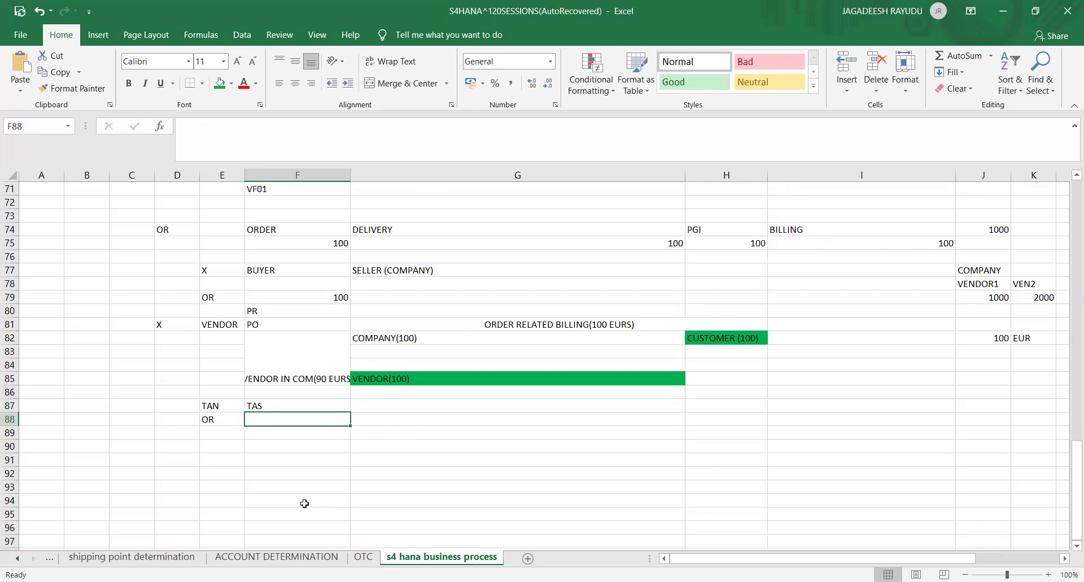
pyautogui.write('BIL')
pyautogui.press('BackSpace')
pyautogui.press('BackSpace')
pyautogui.press('BackSpace')
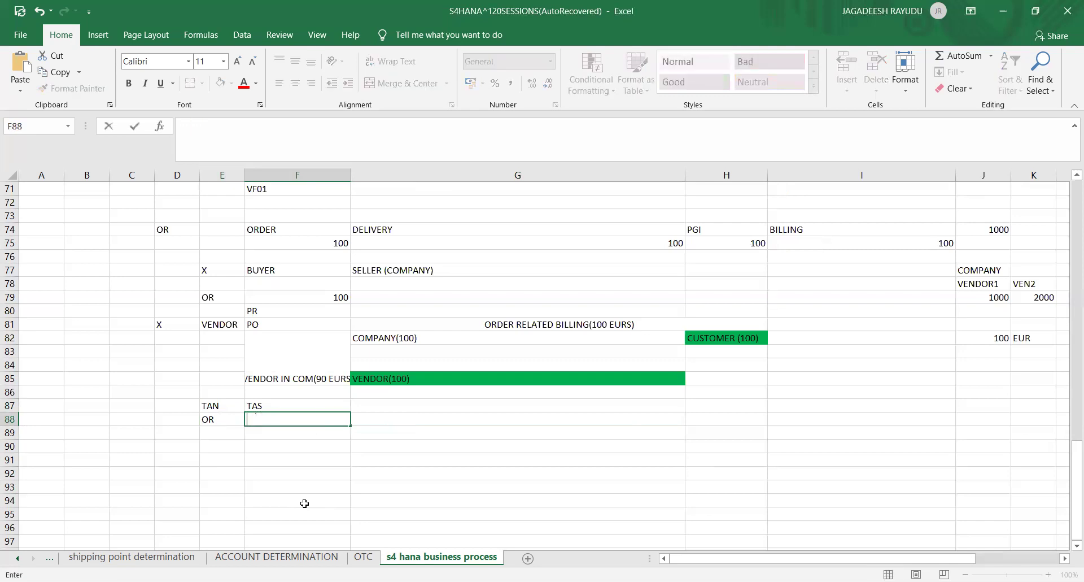
pyautogui.write('PR')
pyautogui.press('Right')
pyautogui.write('PO')
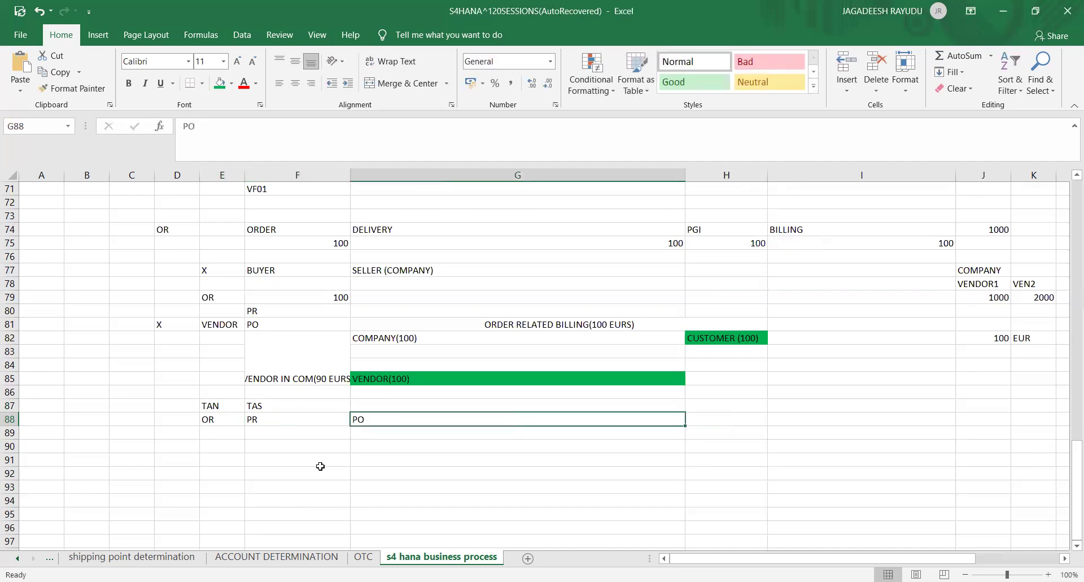
# - Enter the quantity 100 in cells E89, F89 and G89 under OR, PR and PO
pyautogui.press('Left')
pyautogui.press('Right')
pyautogui.press('Left')
pyautogui.press('Right')
pyautogui.press('Left')
pyautogui.press('Left')
pyautogui.press('Down')
pyautogui.write('100')
pyautogui.press('Right')
pyautogui.write('100')
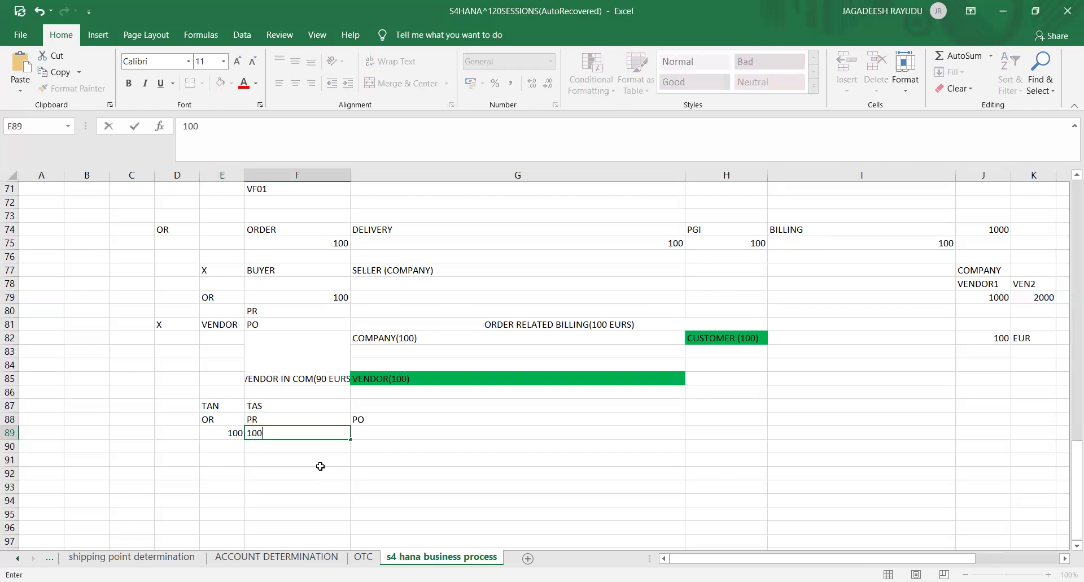
pyautogui.press('Right')
pyautogui.write('100')
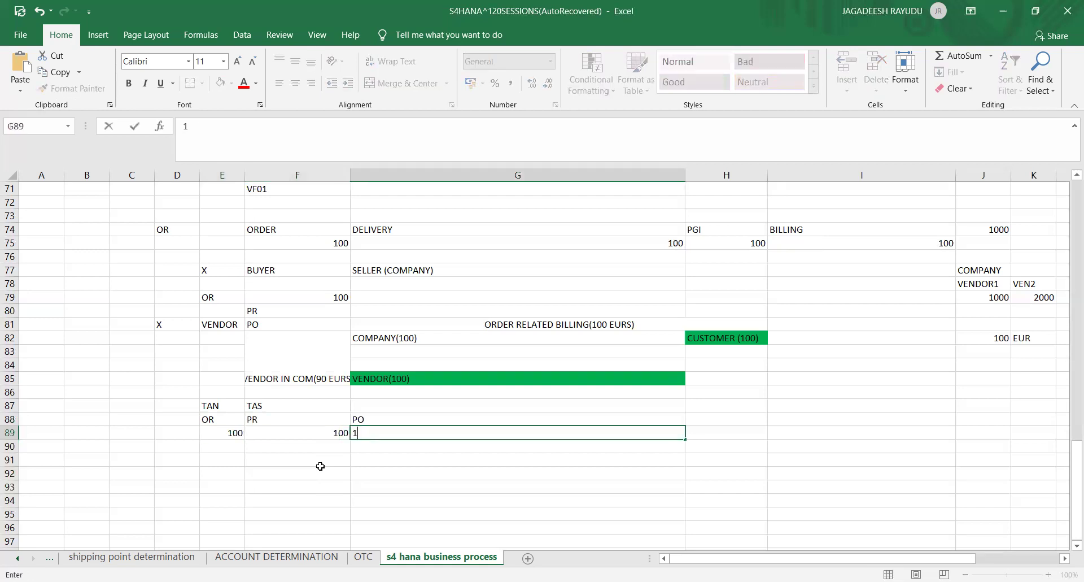
pyautogui.press('Right')
# - Enter VENDOR1 in cell G90, below the PO quantity
pyautogui.press('Left')
pyautogui.press('Up')
pyautogui.press('Down')
pyautogui.press('Down')
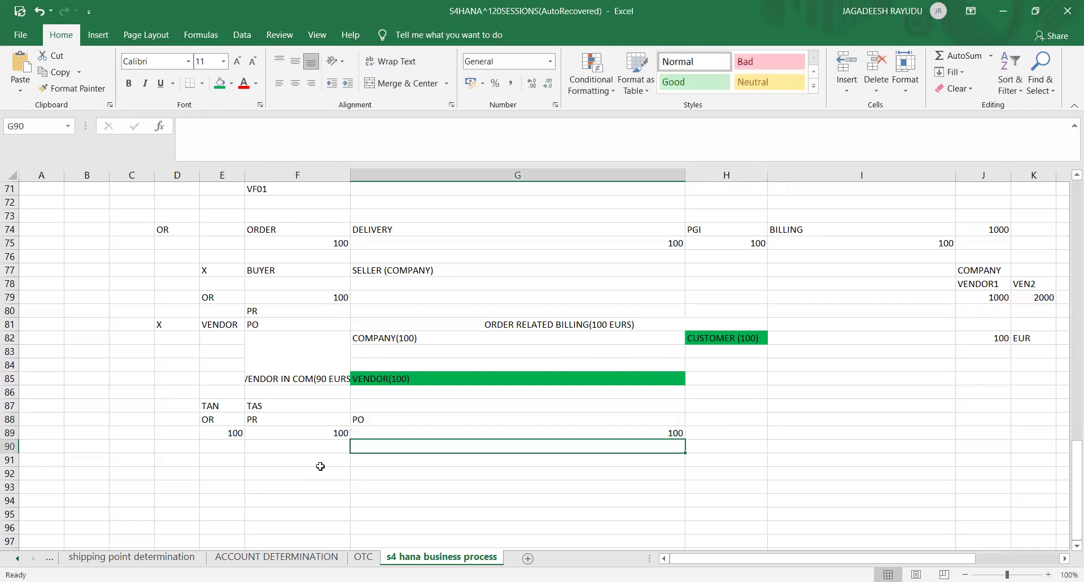
pyautogui.write('VNED')
pyautogui.press('BackSpace')
pyautogui.press('BackSpace')
pyautogui.press('BackSpace')
pyautogui.write('END')
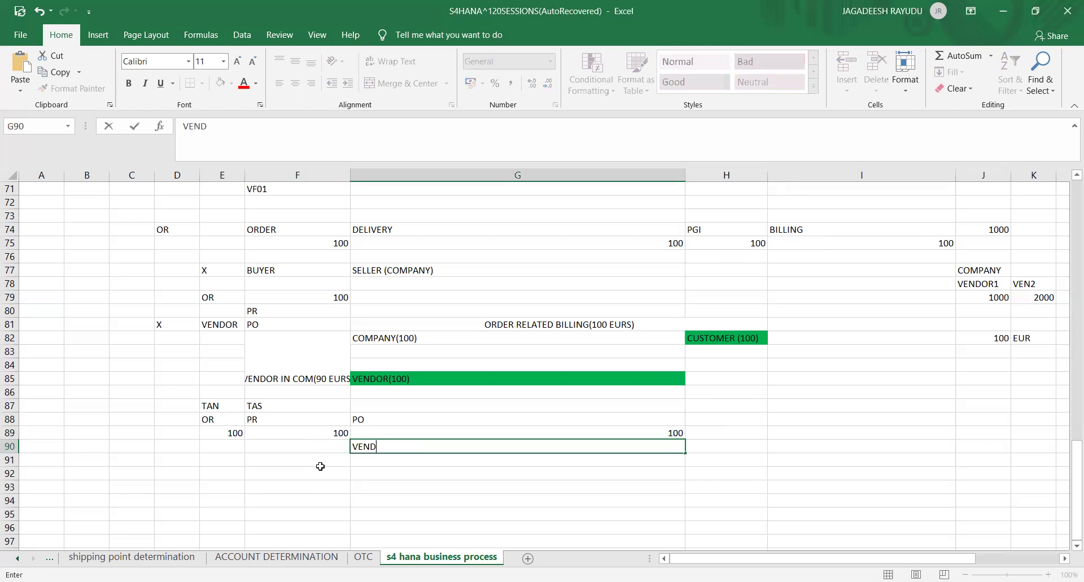
pyautogui.write('OR1')
pyautogui.press('Up')
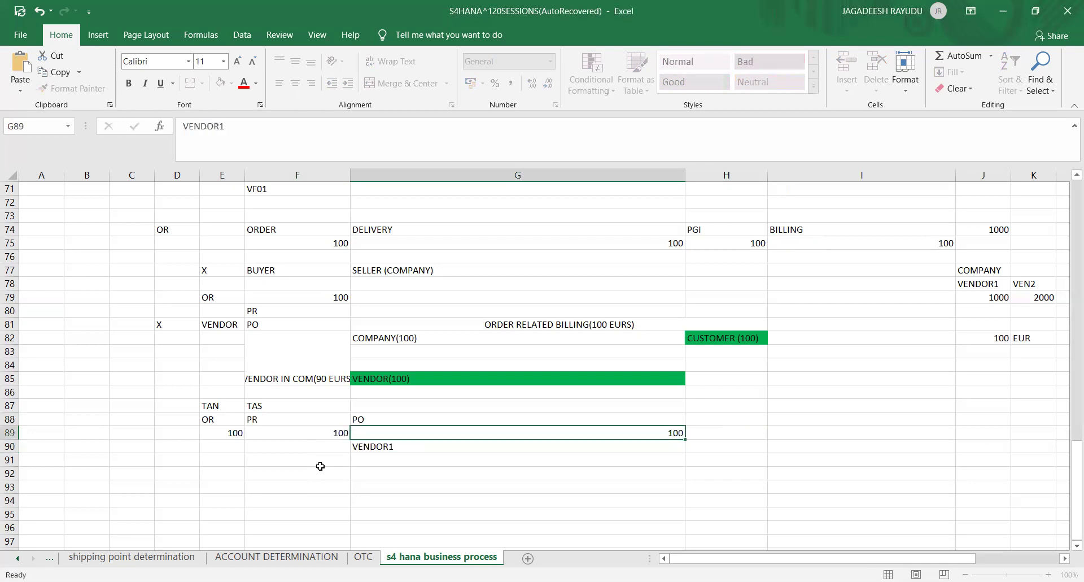
pyautogui.press('Up')
pyautogui.press('Down')
pyautogui.press('Right')
pyautogui.press('Left')
pyautogui.press('Up')
pyautogui.press('Right')
pyautogui.press('Left')
pyautogui.press('Right')
pyautogui.press('Down')
pyautogui.press('Up')
pyautogui.press('Down')
pyautogui.press('Up')
pyautogui.press('Down')
# - Enter MIGO in cell H88 beside PO and the quantity 100 below it in H89
pyautogui.press('Up')
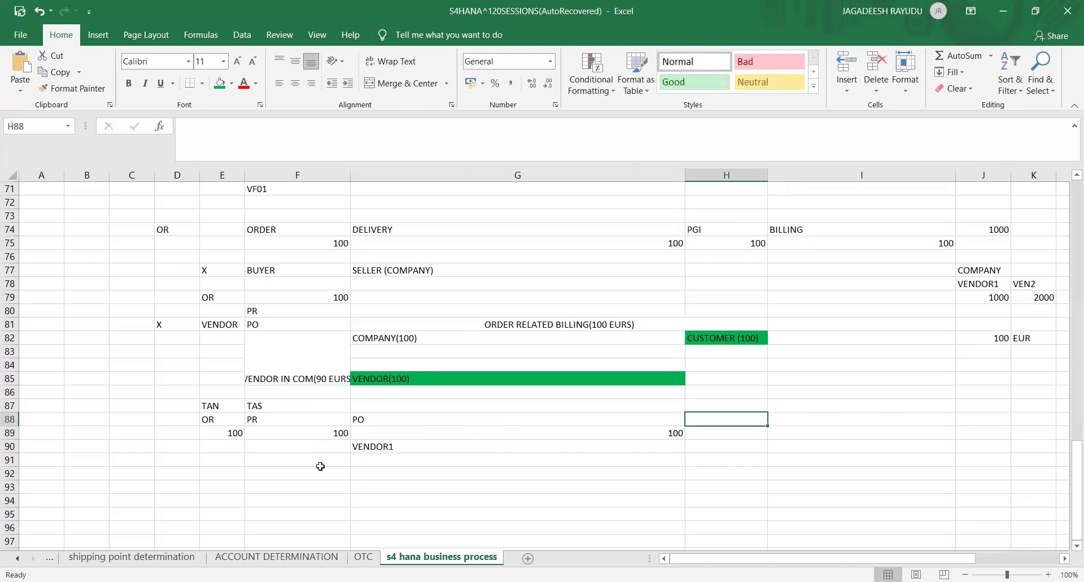
pyautogui.write('MIG')
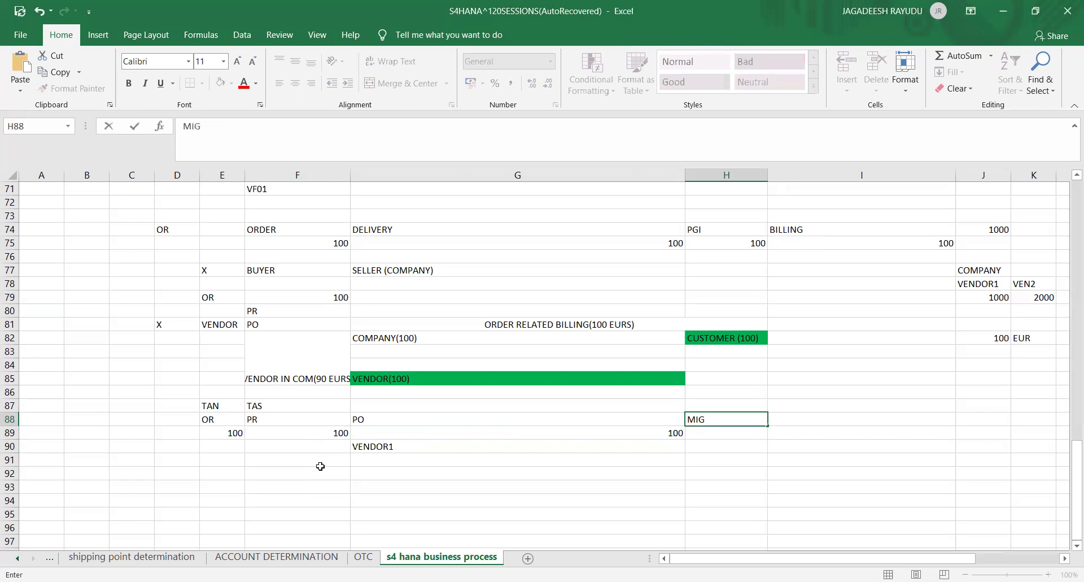
pyautogui.write('O')
pyautogui.press('Return')
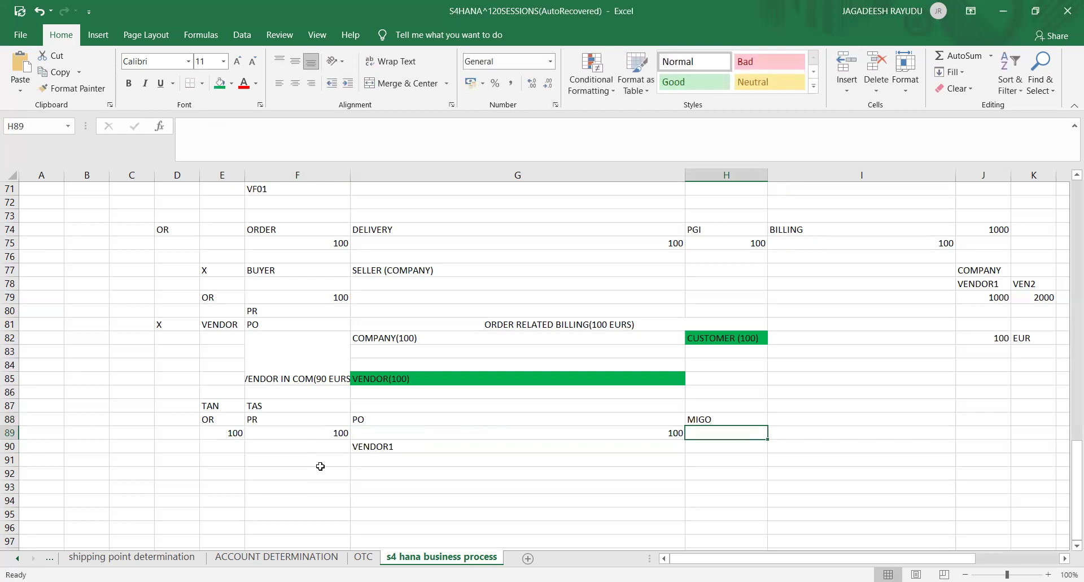
pyautogui.write('100')
pyautogui.press('Tab')
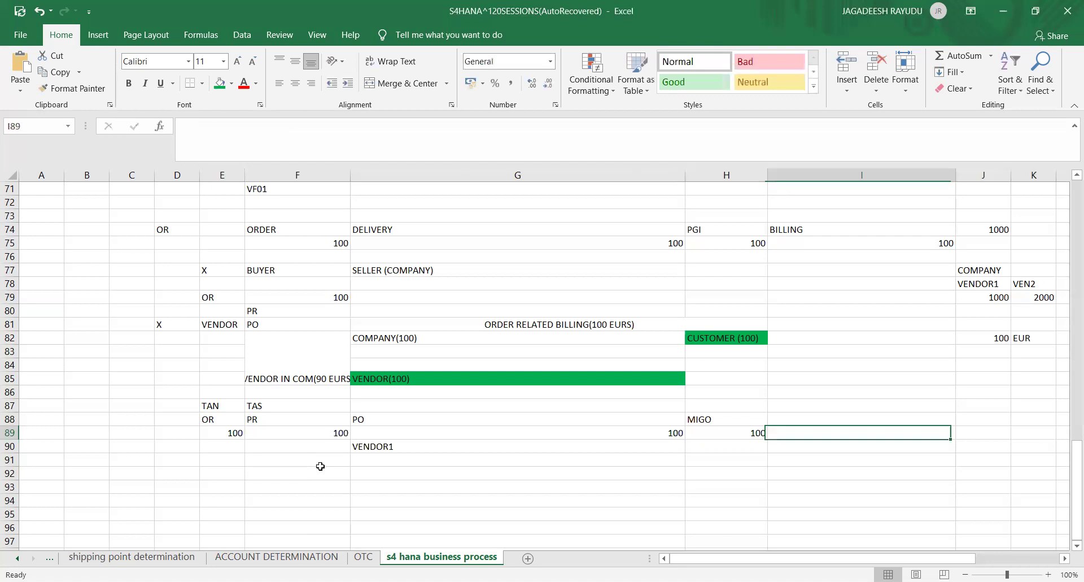
# - Enter MIRO in cell I88 beside MIGO and the quantity 100 below it in I89
pyautogui.press('Up')
pyautogui.write('MI')
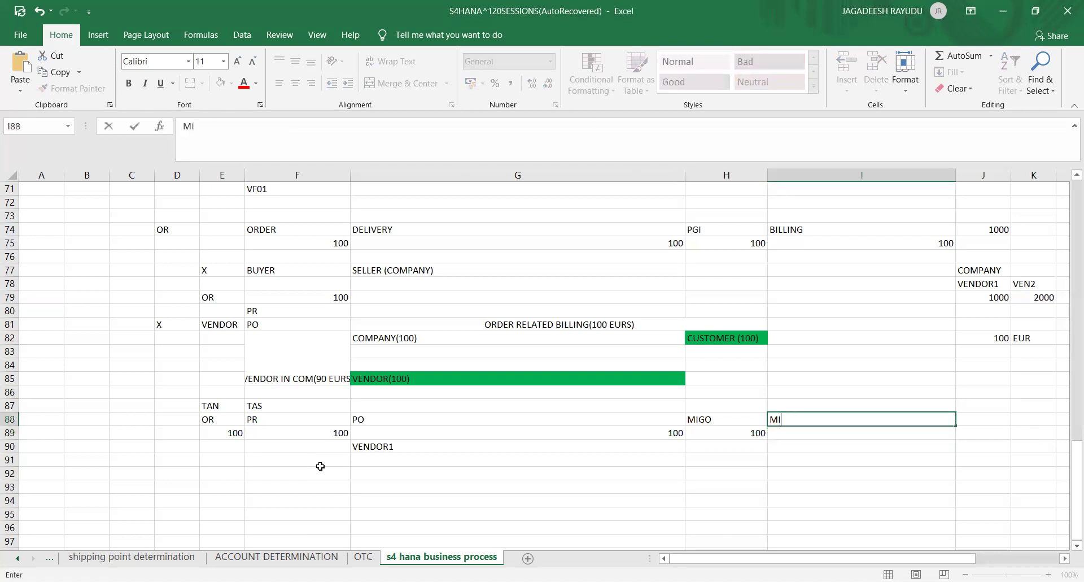
pyautogui.write('RO')
pyautogui.press('Return')
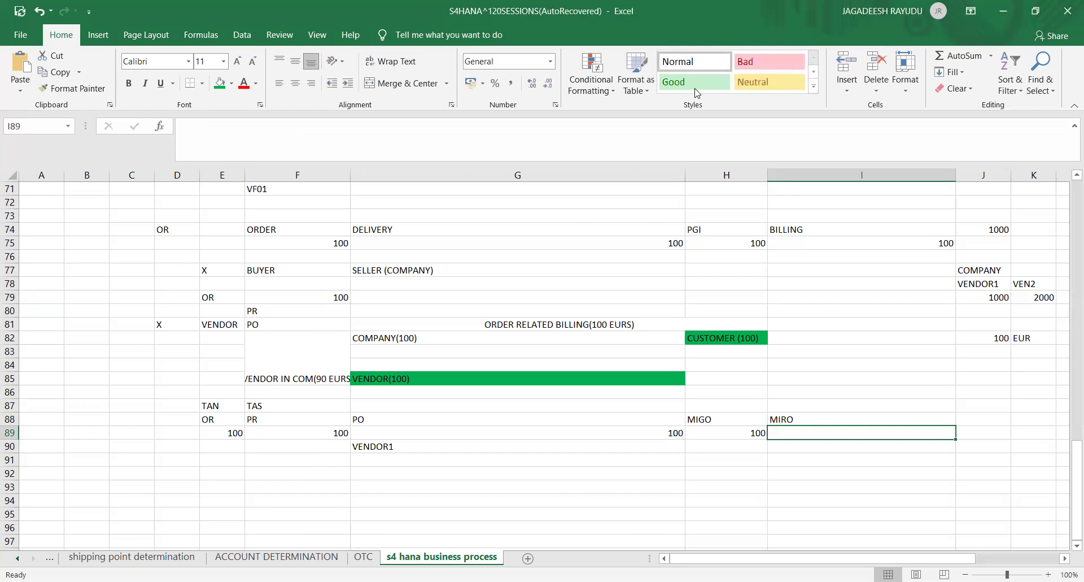
pyautogui.hotkey('alt', 'Tab')
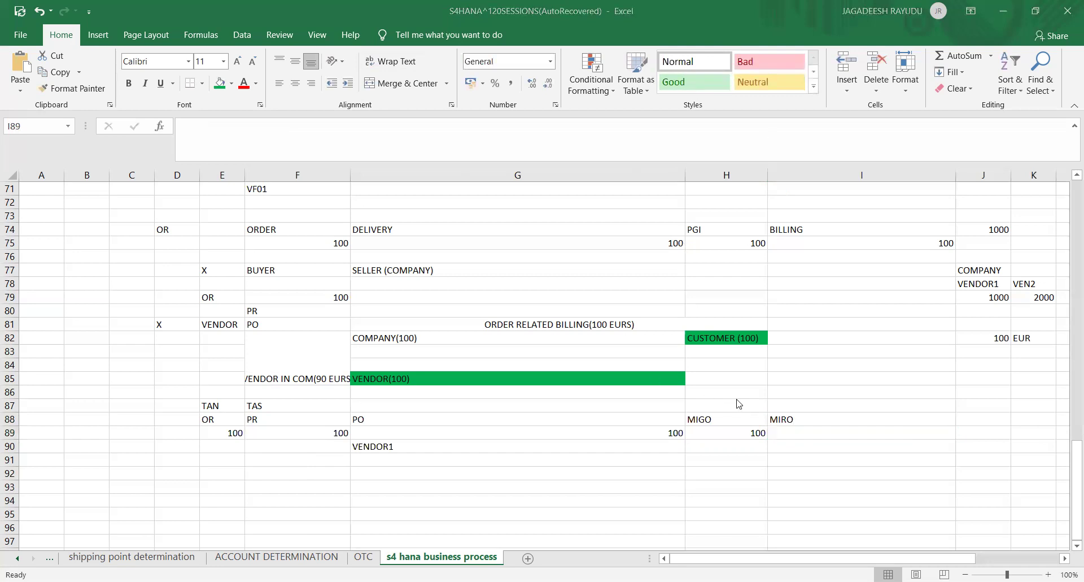
pyautogui.hotkey('alt', 'Tab')
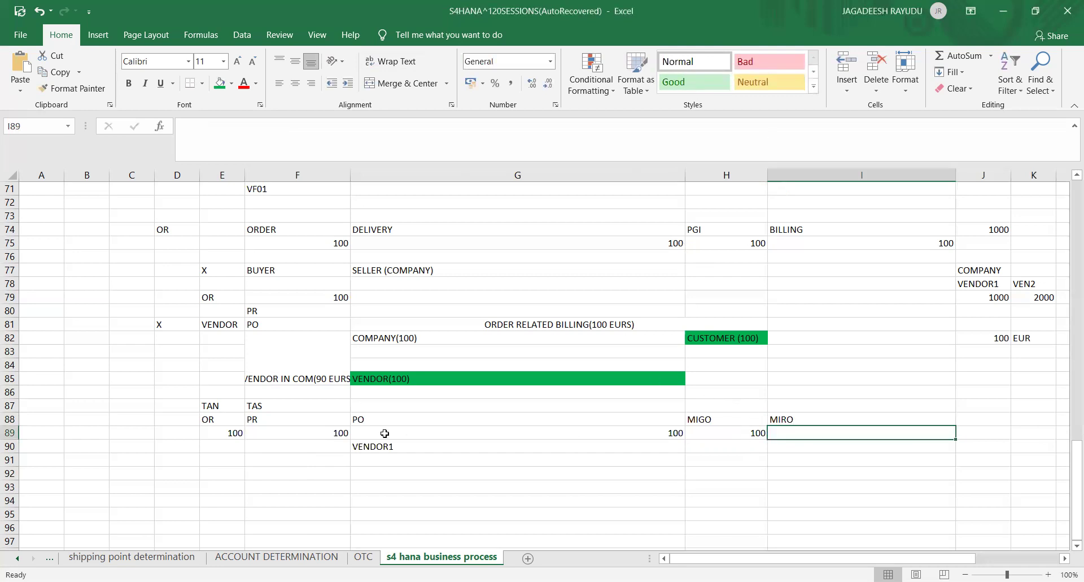
pyautogui.click(373, 446)
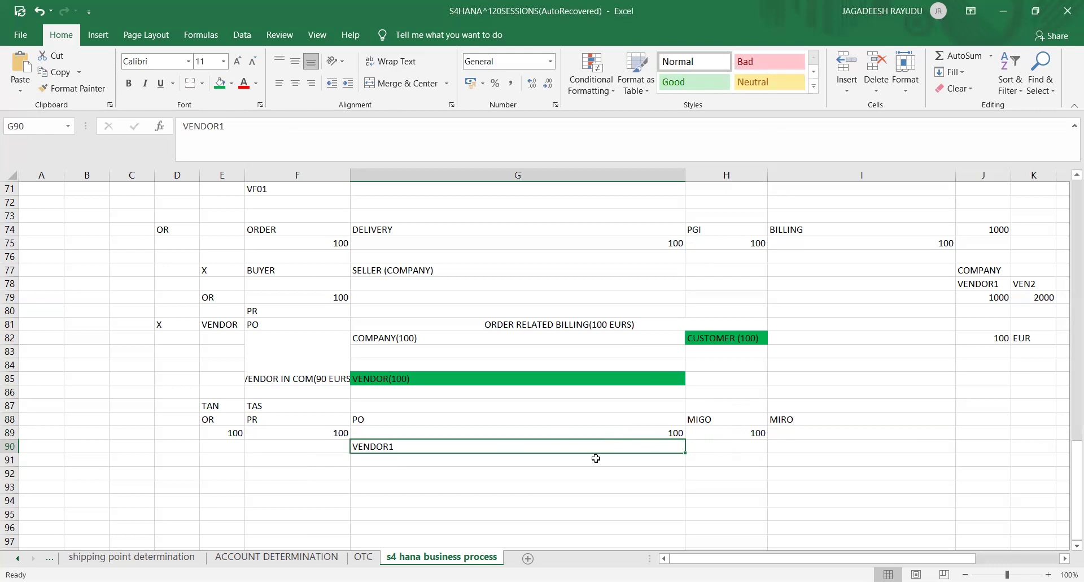
pyautogui.click(708, 435)
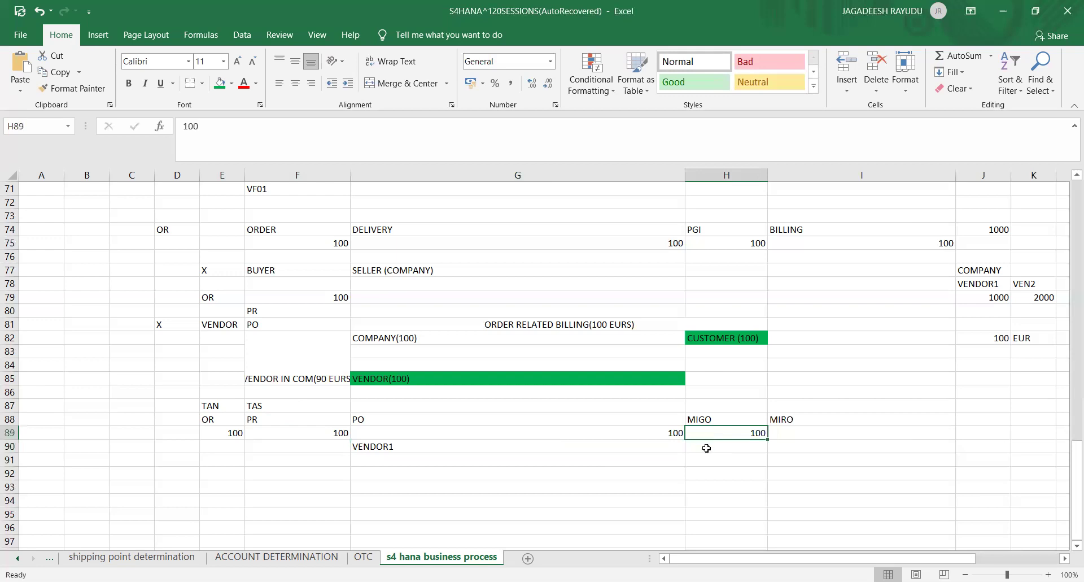
pyautogui.click(796, 434)
pyautogui.write('100')
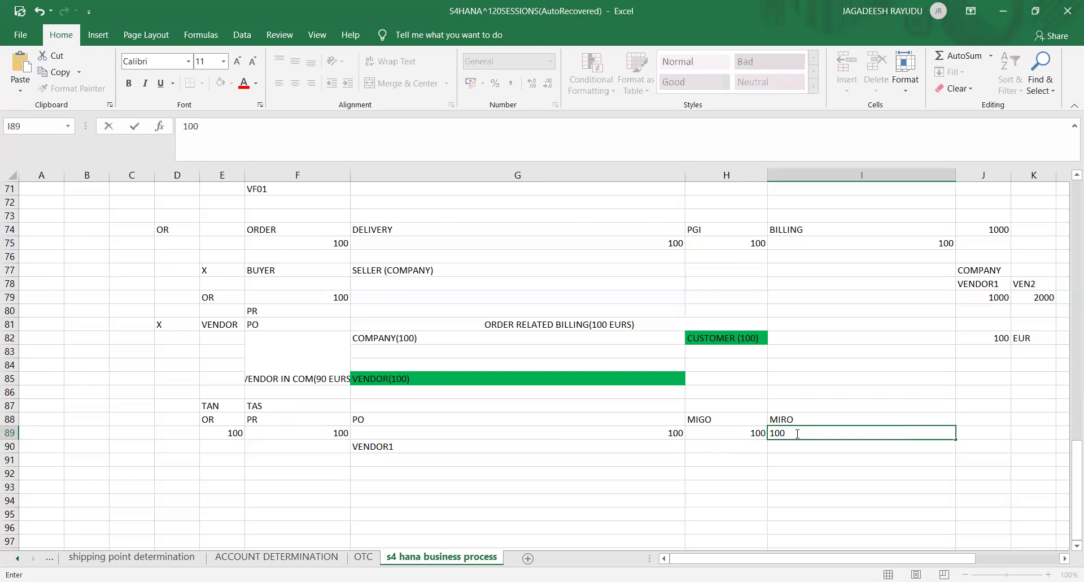
pyautogui.press('Return')
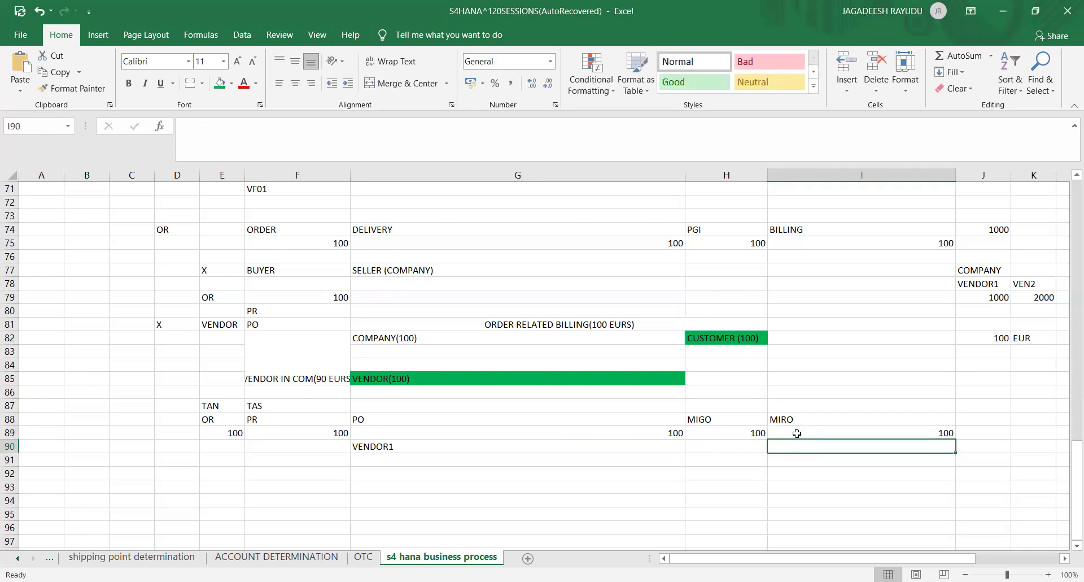
# - Enter COMP in cell F92 and VENDOR in cell G92, two rows below VENDOR1
pyautogui.press('Left')
pyautogui.press('Left')
pyautogui.press('Left')
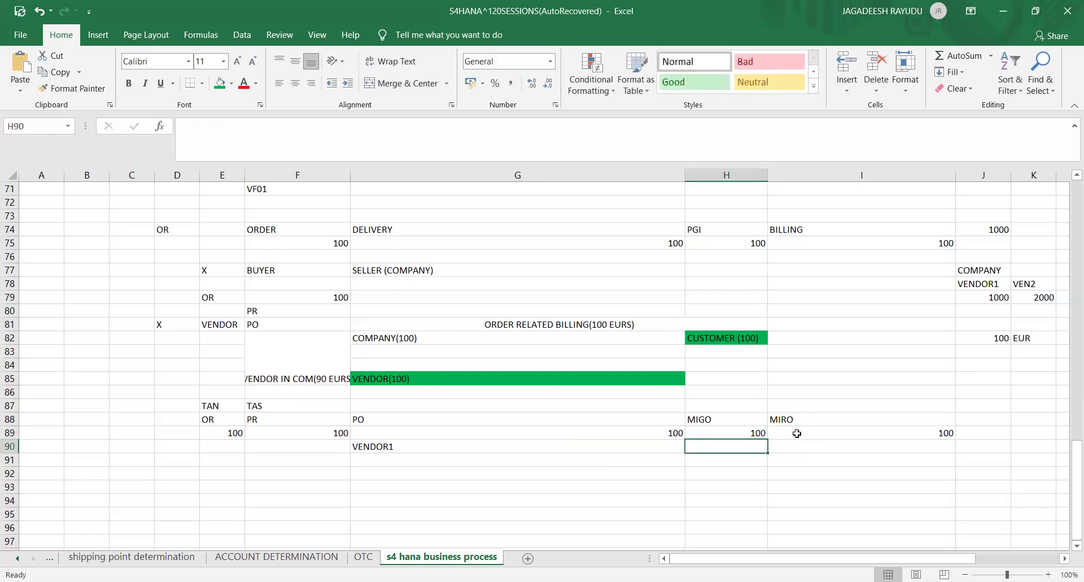
pyautogui.press('Down')
pyautogui.press('Down')
pyautogui.write('C')
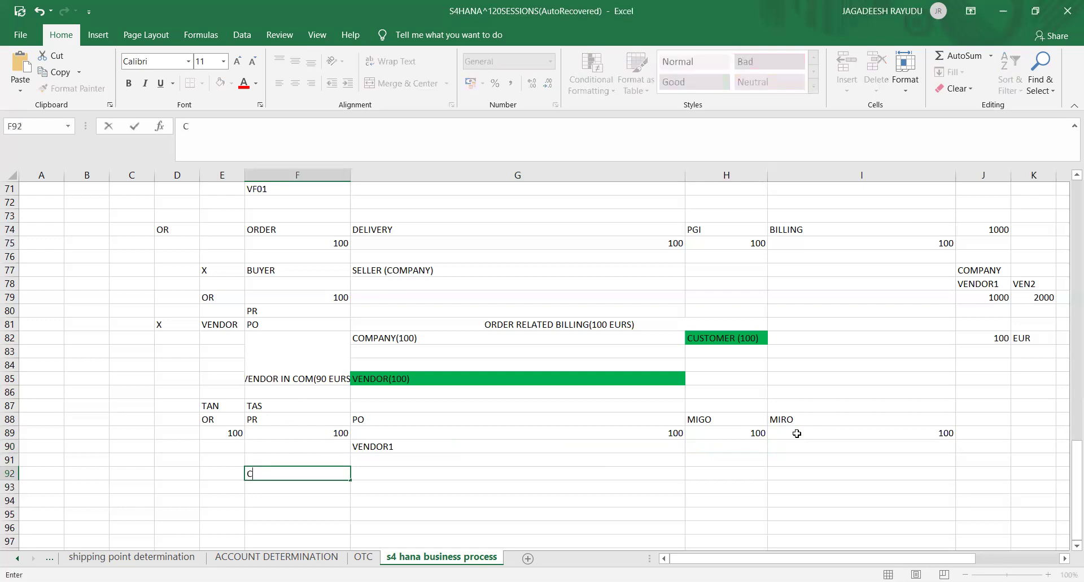
pyautogui.write('OMP')
pyautogui.press('Tab')
pyautogui.write('VEN')
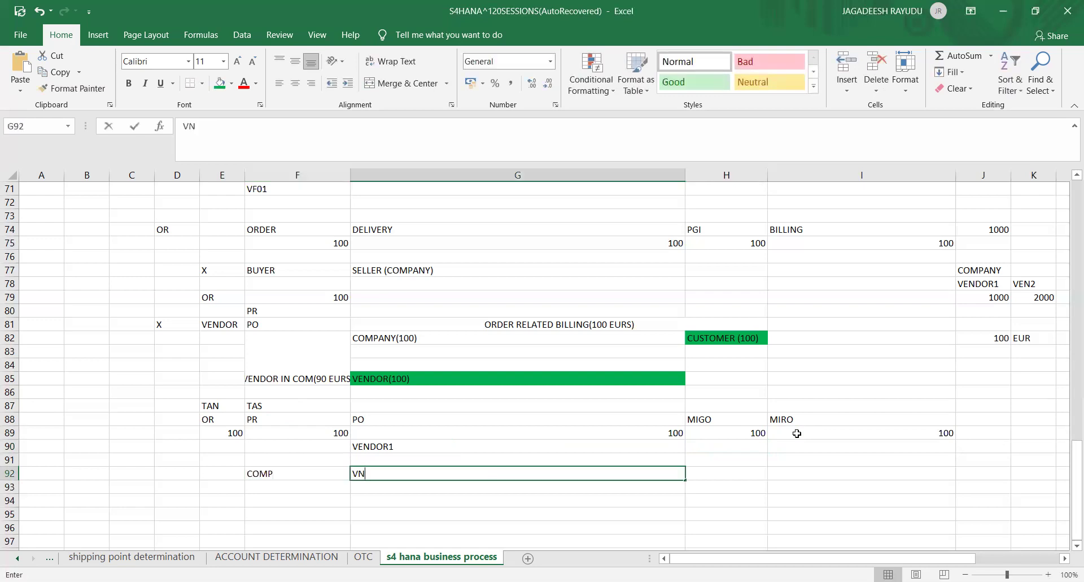
pyautogui.press('BackSpace')
pyautogui.write('NDOR')
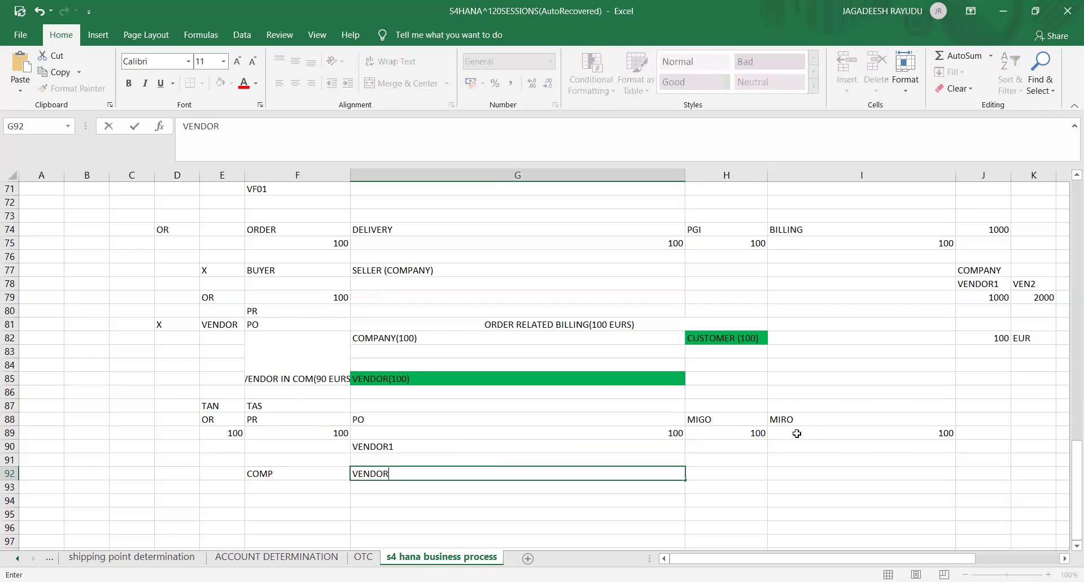
pyautogui.press('Return')
# - Merge and center cells F93:G93 below COMP and VENDOR and enter 90 EURS in the merged cell
pyautogui.hotkey('shift', 'Right')
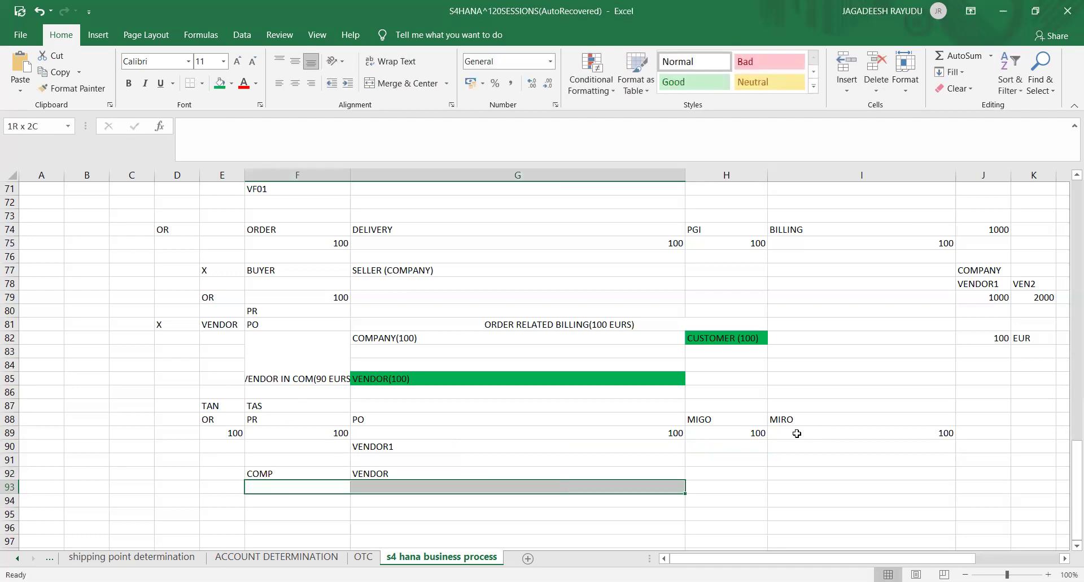
pyautogui.click(428, 85)
pyautogui.write('90')
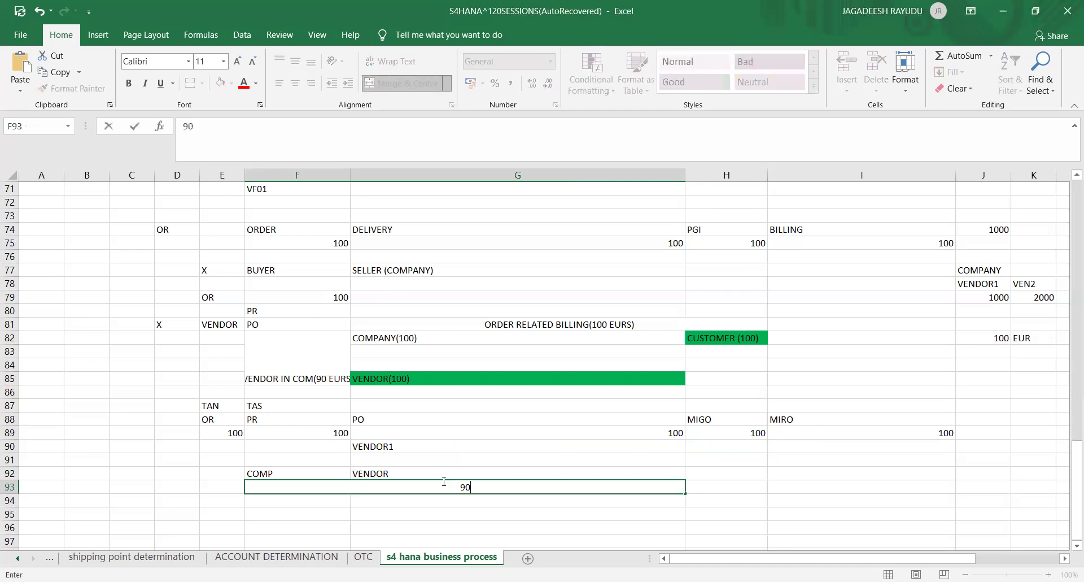
pyautogui.write(' EURS')
pyautogui.press('Return')
pyautogui.press('Up')
pyautogui.press('Up')
pyautogui.click(444, 483)
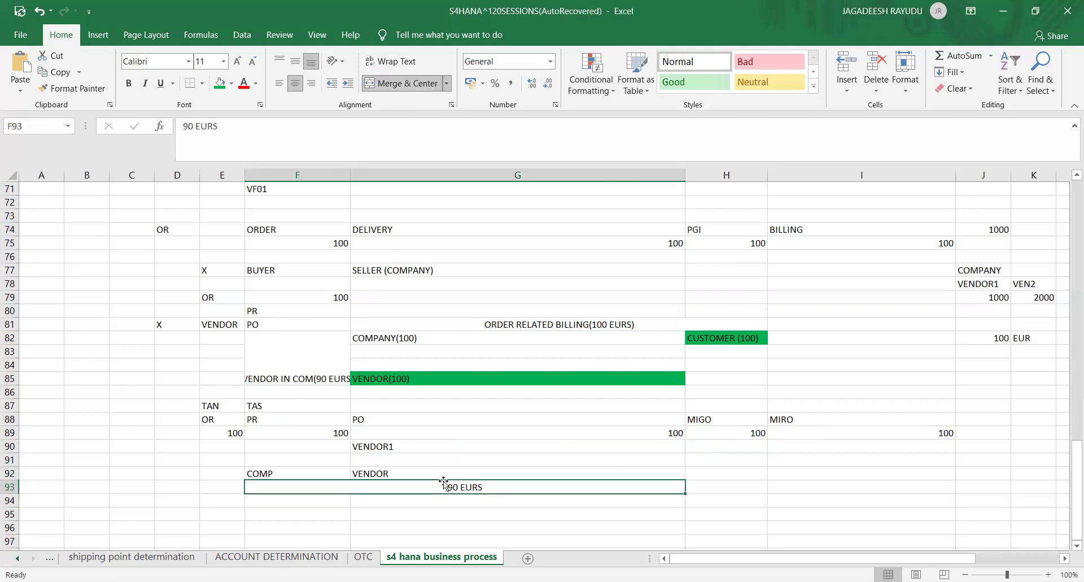
# - Enter COMPANY in cell F94 and CUSTOMER in cell G94, below the 90 EURS row
pyautogui.press('Down')
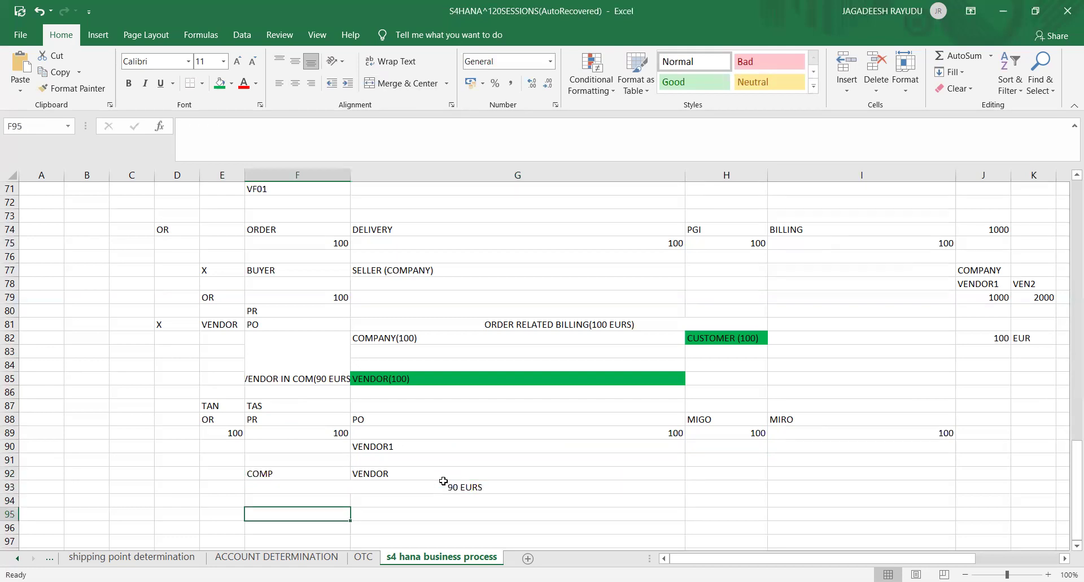
pyautogui.press('Up')
pyautogui.press('Up')
pyautogui.press('Down')
pyautogui.press('Down')
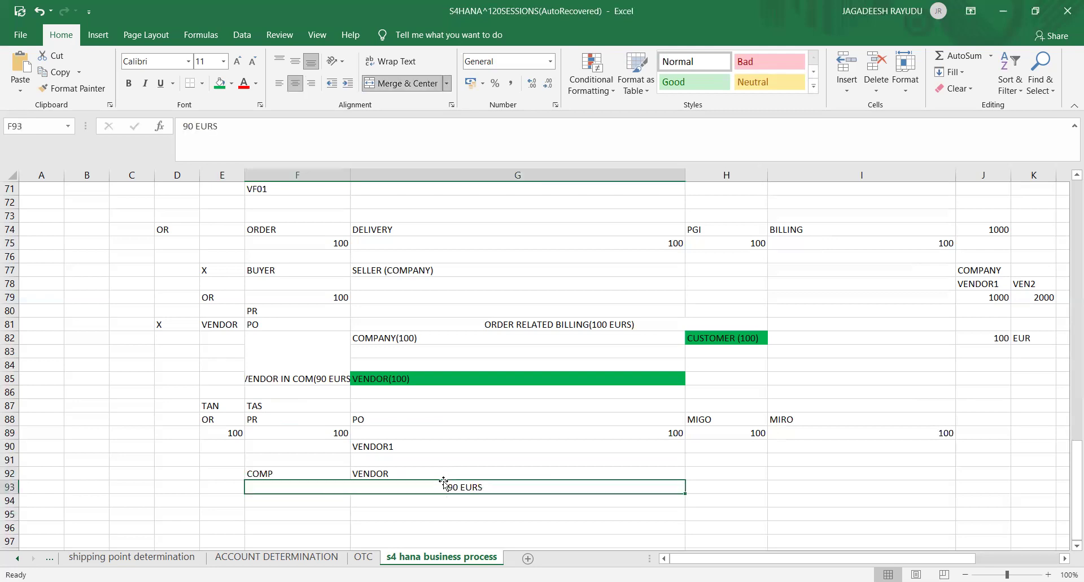
pyautogui.write('COM')
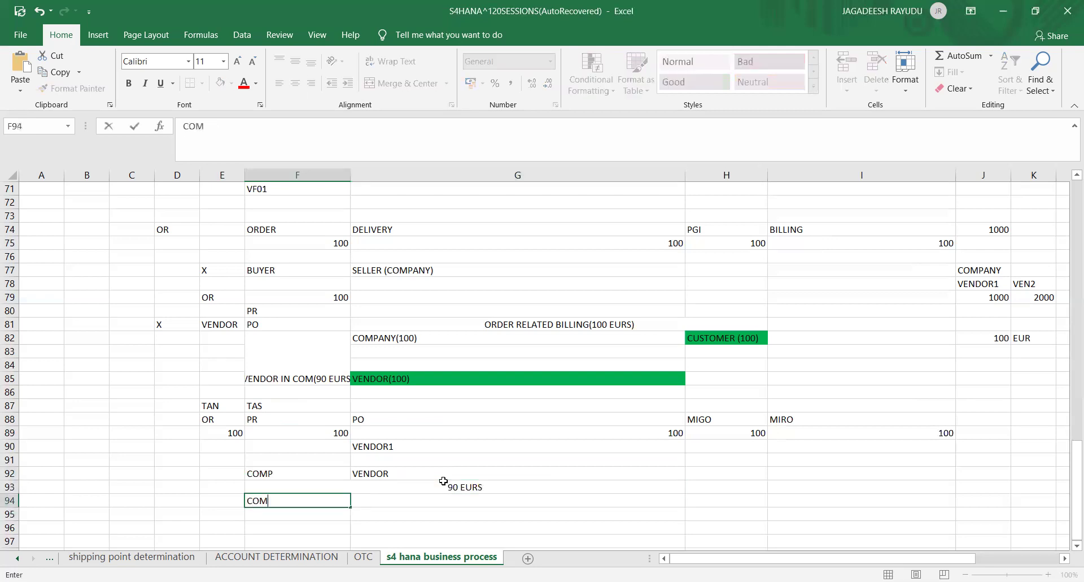
pyautogui.write('PANY')
pyautogui.write('CUSTOER')
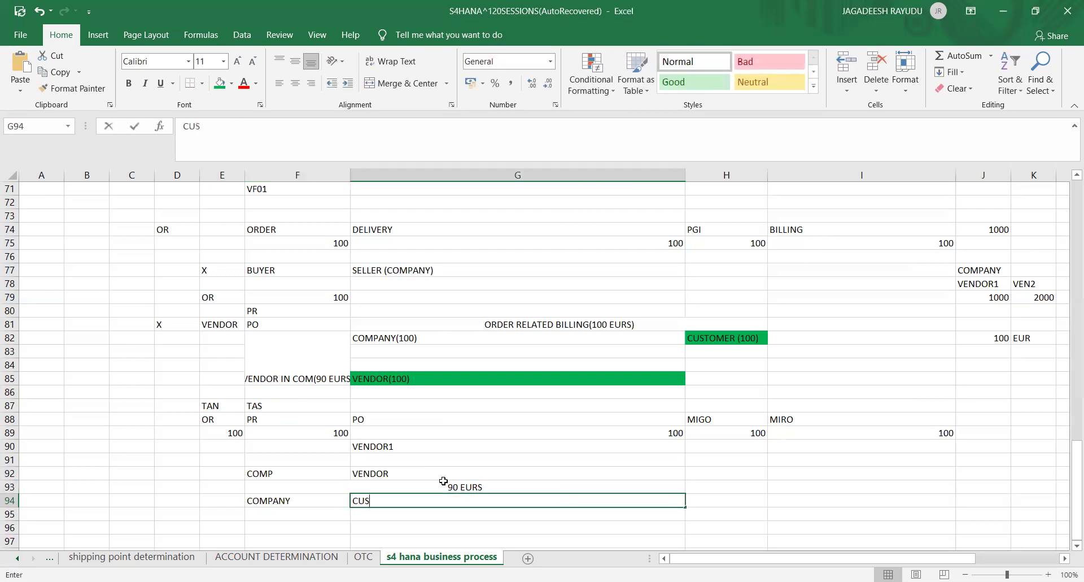
pyautogui.press('BackSpace')
pyautogui.press('BackSpace')
pyautogui.write('MER')
pyautogui.press('Return')
# - Merge and center cells F95:G95 and enter ORDER RELATED BILLING 100 EUROS in the merged cell
pyautogui.hotkey('shift', 'Right')
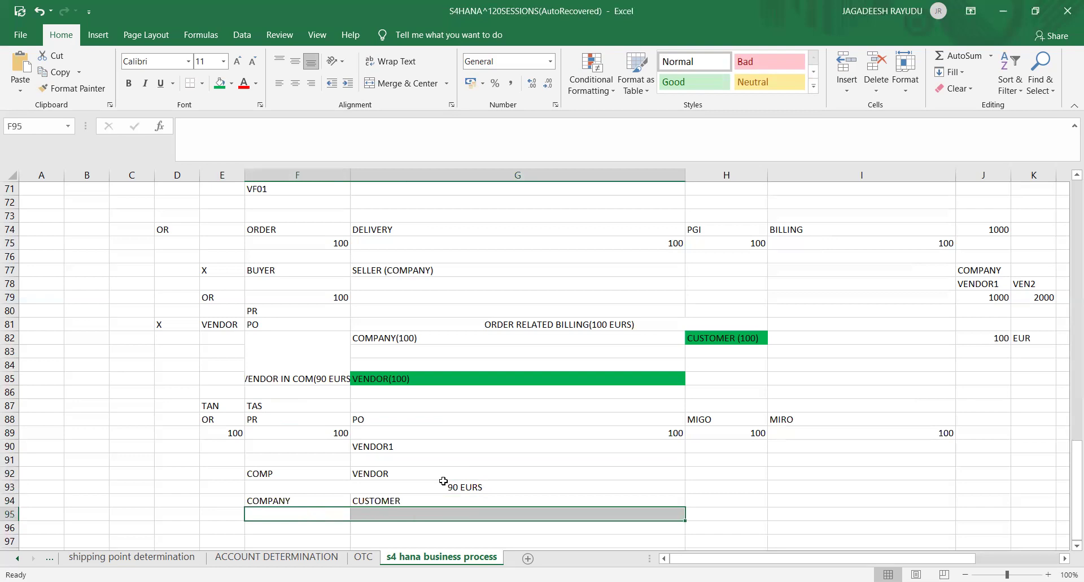
pyautogui.click(389, 84)
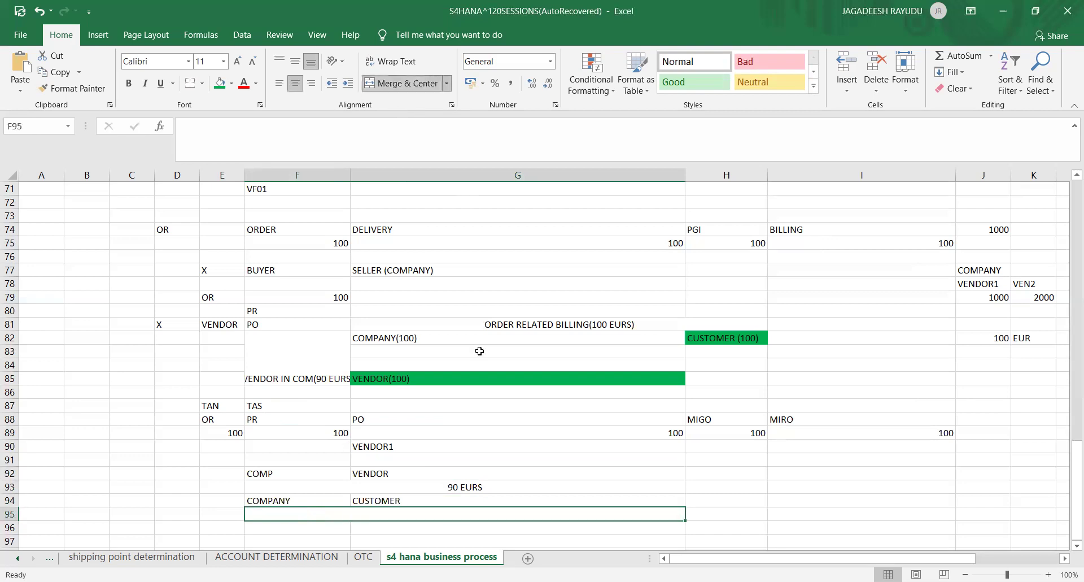
pyautogui.write('ORDER RE')
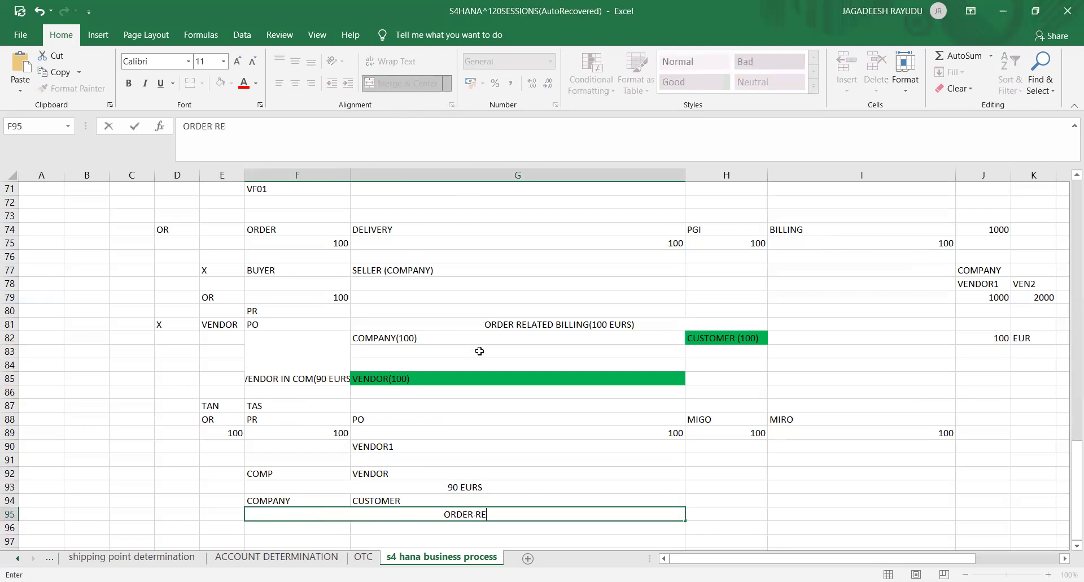
pyautogui.write('LATED BI')
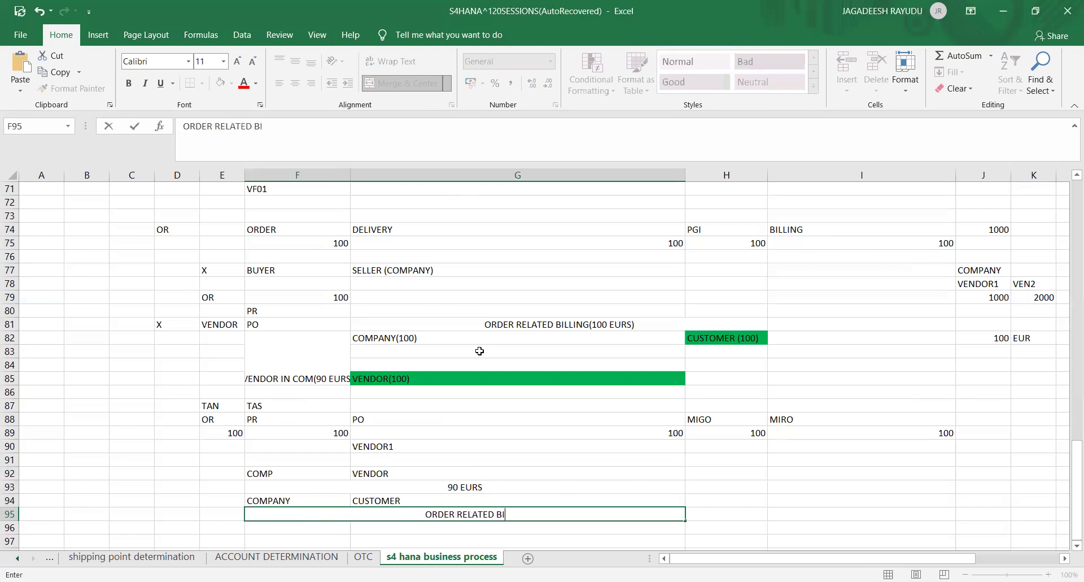
pyautogui.write('LLING')
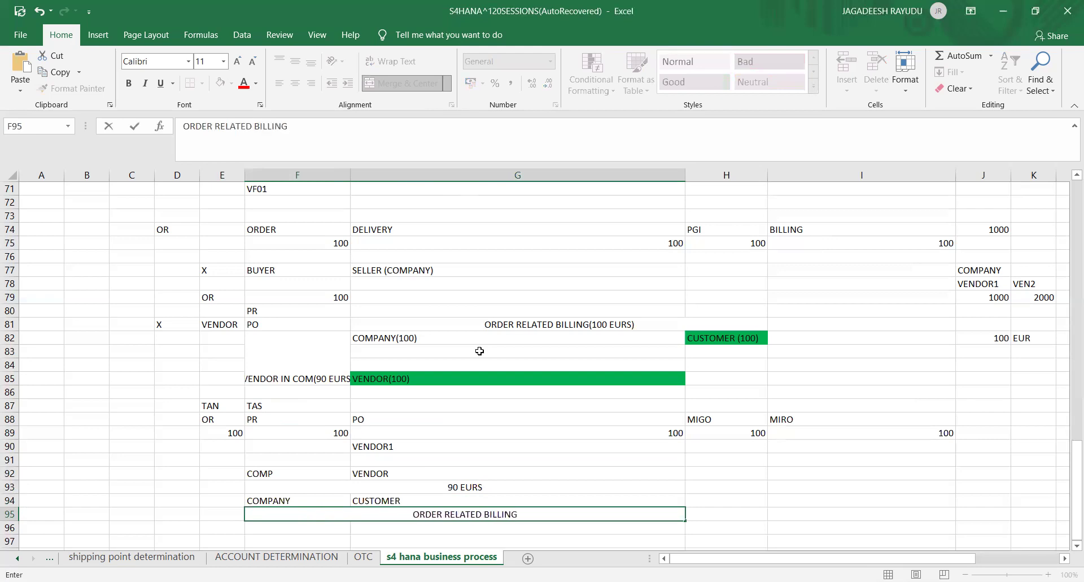
pyautogui.write(' 100 ')
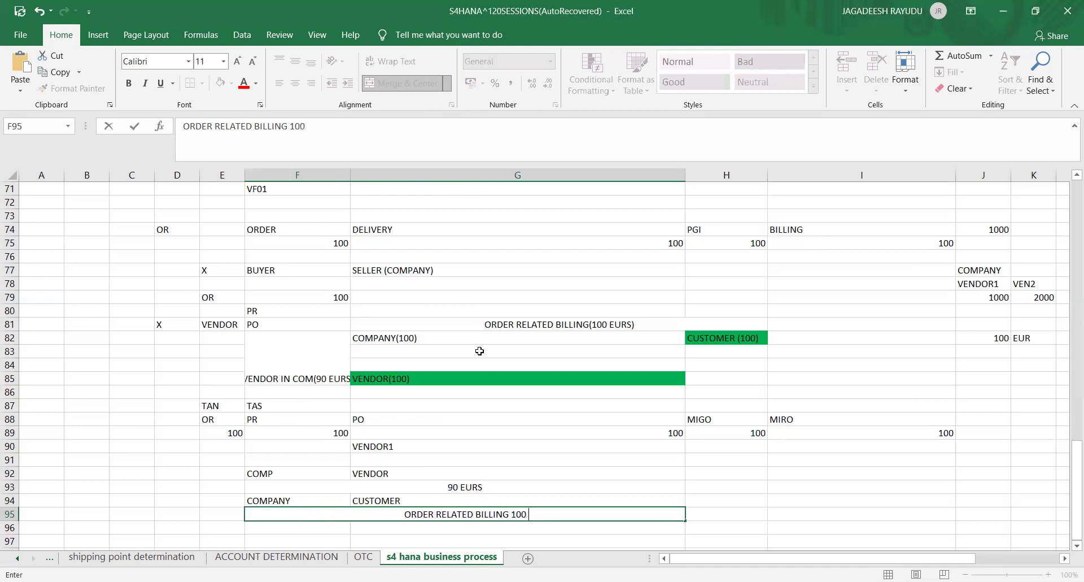
pyautogui.write('EUROS')
pyautogui.press('Return')
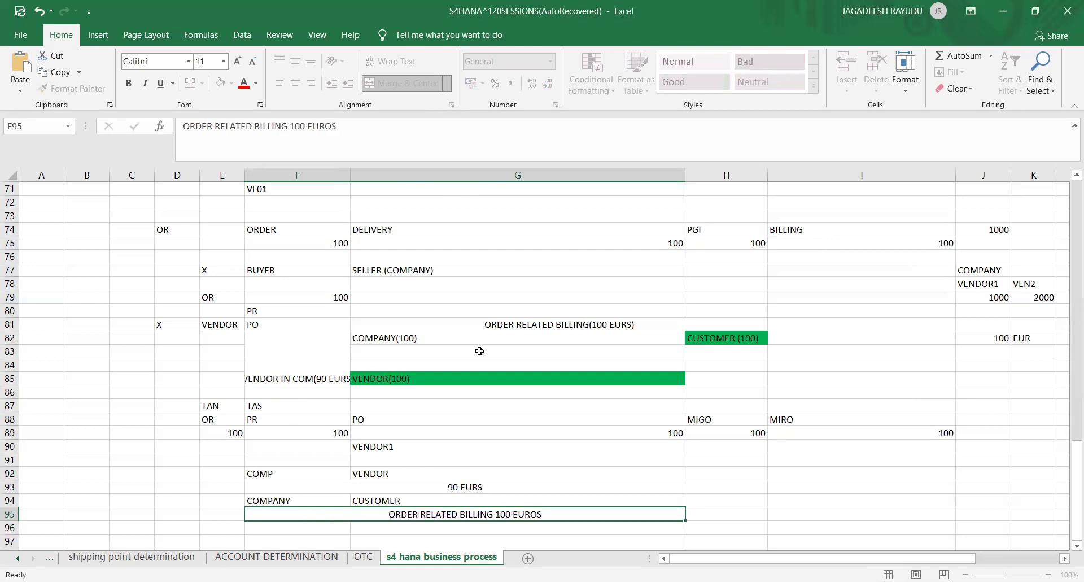
# - Fill the merged ORDER RELATED BILLING cell F95:G95 and the COMPANY and CUSTOMER cells F94:G94 with orange
pyautogui.press('Up')
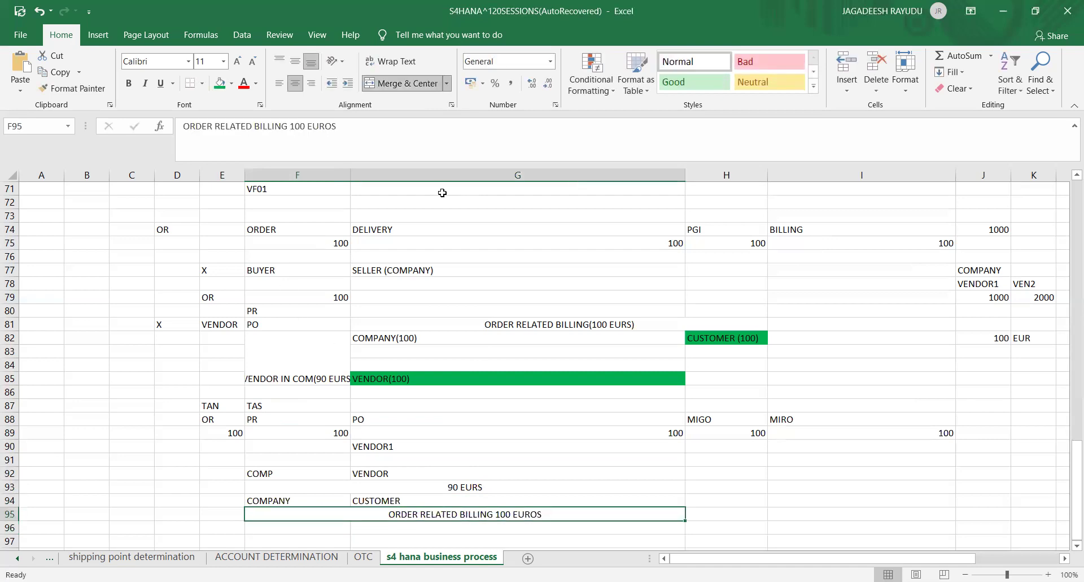
pyautogui.click(231, 83)
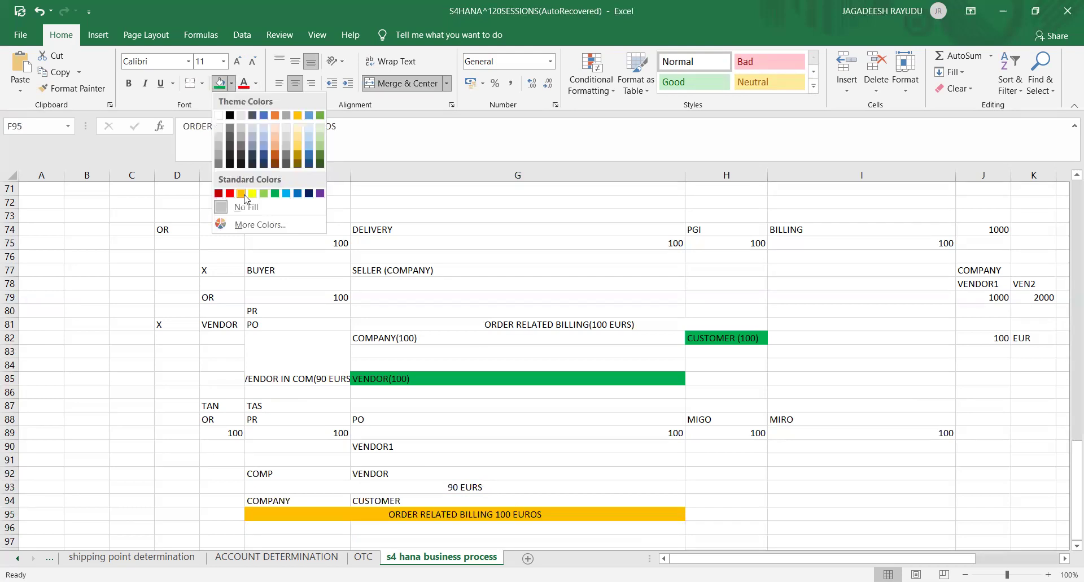
pyautogui.click(299, 420)
pyautogui.click(288, 499)
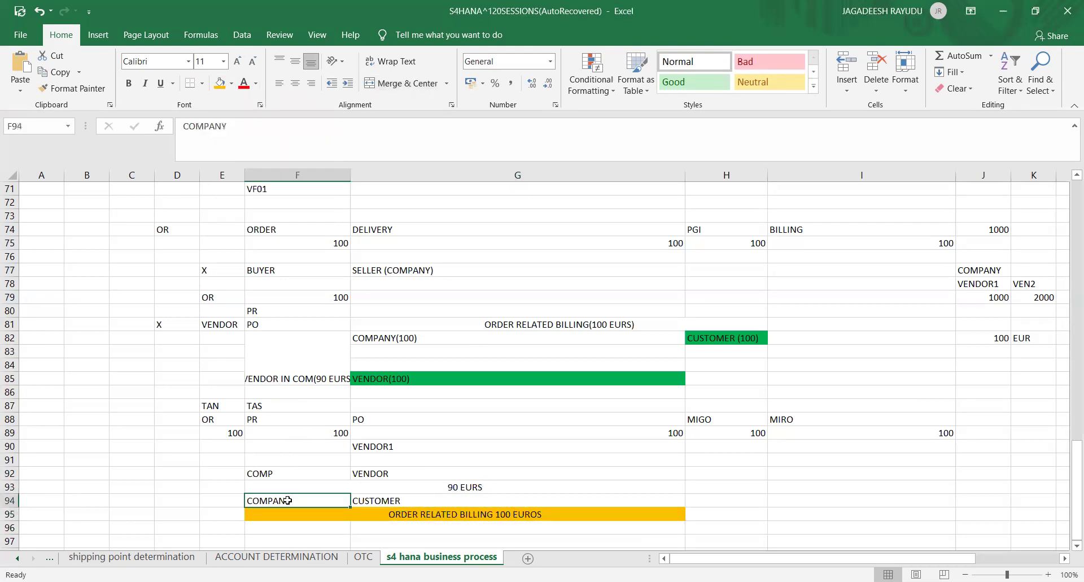
pyautogui.hotkey('shift', 'Right')
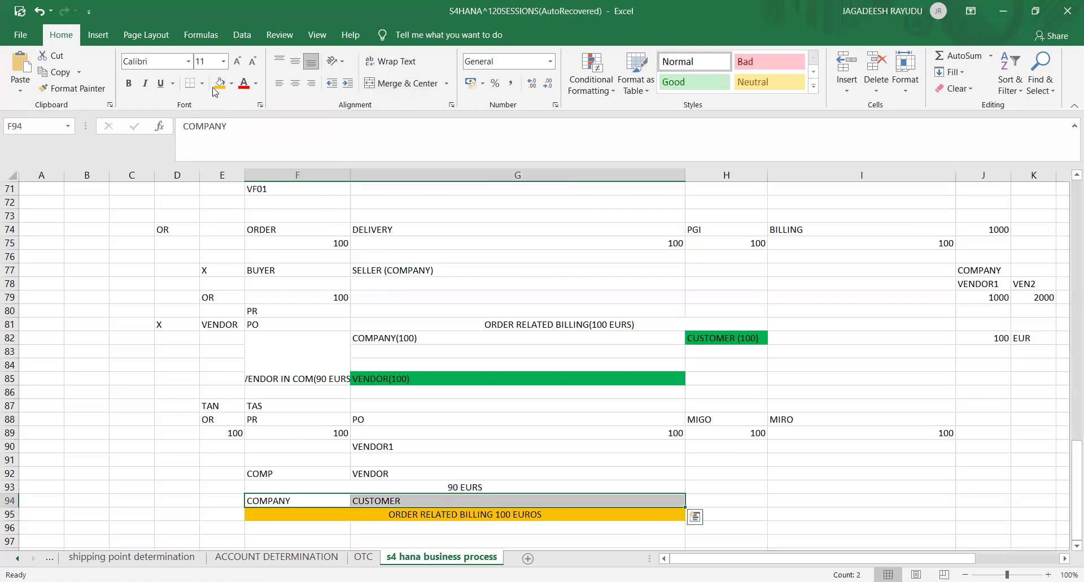
pyautogui.click(219, 83)
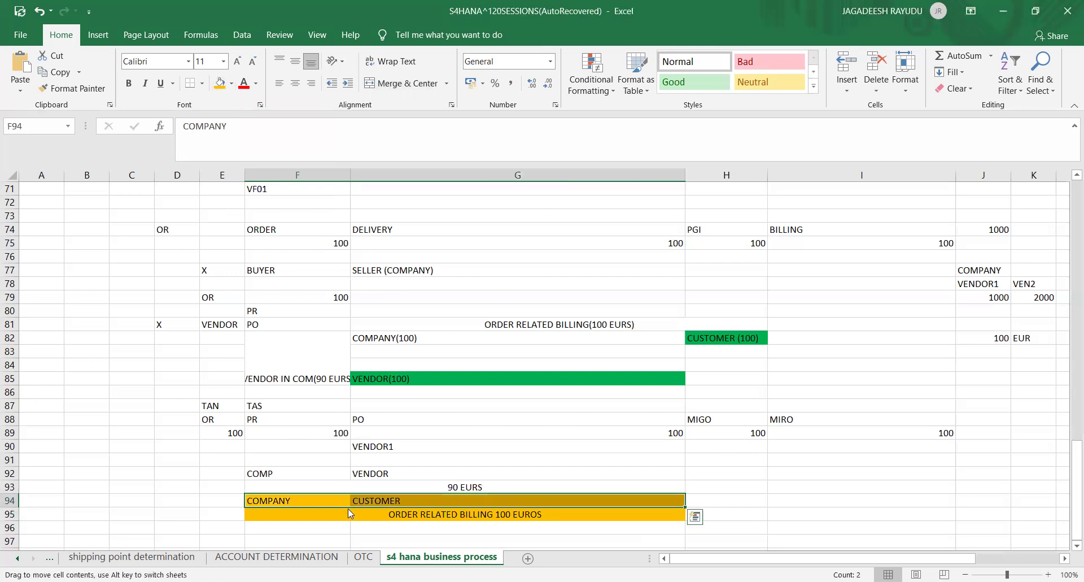
pyautogui.click(466, 521)
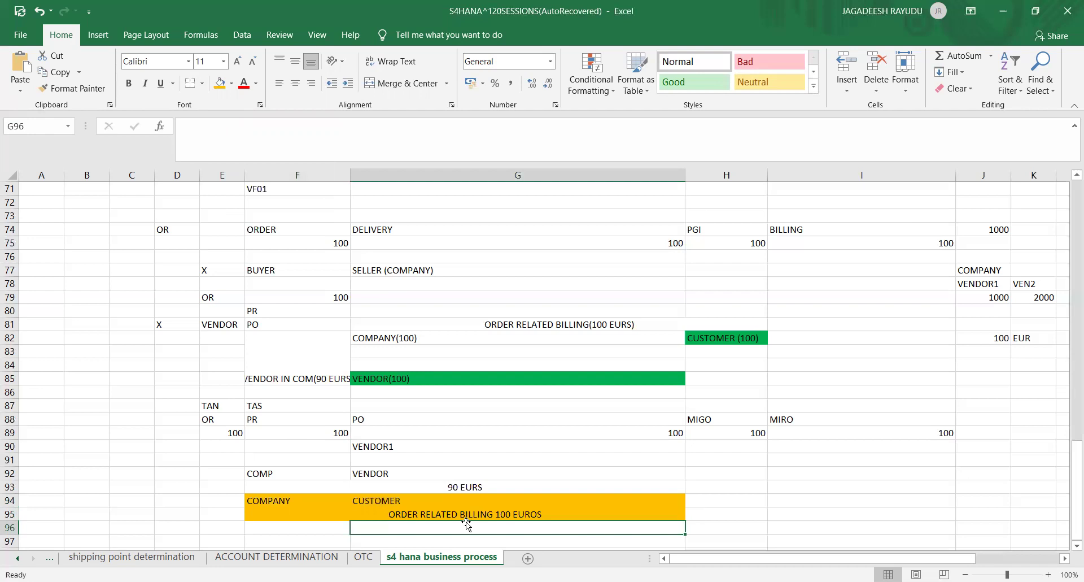
pyautogui.click(507, 515)
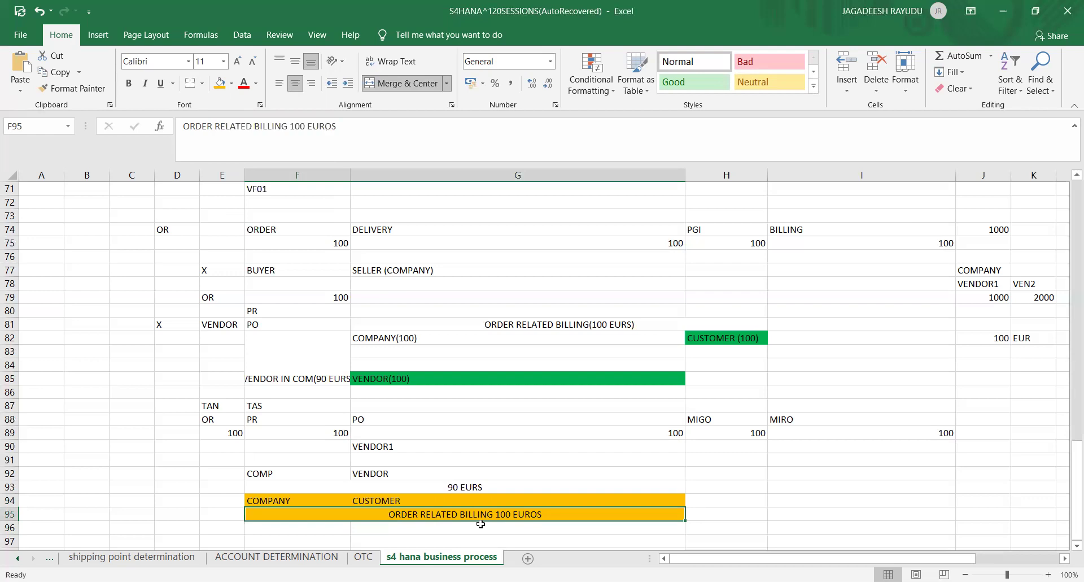
# - Examine the item categories TAN and TAS above the OR and PR headers in row 87
pyautogui.press('Left')
pyautogui.press('Down')
pyautogui.press('Up')
pyautogui.press('Up')
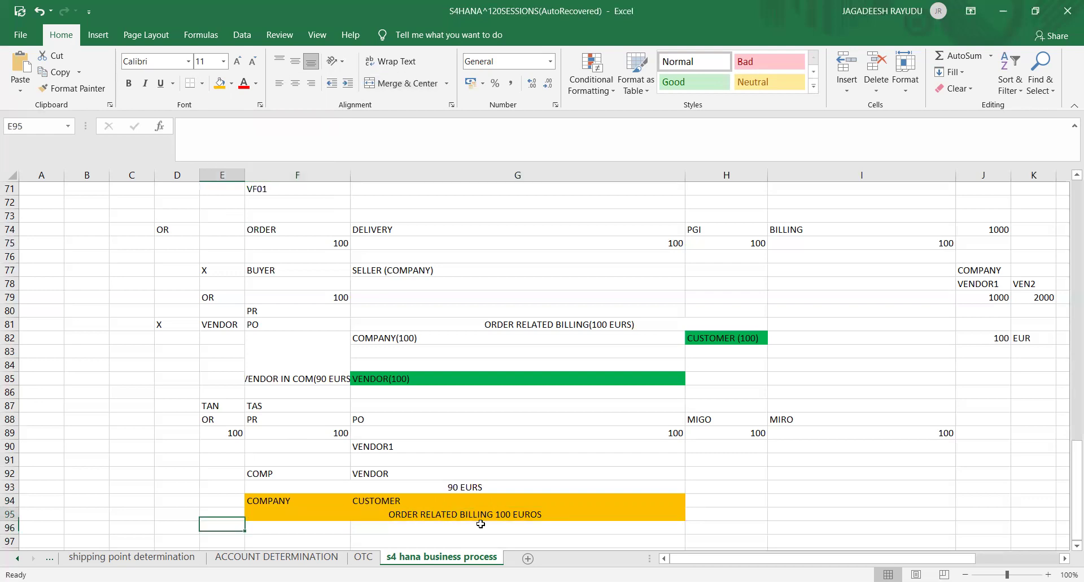
pyautogui.press('Up')
pyautogui.press('Up')
pyautogui.press('Up')
pyautogui.press('Up')
pyautogui.press('Up')
pyautogui.press('Up')
pyautogui.press('Up')
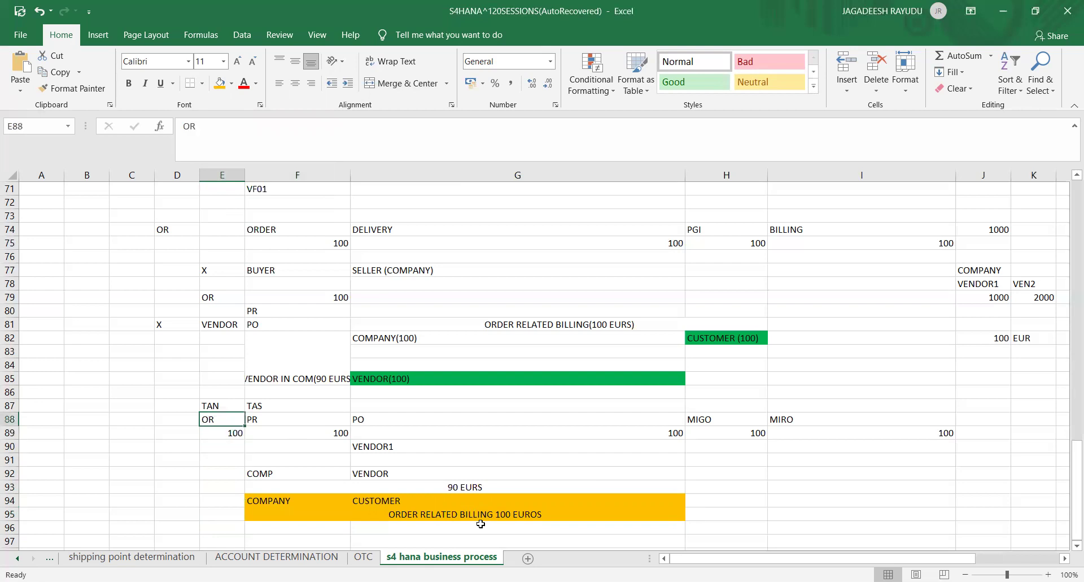
pyautogui.press('Left')
pyautogui.press('Right')
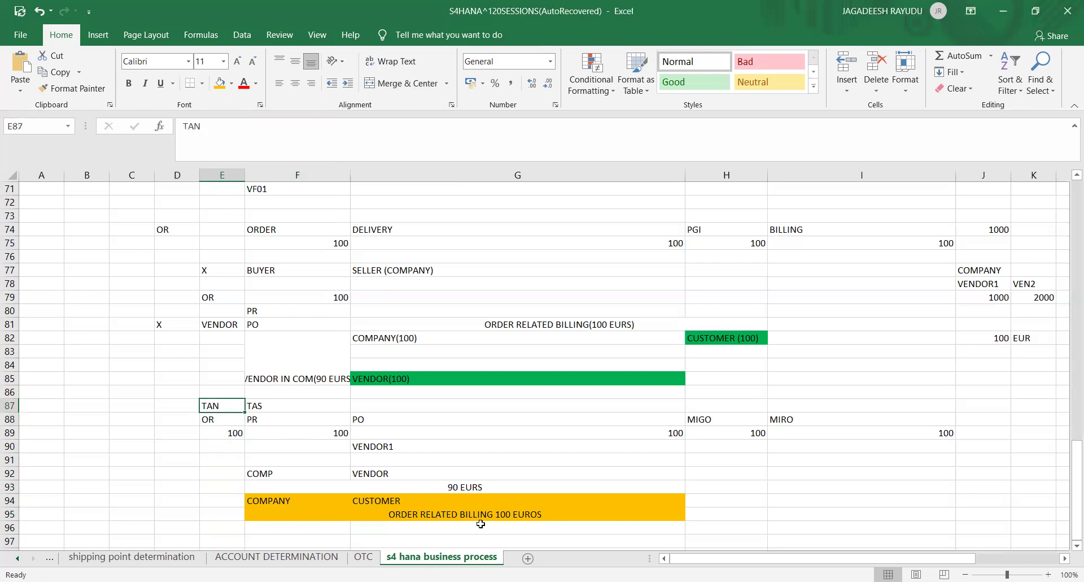
pyautogui.press('Right')
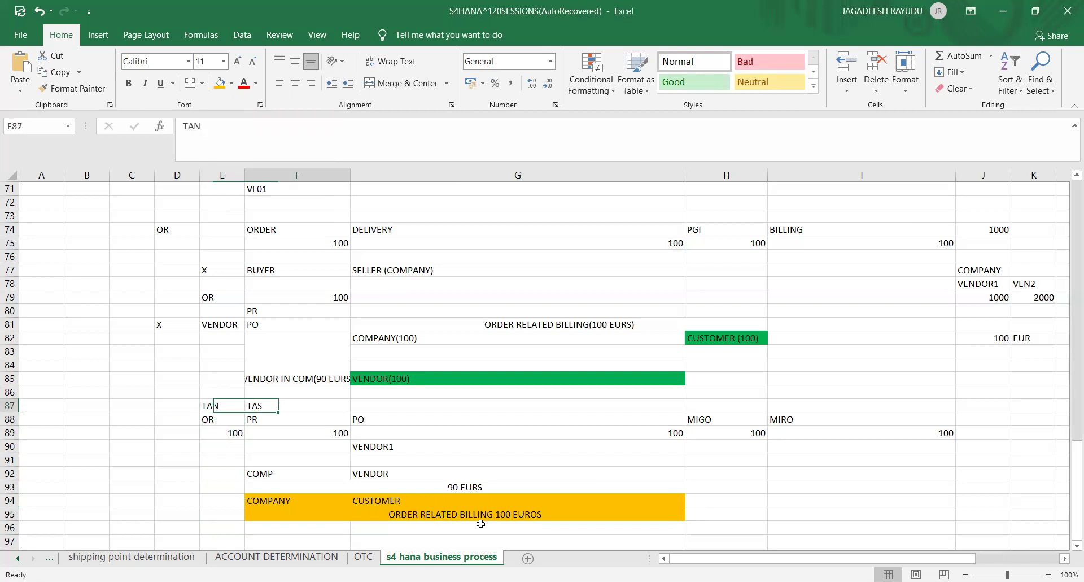
pyautogui.press('Left')
pyautogui.press('Right')
pyautogui.press('Left')
pyautogui.press('Right')
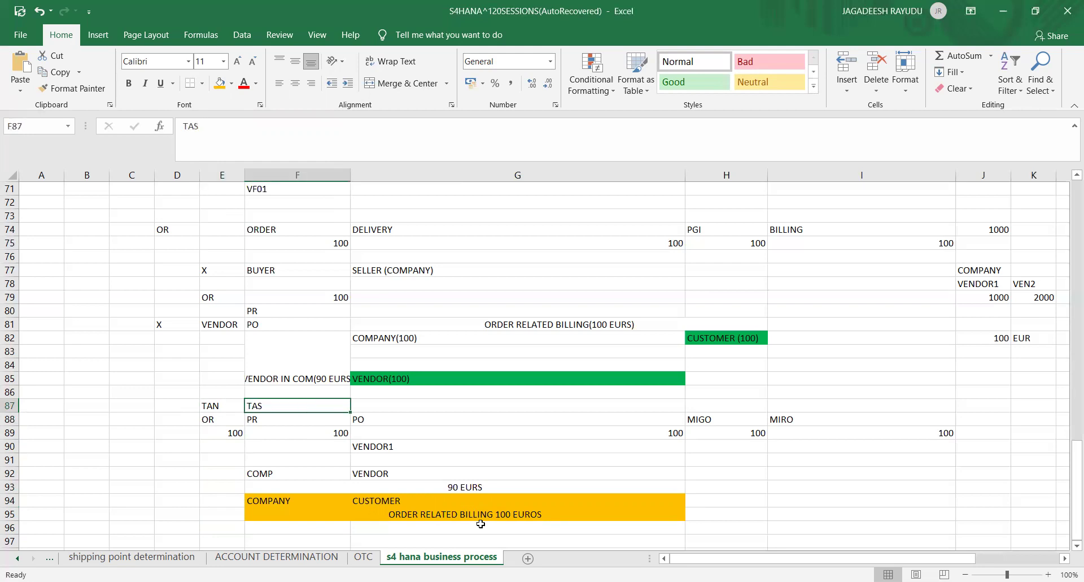
pyautogui.press('Left')
pyautogui.press('Down')
pyautogui.press('Down')
pyautogui.press('Down')
pyautogui.press('Down')
pyautogui.press('Down')
pyautogui.press('Down')
pyautogui.press('Down')
pyautogui.press('Down')
pyautogui.press('Down')
pyautogui.press('Down')
pyautogui.press('Down')
pyautogui.press('Down')
pyautogui.press('Down')
pyautogui.press('Down')
pyautogui.press('Down')
pyautogui.press('Down')
pyautogui.press('Down')
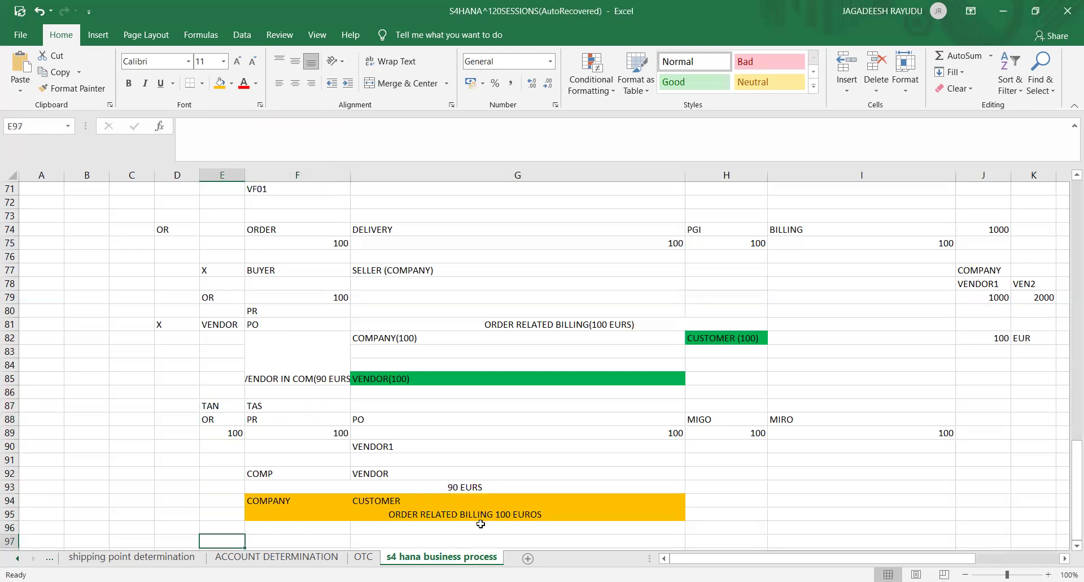
pyautogui.press('Up')
pyautogui.press('Up')
pyautogui.press('Up')
pyautogui.press('Up')
pyautogui.press('Up')
pyautogui.press('Up')
pyautogui.press('Up')
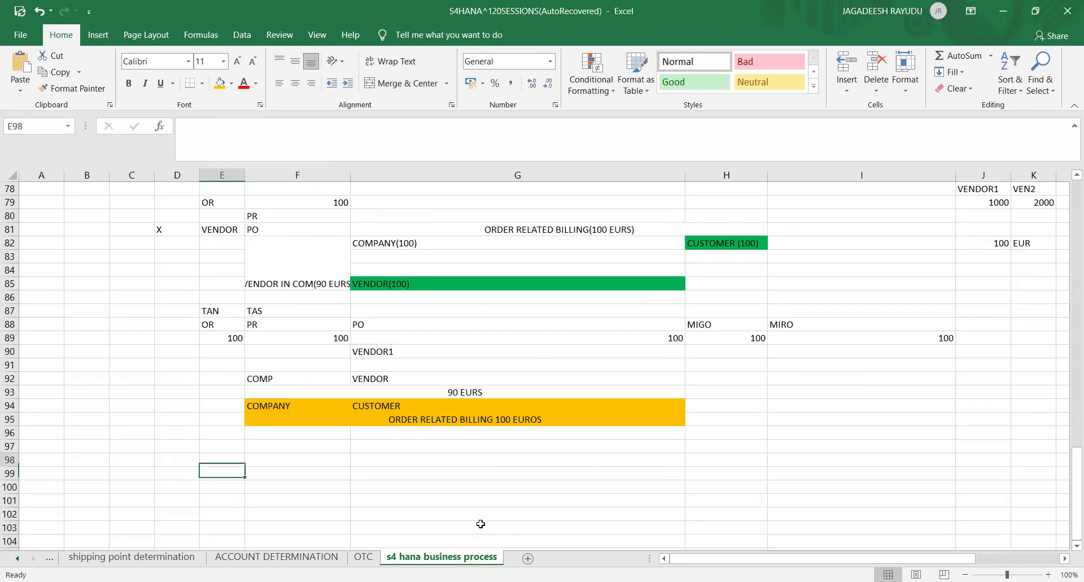
# - Examine the COMP and VENDOR pair in row 92 to compare the two billing parties
pyautogui.press('Up')
pyautogui.press('Up')
pyautogui.press('Up')
pyautogui.press('Up')
pyautogui.press('Up')
pyautogui.press('Right')
pyautogui.press('Right')
pyautogui.press('Left')
pyautogui.press('Right')
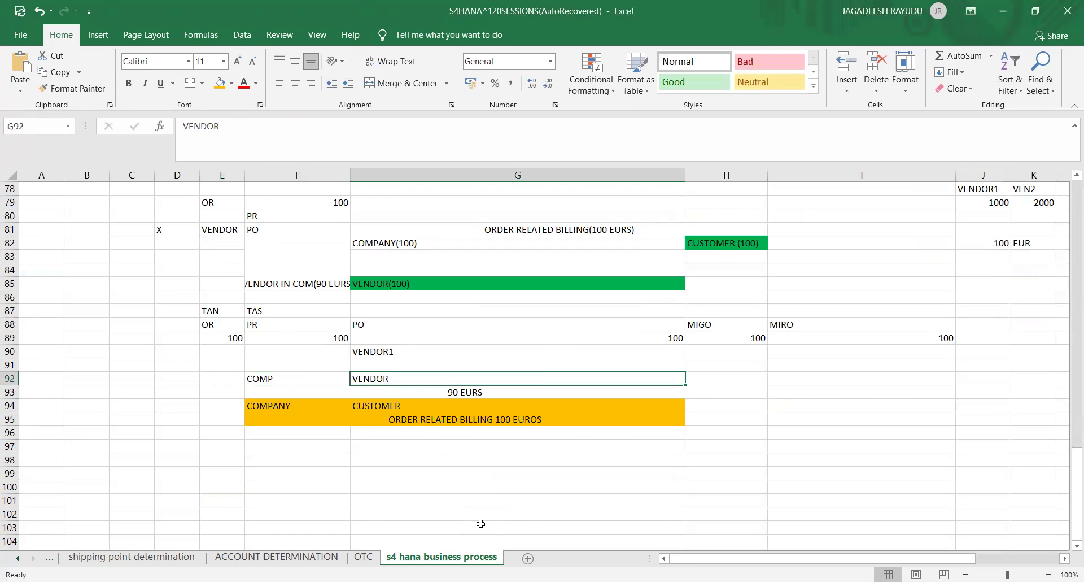
pyautogui.press('Left')
pyautogui.press('Right')
pyautogui.press('Left')
pyautogui.press('Right')
pyautogui.press('Left')
pyautogui.press('Right')
pyautogui.press('Left')
pyautogui.press('Right')
pyautogui.press('Left')
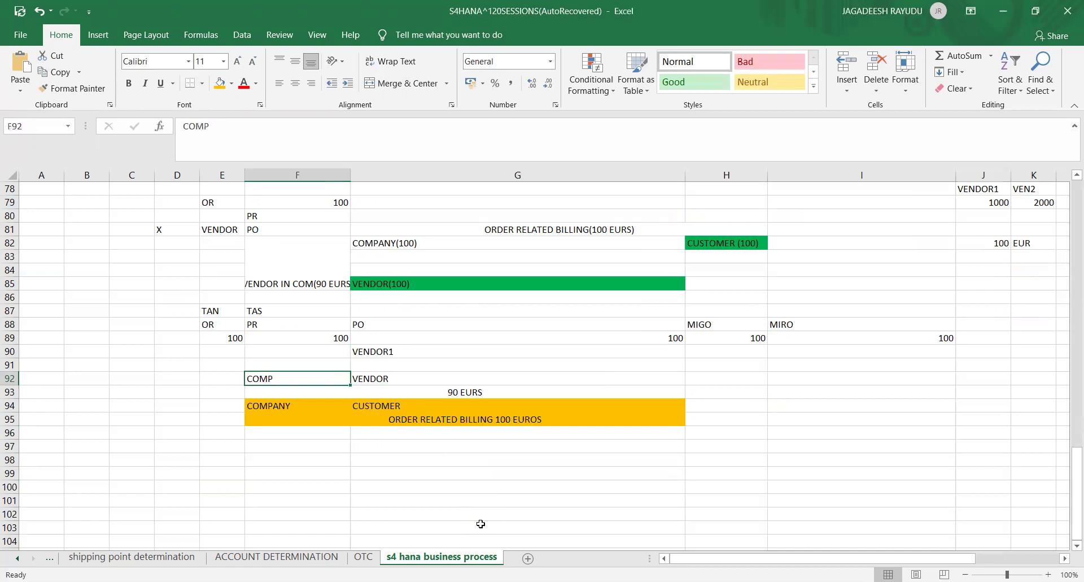
pyautogui.press('Right')
pyautogui.press('Left')
pyautogui.press('Right')
pyautogui.press('Down')
pyautogui.press('Down')
pyautogui.press('Down')
pyautogui.press('Down')
pyautogui.press('Down')
pyautogui.press('Down')
pyautogui.press('Down')
pyautogui.press('Left')
# - Set the quantities under PO, MIGO and MIRO in cells G89, H89 and I89 to 75
pyautogui.press('Up')
pyautogui.press('Up')
pyautogui.press('Up')
pyautogui.press('Up')
pyautogui.press('Up')
pyautogui.press('Up')
pyautogui.press('Up')
pyautogui.press('Up')
pyautogui.press('Up')
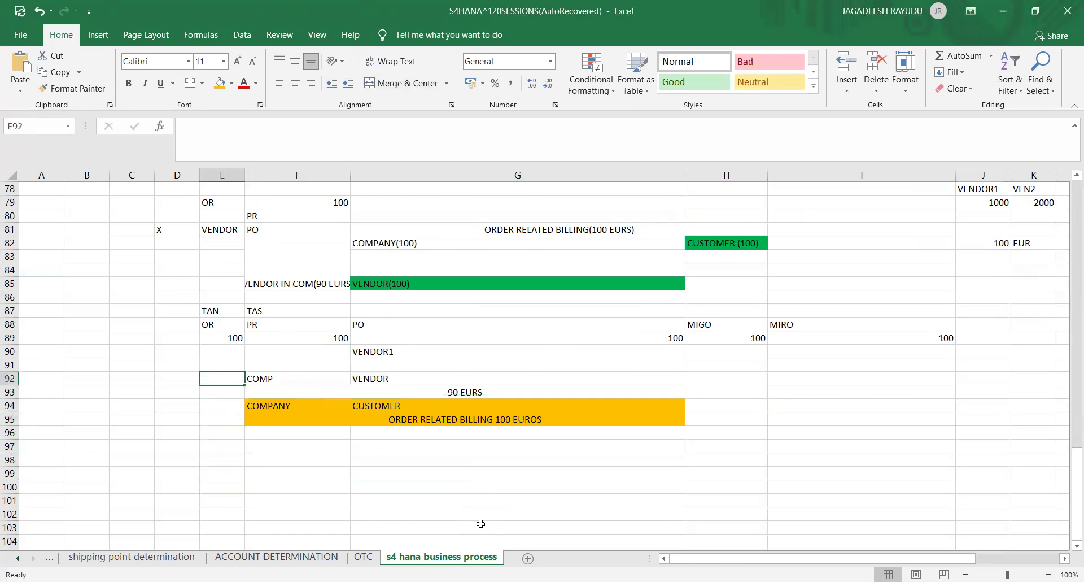
pyautogui.press('Up')
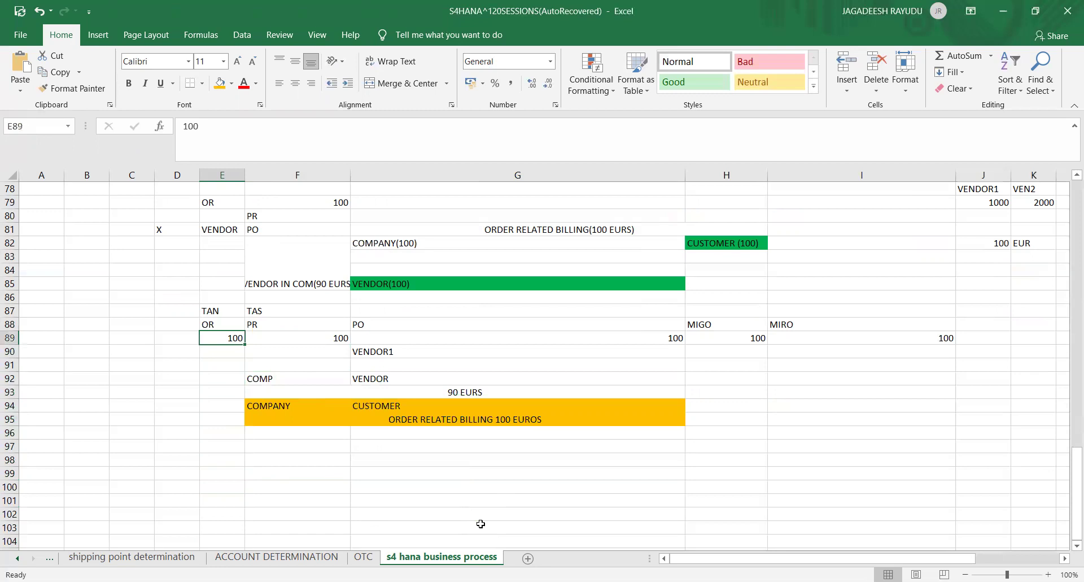
pyautogui.press('Right')
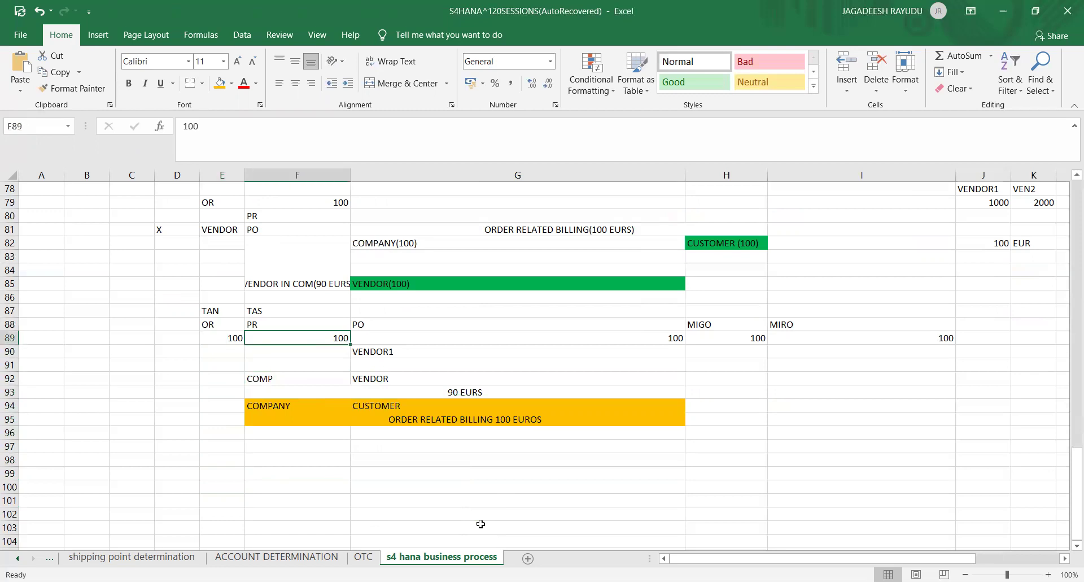
pyautogui.press('Right')
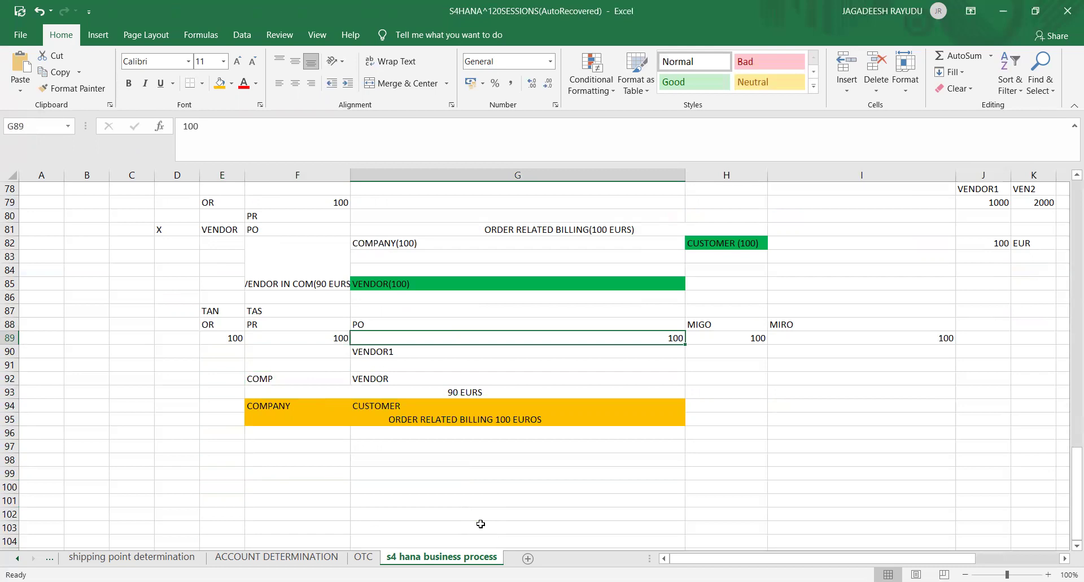
pyautogui.write('75')
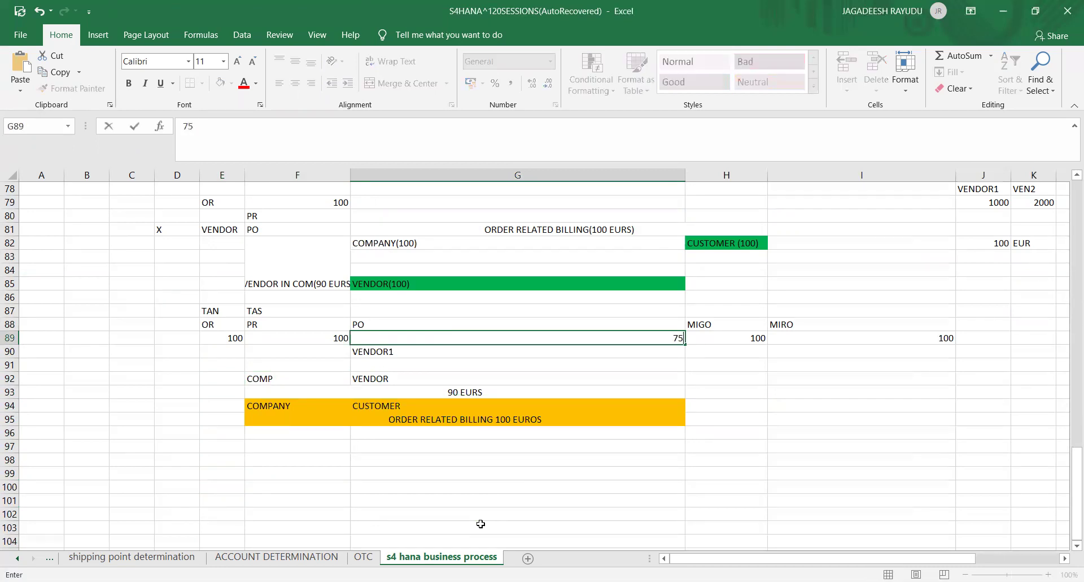
pyautogui.press('Right')
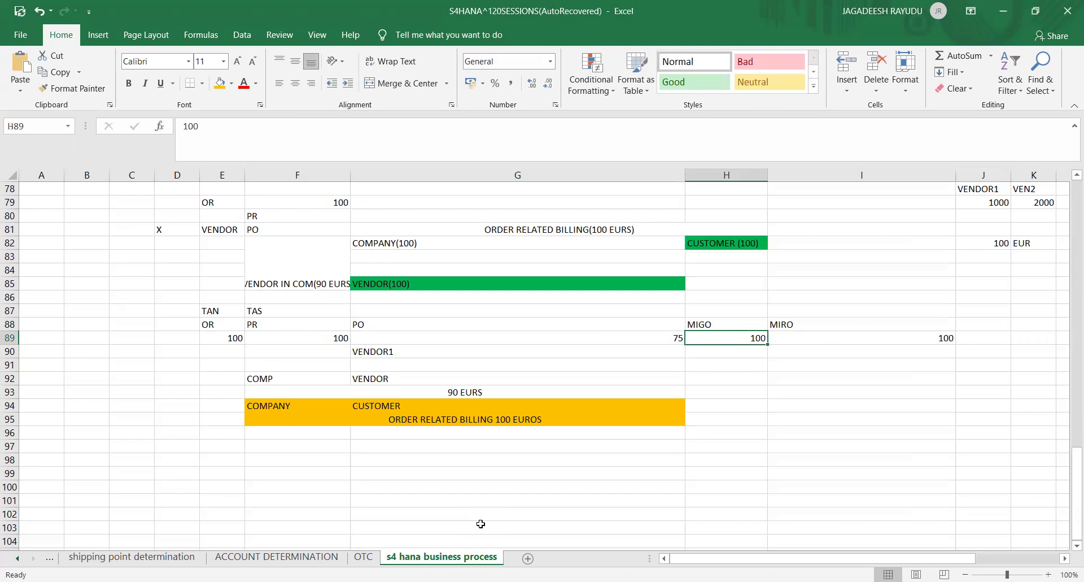
pyautogui.write('75')
pyautogui.press('Right')
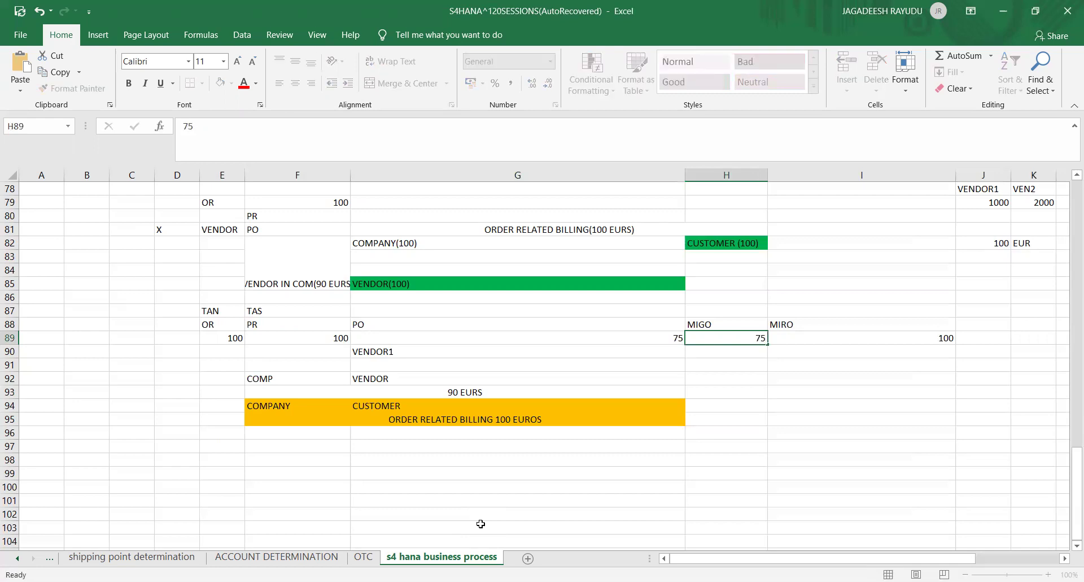
pyautogui.write('75')
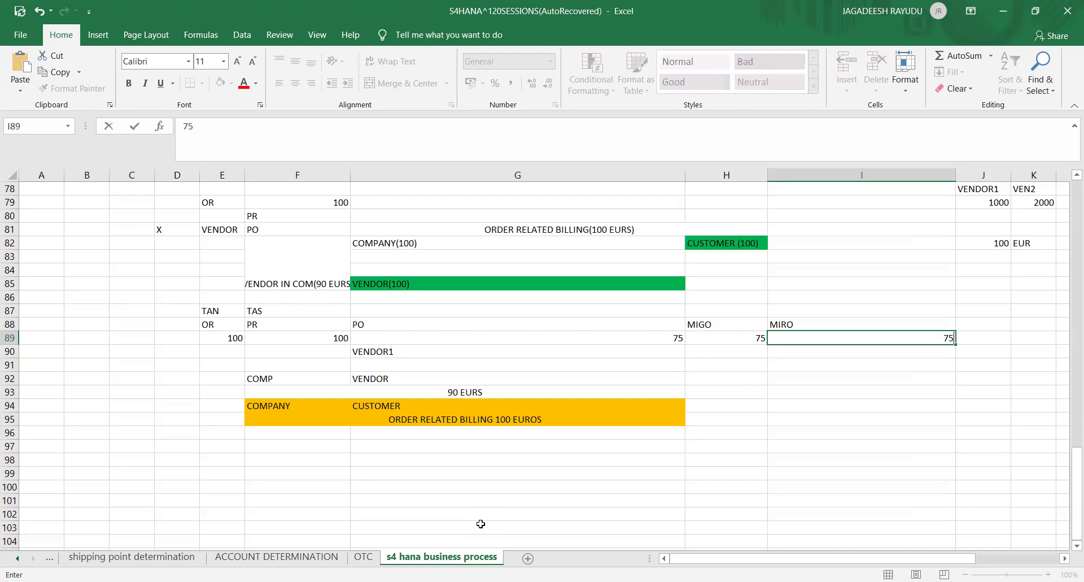
pyautogui.press('Left')
# - Compare the PR, PO, MIGO and MIRO quantities in row 89 with the vendor billing rows below
pyautogui.press('Right')
pyautogui.press('Left')
pyautogui.press('Right')
pyautogui.press('Left')
pyautogui.press('Right')
pyautogui.press('Left')
pyautogui.press('Left')
pyautogui.press('Left')
pyautogui.press('Down')
pyautogui.press('Down')
pyautogui.press('Down')
pyautogui.press('Down')
pyautogui.press('Down')
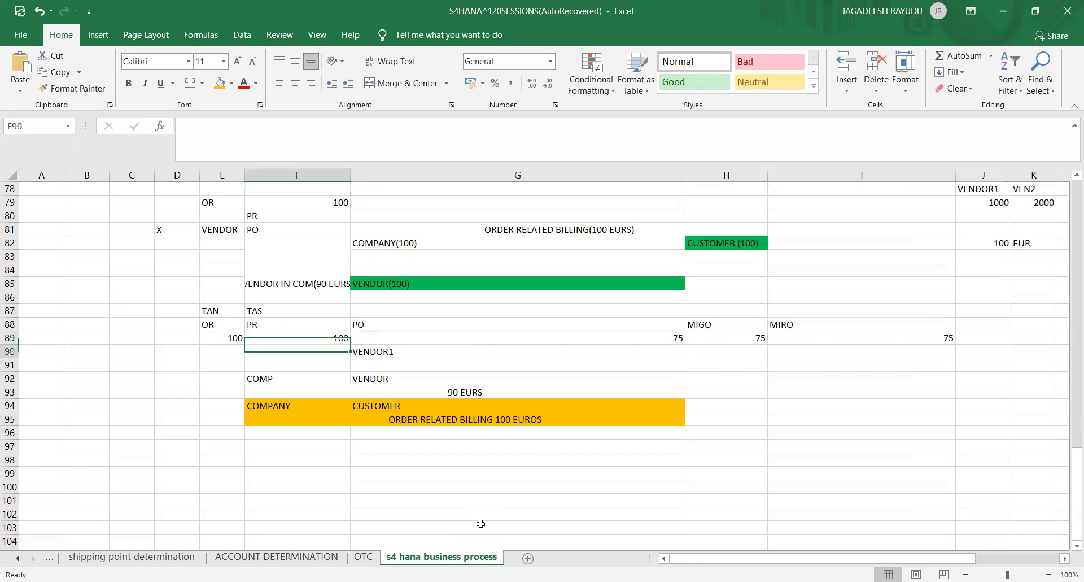
pyautogui.press('Up')
pyautogui.press('Up')
pyautogui.press('Up')
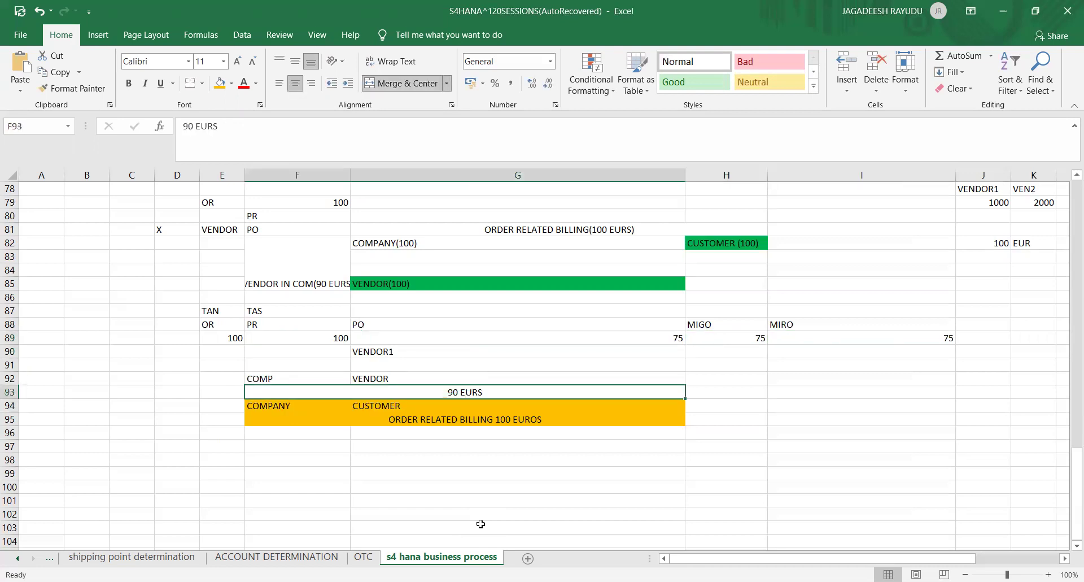
pyautogui.press('Up')
pyautogui.press('Up')
pyautogui.press('Right')
pyautogui.press('Right')
pyautogui.press('Right')
pyautogui.press('Left')
pyautogui.press('Left')
pyautogui.press('Right')
pyautogui.press('Right')
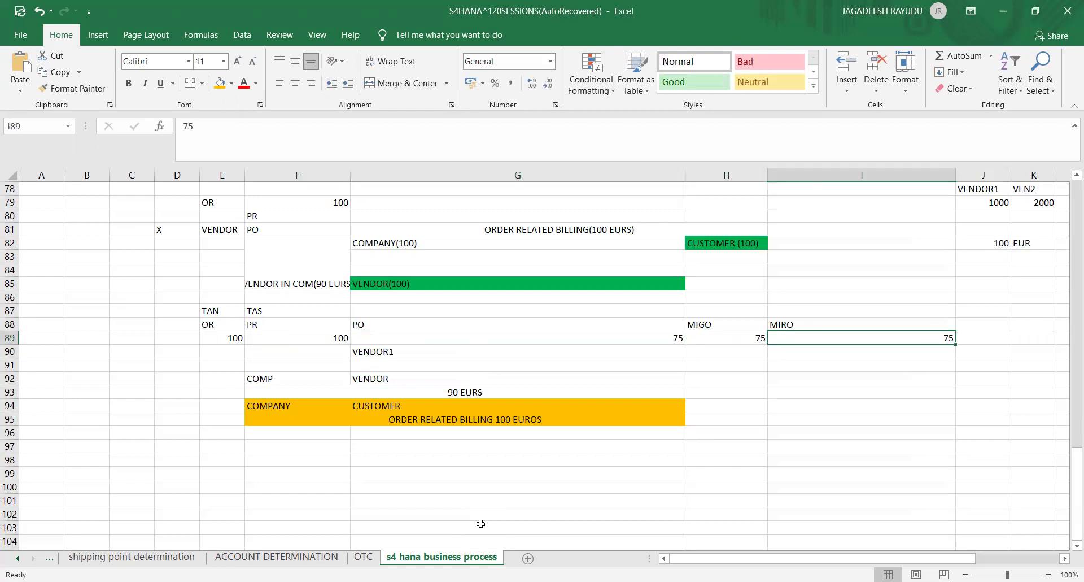
pyautogui.press('Left')
pyautogui.press('Left')
pyautogui.press('Left')
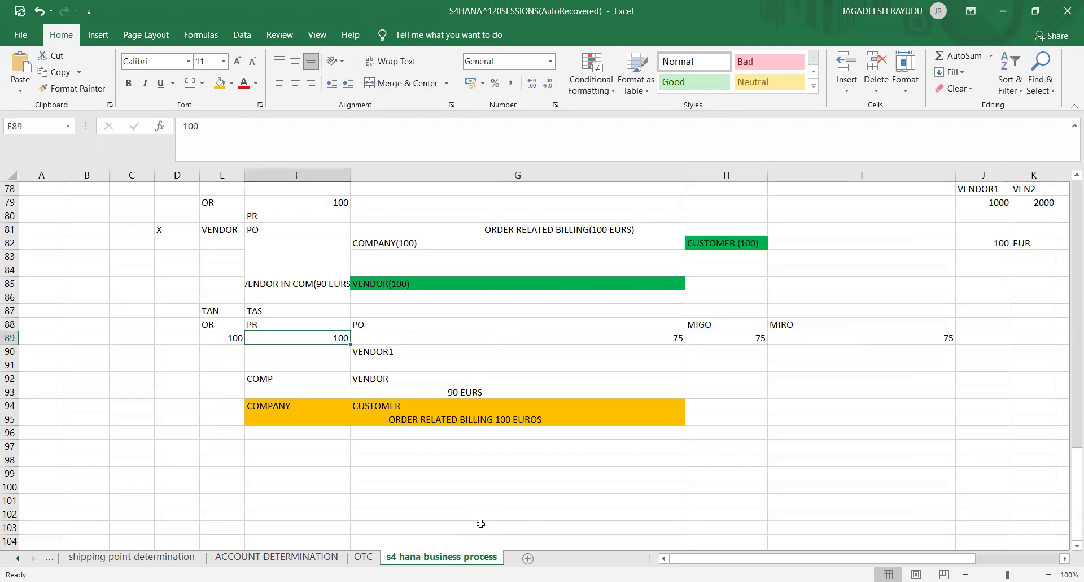
# - Examine the order related billing between COMPANY and CUSTOMER in rows 94 and 95
pyautogui.press('Down')
pyautogui.press('Down')
pyautogui.press('Down')
pyautogui.press('Down')
pyautogui.press('Down')
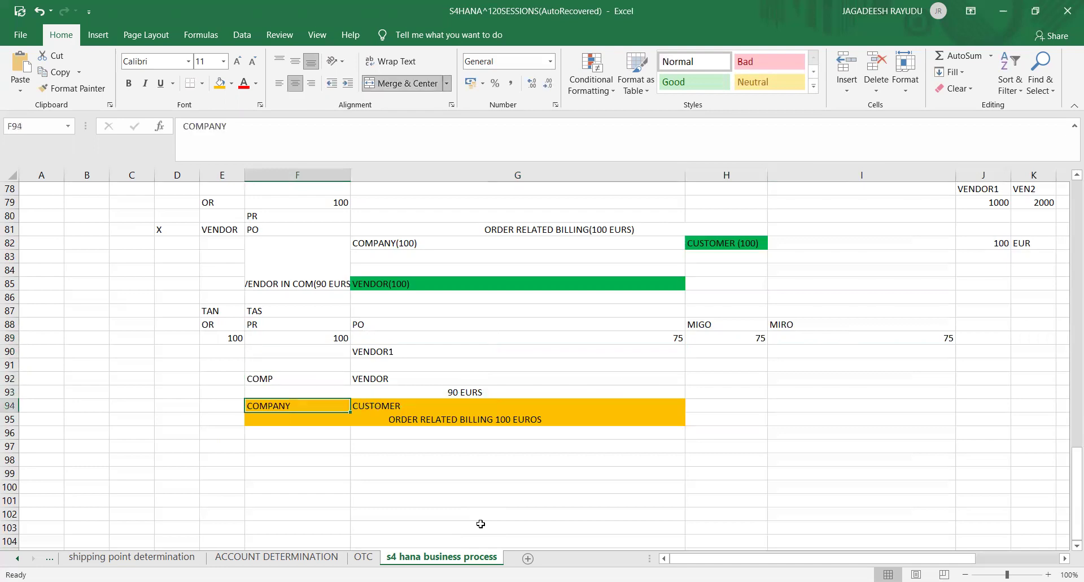
pyautogui.press('Right')
pyautogui.press('Down')
pyautogui.press('Up')
pyautogui.press('Down')
pyautogui.press('Up')
# - Check the PO, MIGO and MIRO quantities in row 89 once more
pyautogui.press('Up')
pyautogui.press('Up')
pyautogui.press('Up')
pyautogui.press('Up')
pyautogui.press('Up')
pyautogui.press('Right')
pyautogui.press('Left')
pyautogui.press('Right')
pyautogui.press('Right')
pyautogui.press('Left')
pyautogui.press('Left')
pyautogui.press('Right')
pyautogui.press('Right')
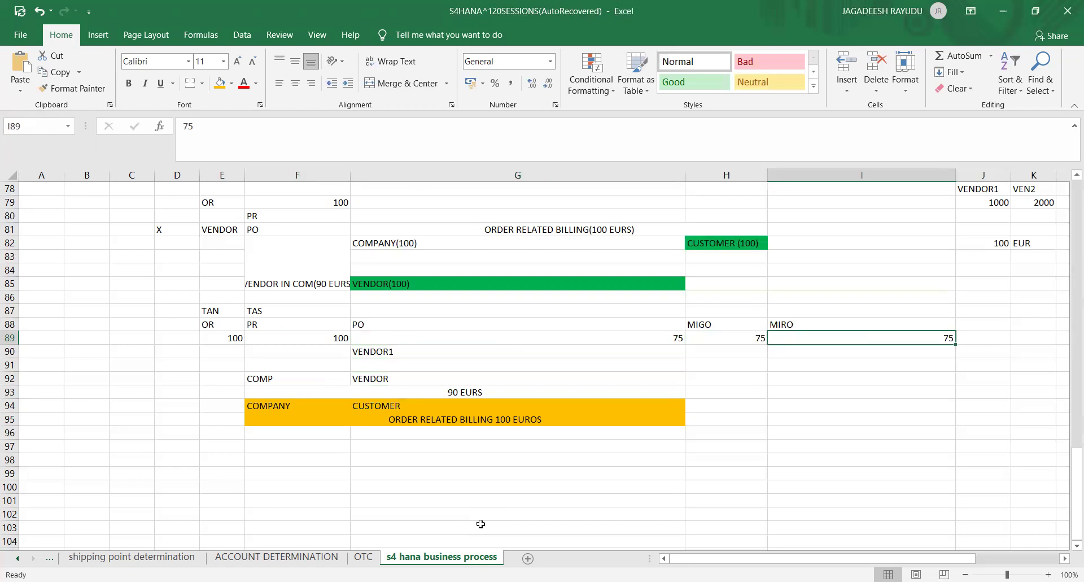
# - Enter F in cell G87, beside the TAS item category of the third party flow
pyautogui.press('Left')
pyautogui.press('Left')
pyautogui.press('Left')
pyautogui.press('Up')
pyautogui.press('Up')
pyautogui.press('Right')
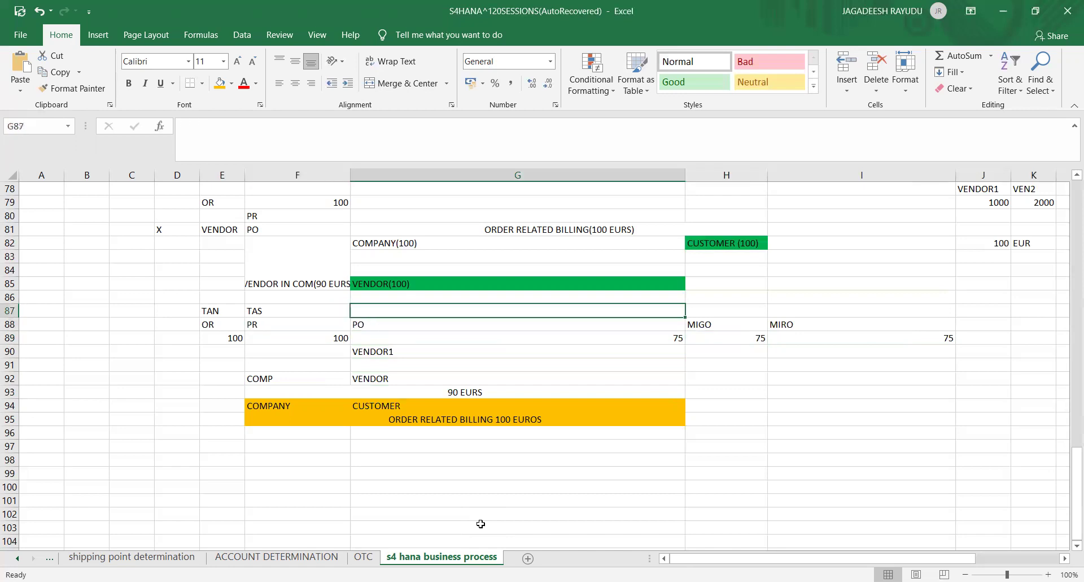
pyautogui.write('F')
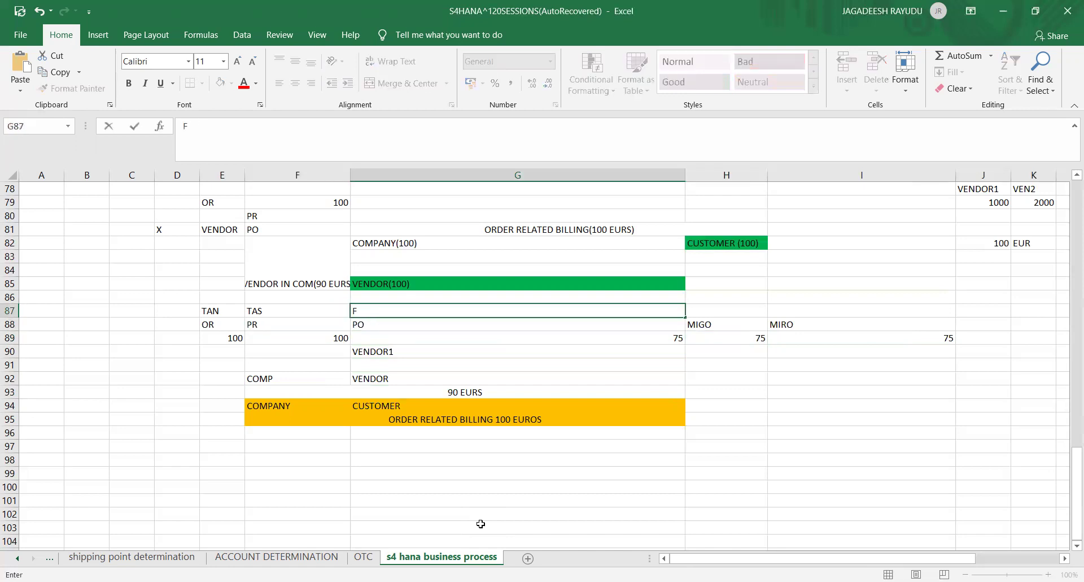
pyautogui.press('Right')
# - Enter B in cell E86, directly above the TAN item category
pyautogui.press('Left')
pyautogui.press('Left')
pyautogui.press('Left')
pyautogui.press('Left')
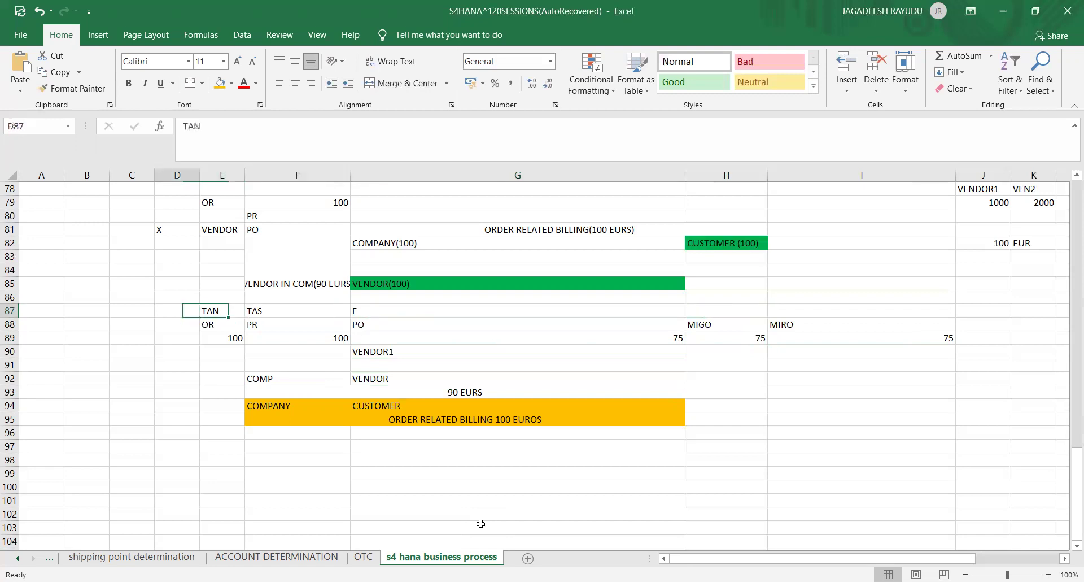
pyautogui.press('Up')
pyautogui.press('Right')
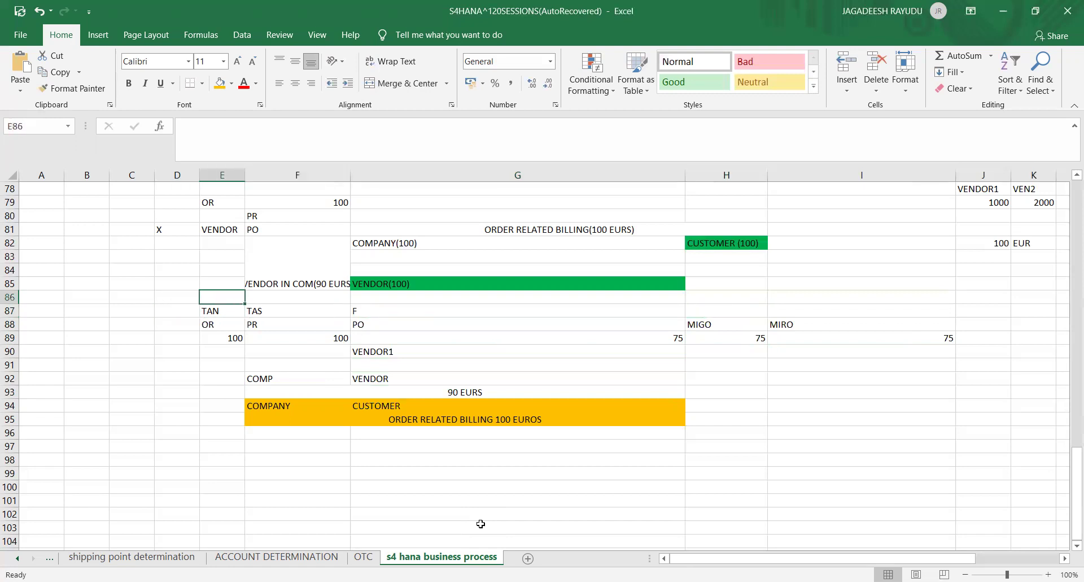
pyautogui.write('B')
pyautogui.press('Return')
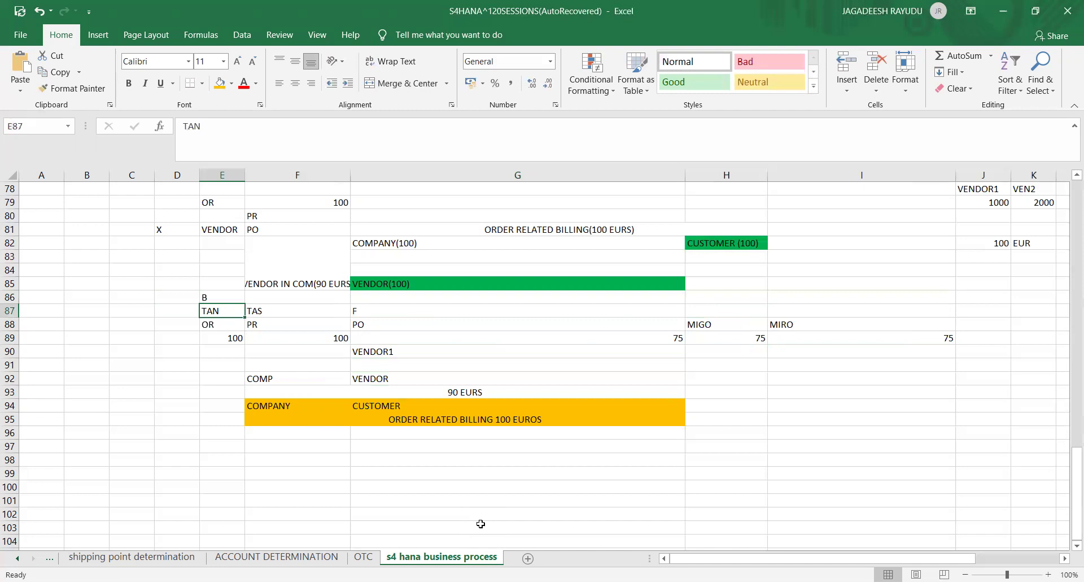
# - Review the MIGO and MIRO stages and their quantities in rows 88 and 89
pyautogui.press('Up')
pyautogui.press('Right')
pyautogui.press('Right')
pyautogui.press('Down')
pyautogui.press('Right')
pyautogui.press('Right')
pyautogui.press('Left')
pyautogui.press('Down')
pyautogui.press('Down')
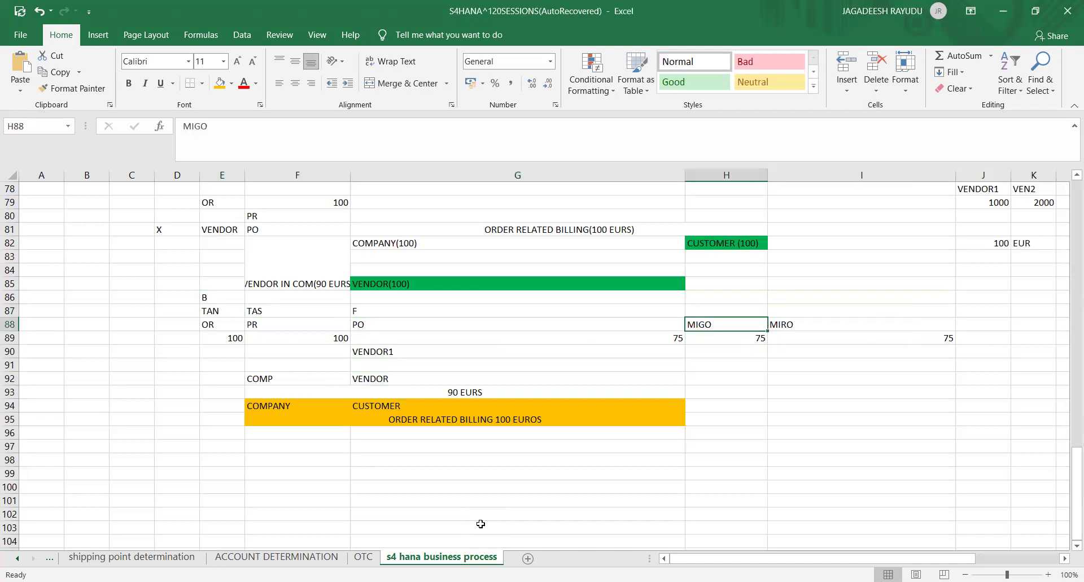
pyautogui.press('Right')
pyautogui.press('Up')
pyautogui.press('Down')
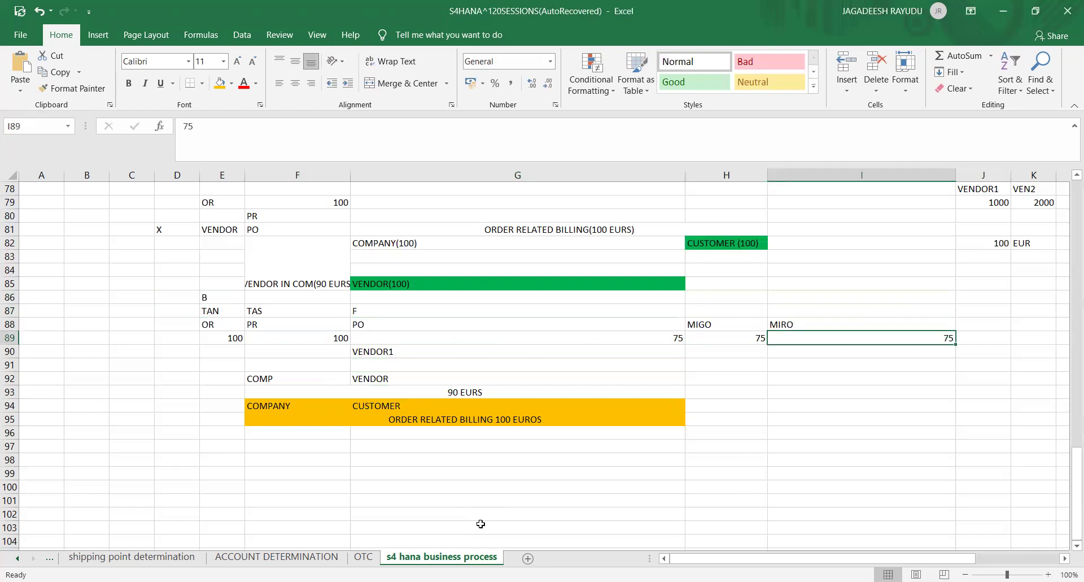
pyautogui.press('Up')
pyautogui.press('Down')
pyautogui.press('Down')
pyautogui.press('Left')
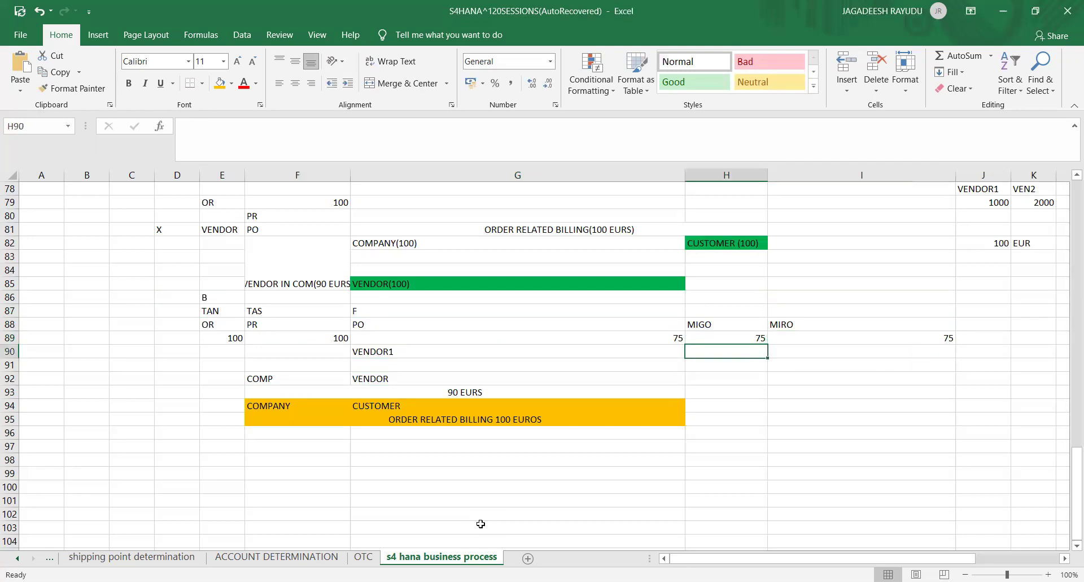
# - Examine the COMPANY and CUSTOMER billing pair in row 94
pyautogui.press('Left')
pyautogui.press('Left')
pyautogui.press('Down')
pyautogui.press('Down')
pyautogui.press('Down')
pyautogui.press('Down')
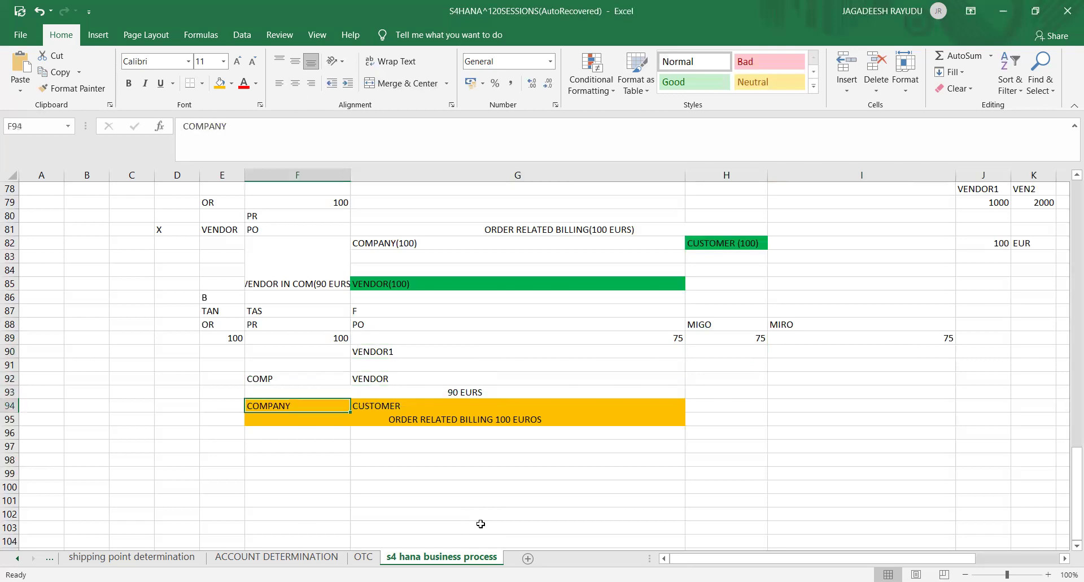
pyautogui.press('Right')
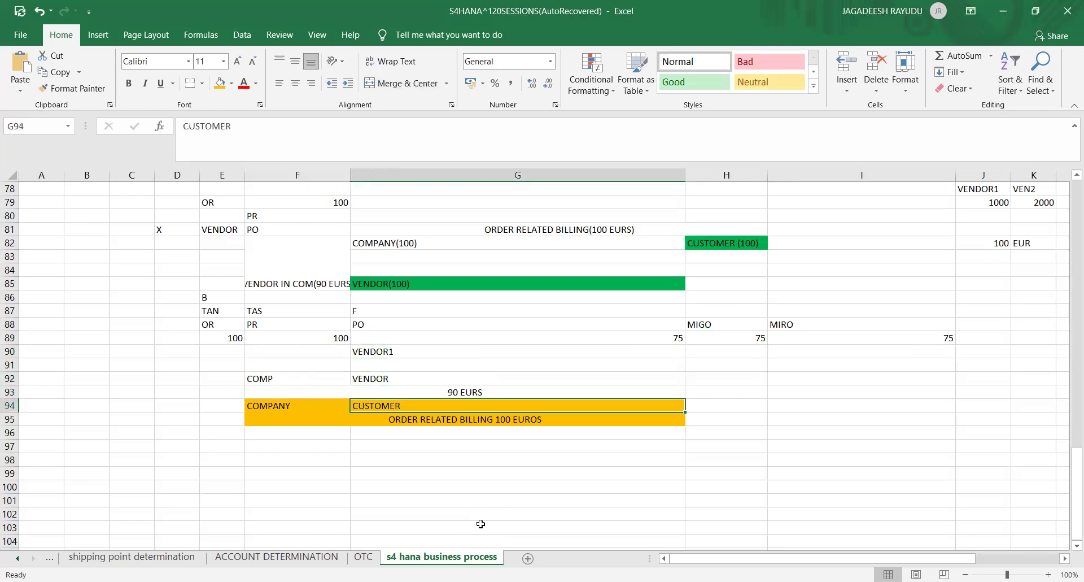
# - Start a transaction code list in row 98 with VA01 in column E and CREATE SALES ORDER in column F
pyautogui.press('Down')
pyautogui.press('Down')
pyautogui.press('Down')
pyautogui.press('Left')
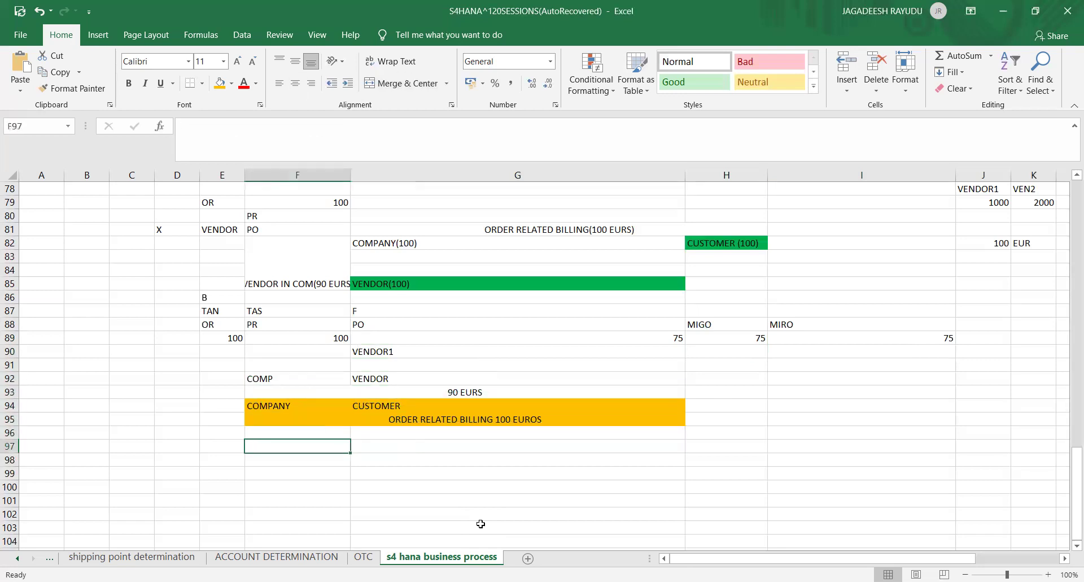
pyautogui.press('Left')
pyautogui.press('Down')
pyautogui.press('Right')
pyautogui.press('Left')
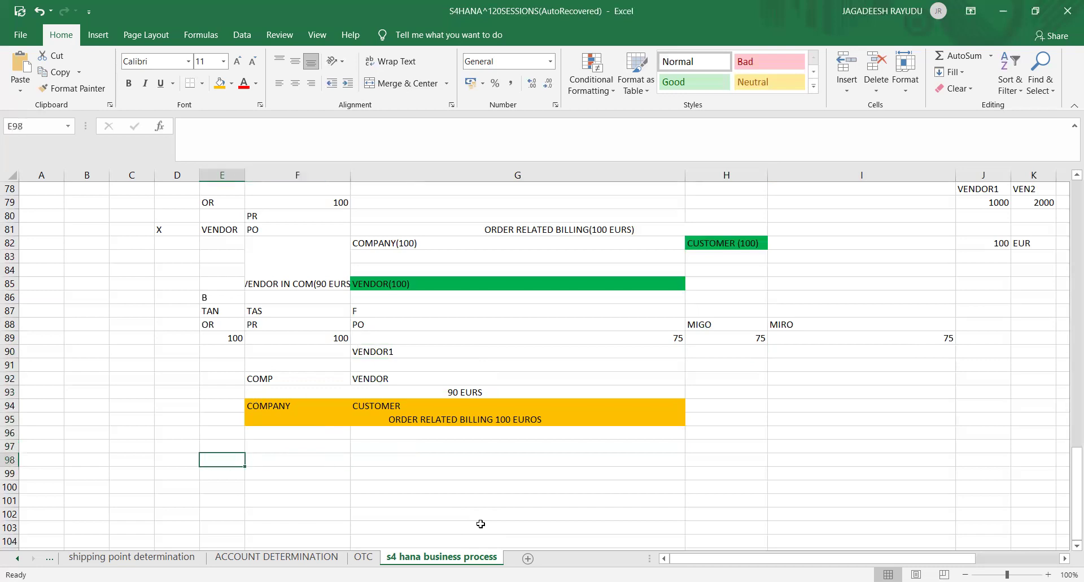
pyautogui.write('M')
pyautogui.press('BackSpace')
pyautogui.write('VA01')
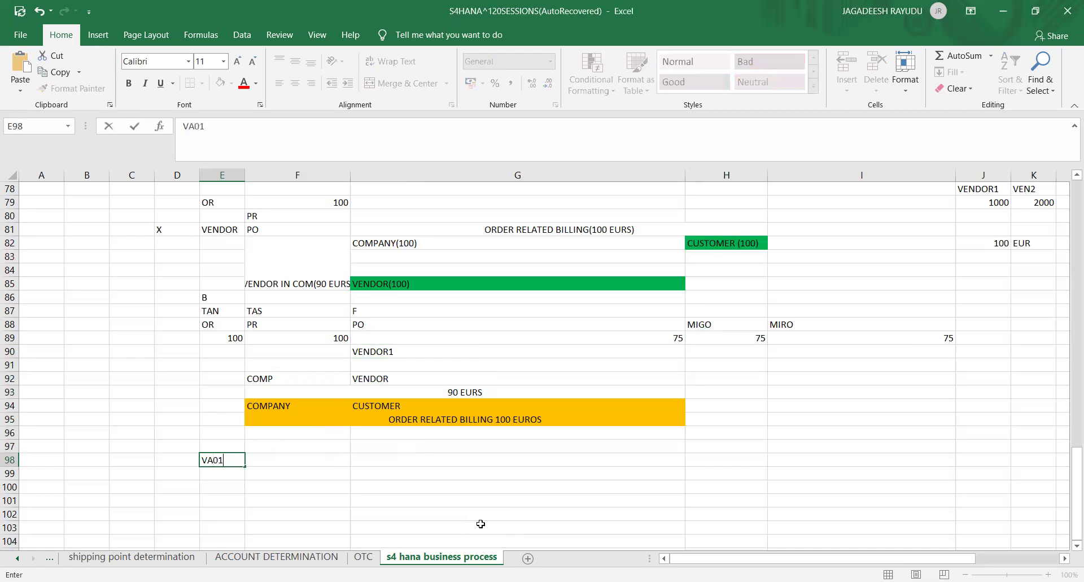
pyautogui.press('Tab')
pyautogui.write('CR')
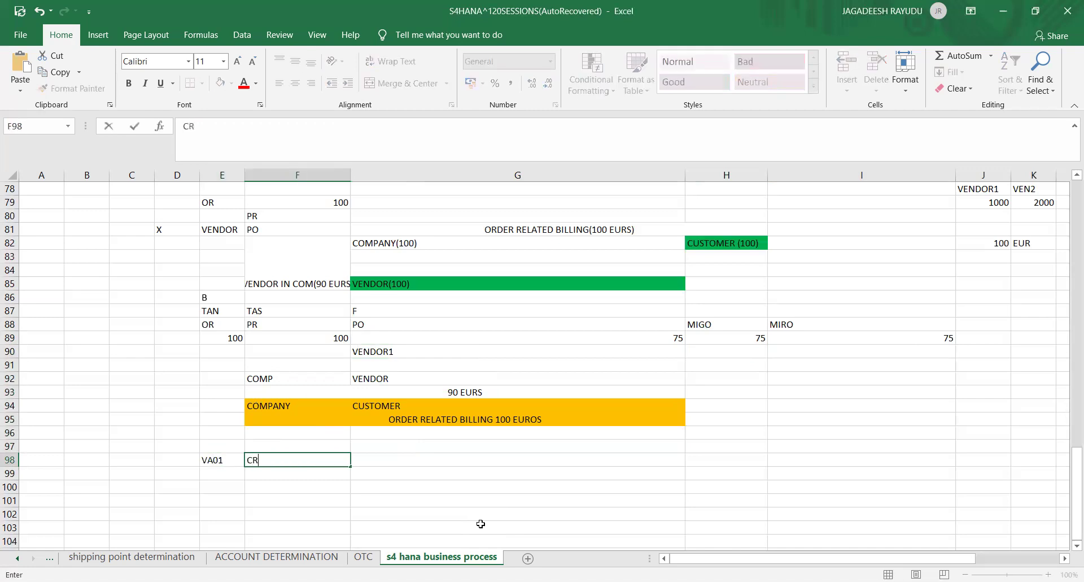
pyautogui.write('EATE SALES')
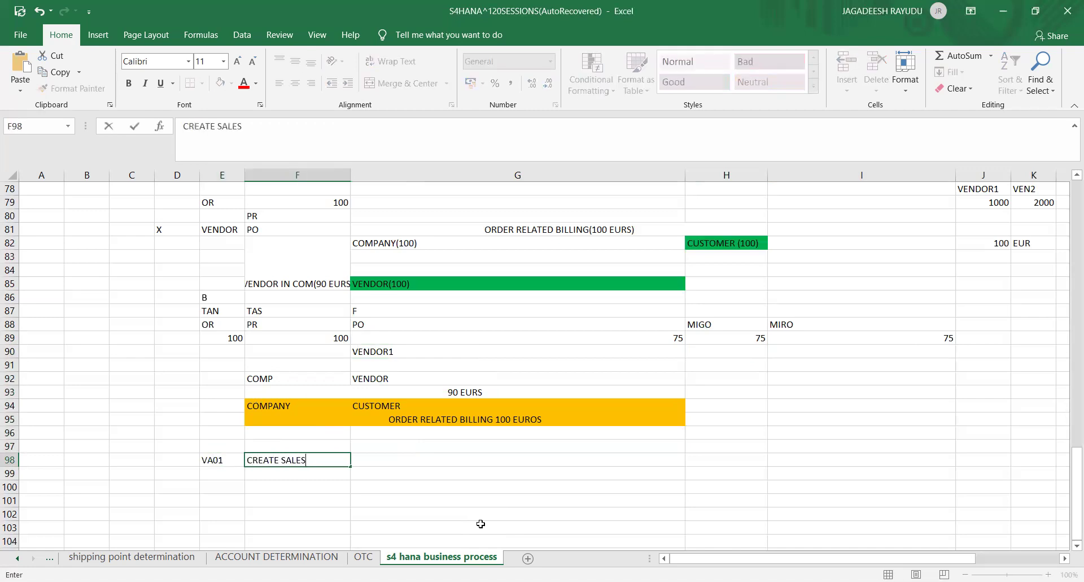
pyautogui.write(' ORDER')
pyautogui.press('Return')
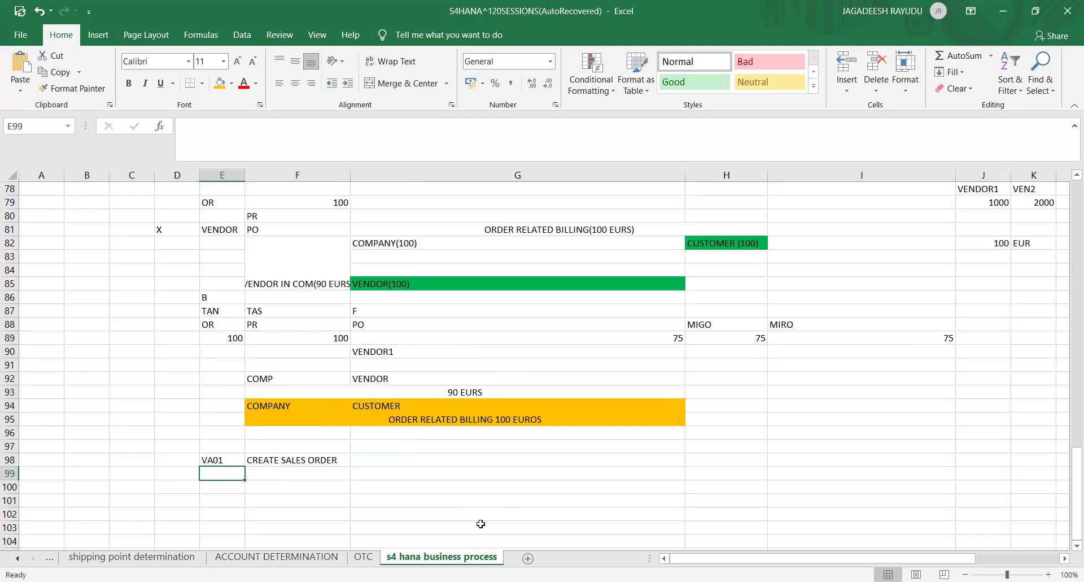
# - Add the transaction code ME57 with the description PR TO PO in row 99
pyautogui.write('ME57')
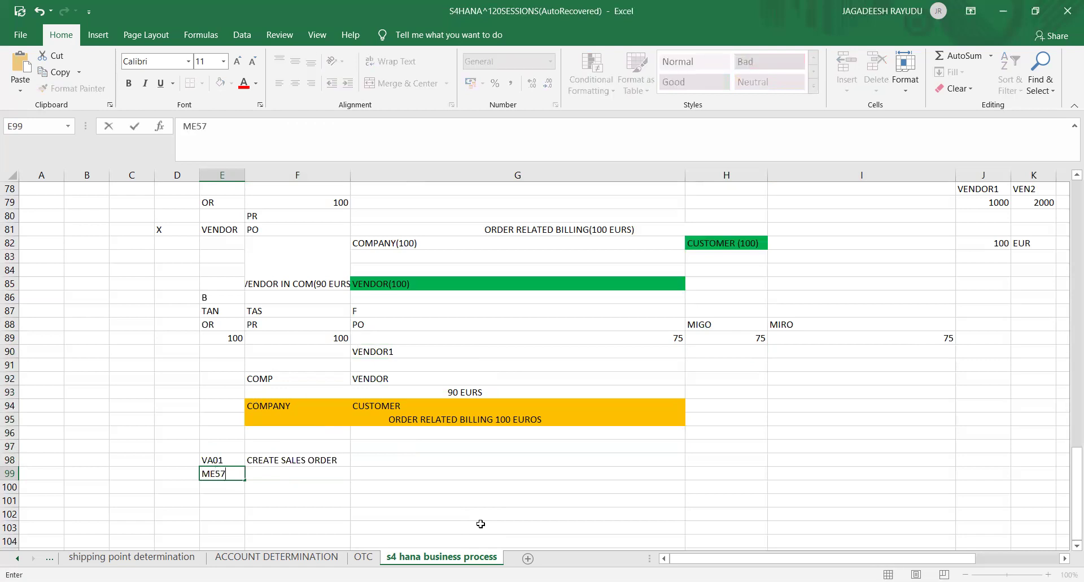
pyautogui.press('Tab')
pyautogui.write('PR')
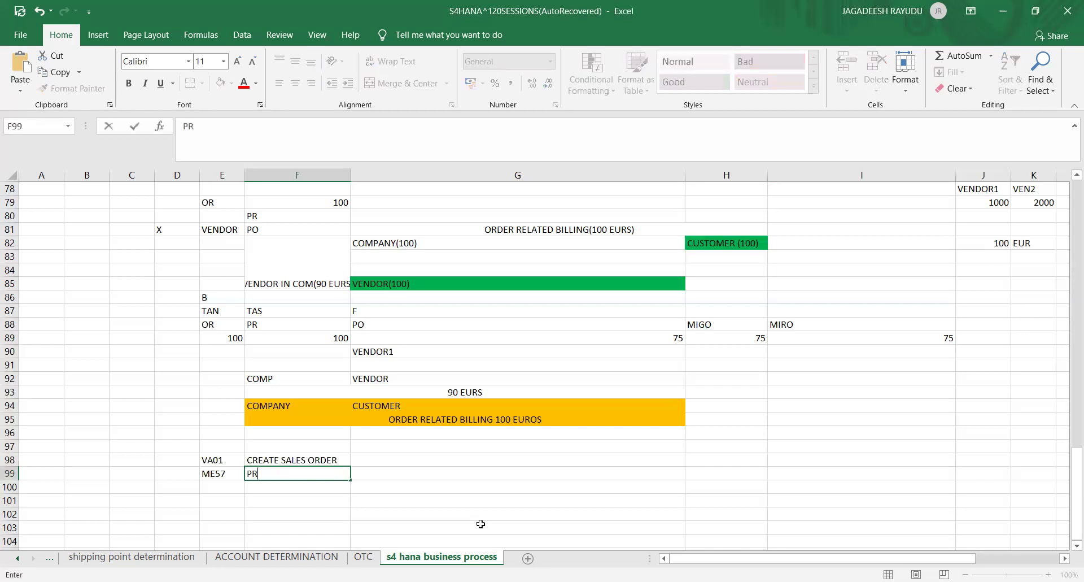
pyautogui.write(' TO PO')
pyautogui.press('Return')
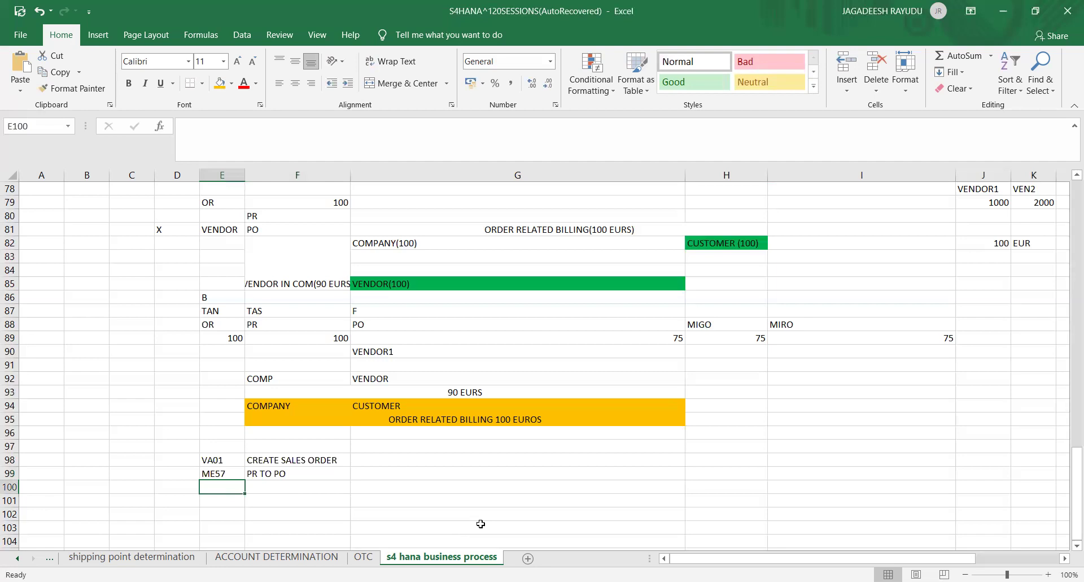
# - Add the transaction code ME21N with the description PO in row 100
pyautogui.press('Up')
pyautogui.press('Down')
pyautogui.write('ME21N')
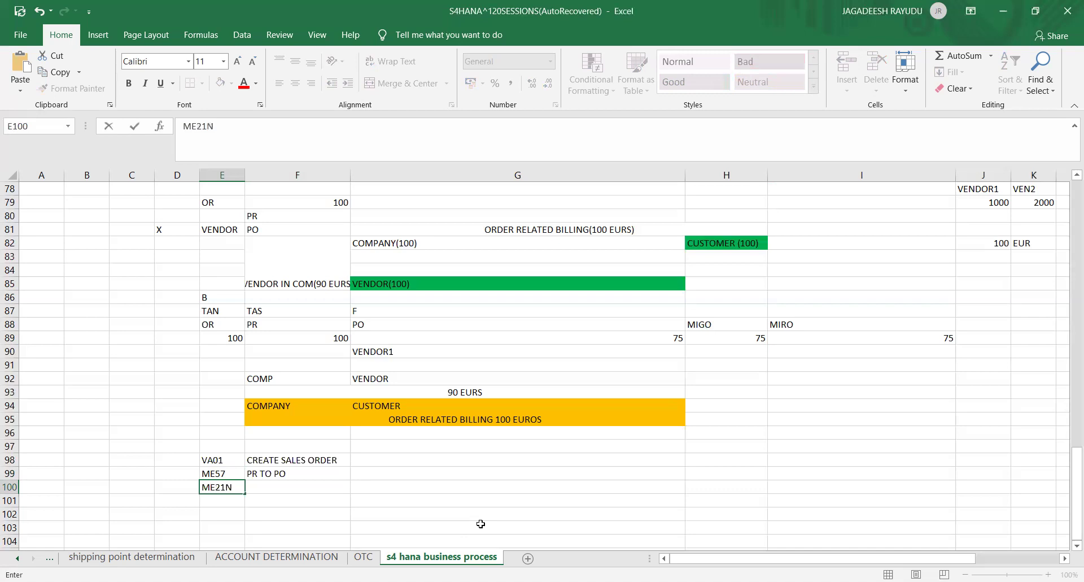
pyautogui.press('Tab')
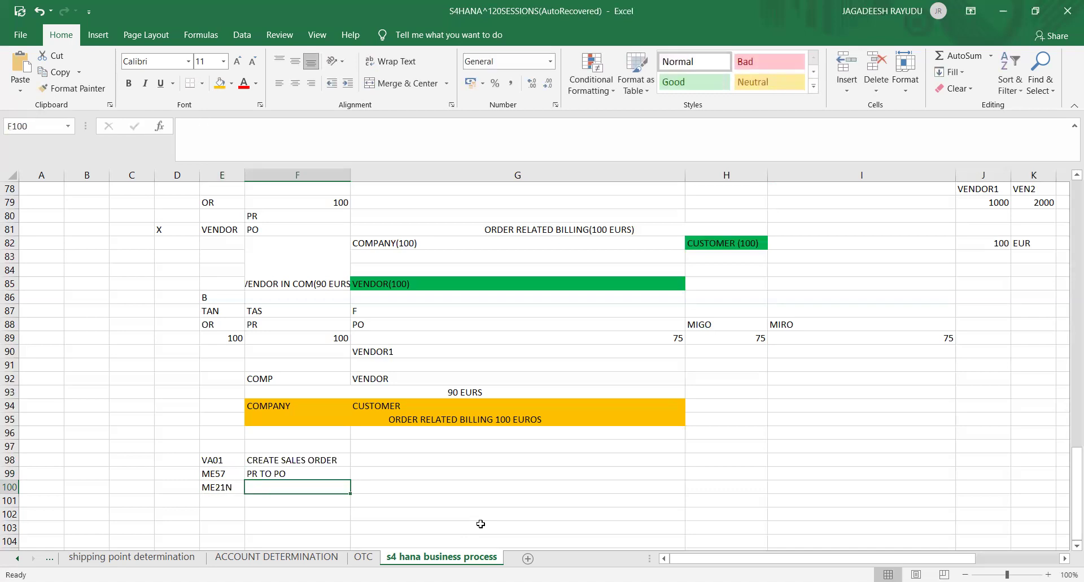
pyautogui.write('PO')
pyautogui.press('Return')
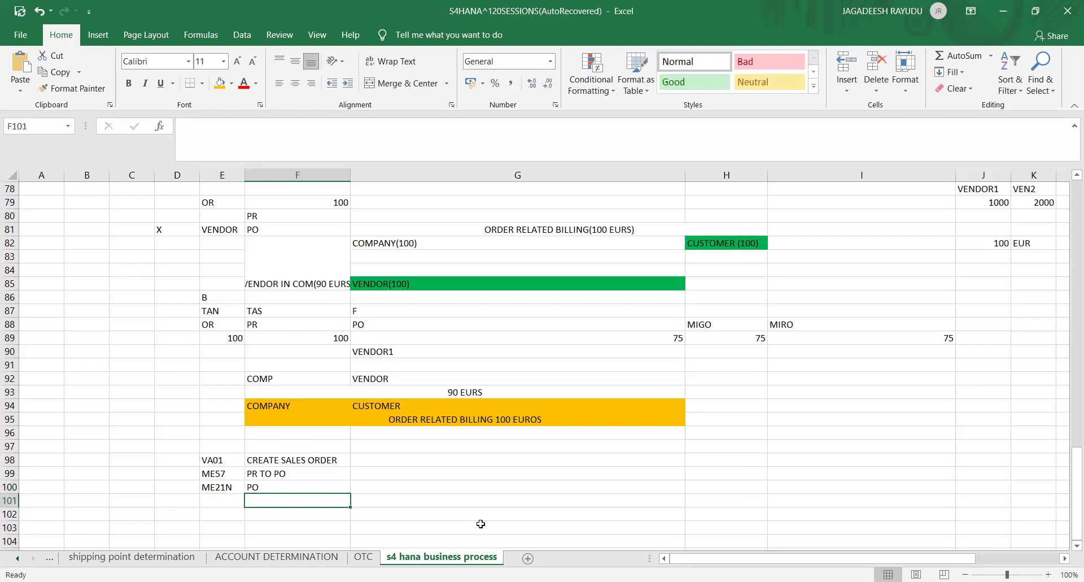
# - Add the transaction code MIGO with the description GR in row 101
pyautogui.press('Left')
pyautogui.press('Up')
pyautogui.press('Down')
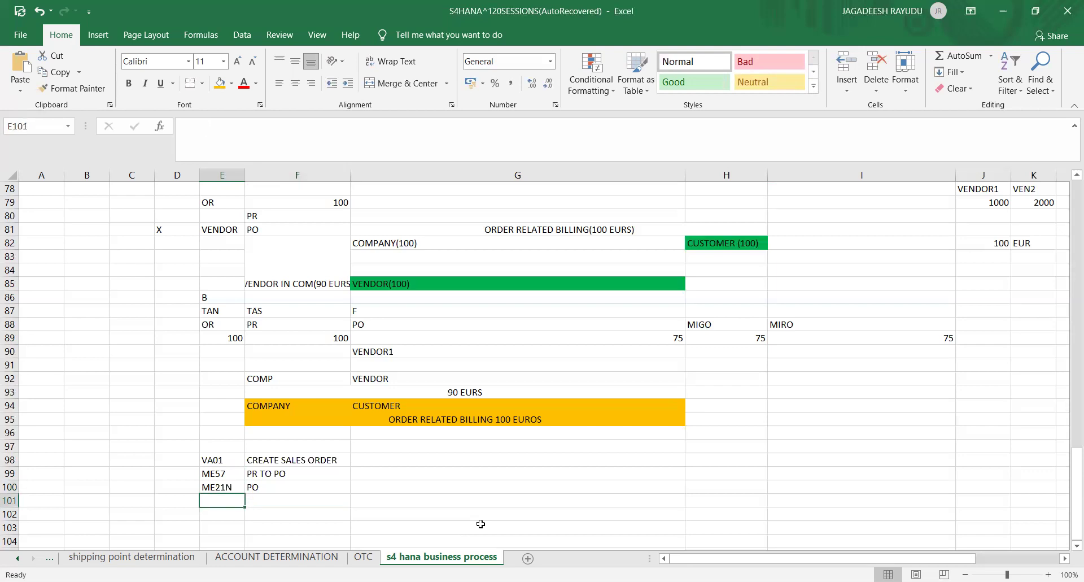
pyautogui.write('MIGO')
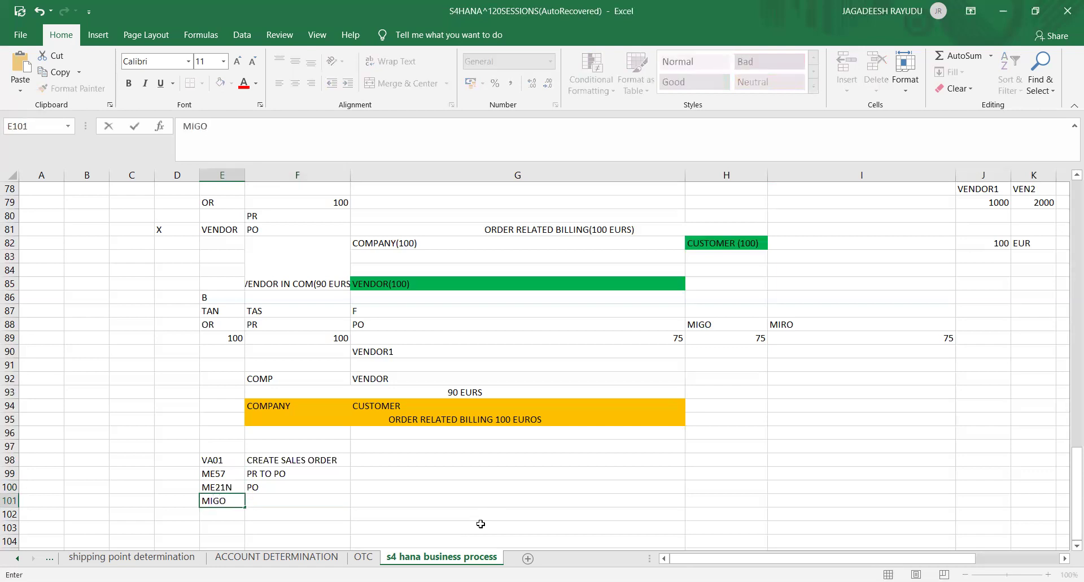
pyautogui.press('Tab')
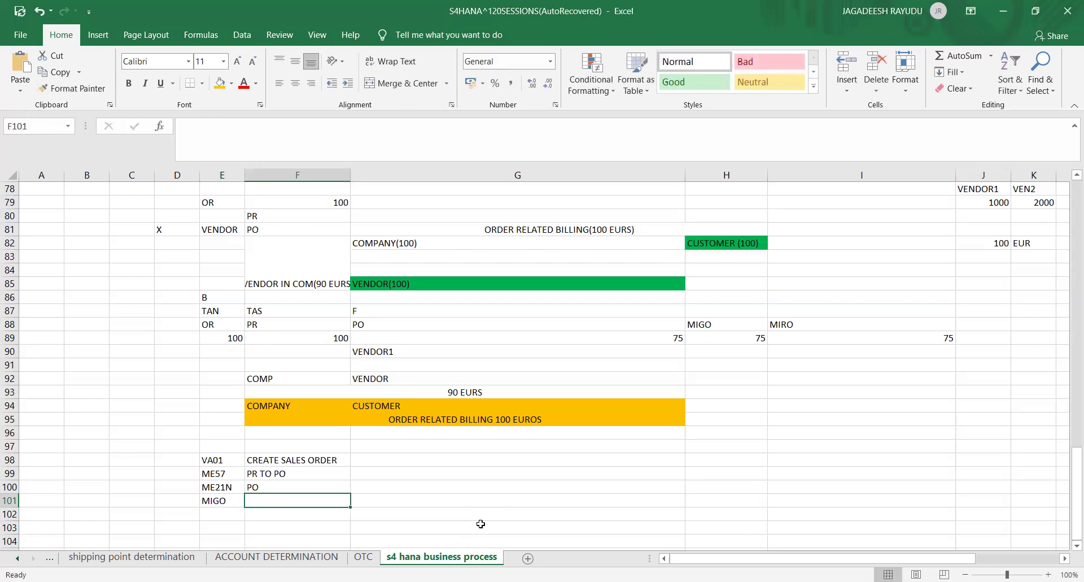
pyautogui.write('GR')
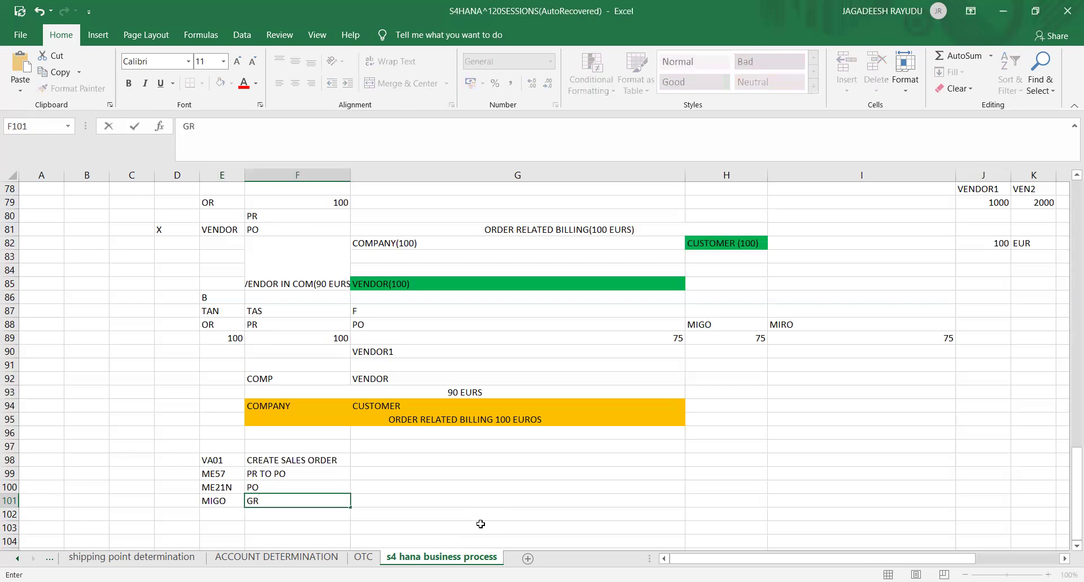
pyautogui.press('Return')
# - Add the transaction code MIRO with the description INCOMING INV in row 102
pyautogui.write('MIRO')
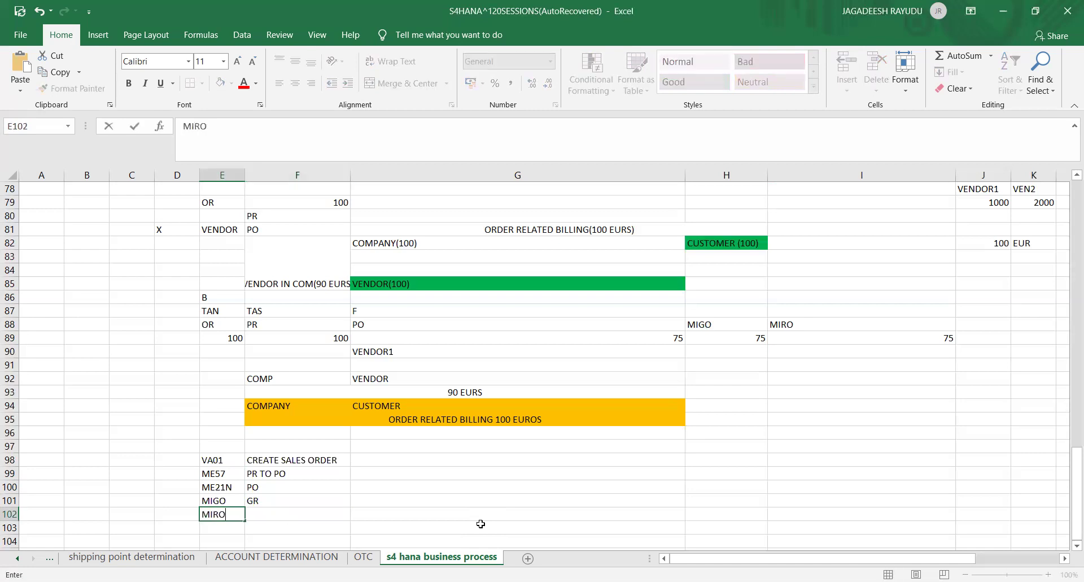
pyautogui.press('Tab')
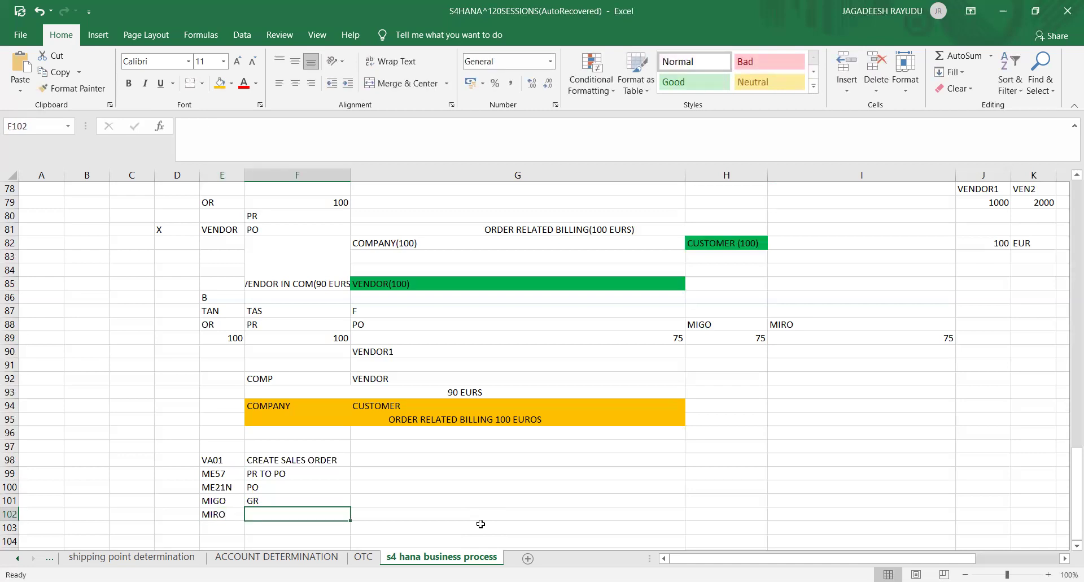
pyautogui.write('INVOMI')
pyautogui.press('BackSpace')
pyautogui.press('BackSpace')
pyautogui.press('BackSpace')
pyautogui.press('BackSpace')
pyautogui.write('COMING INV')
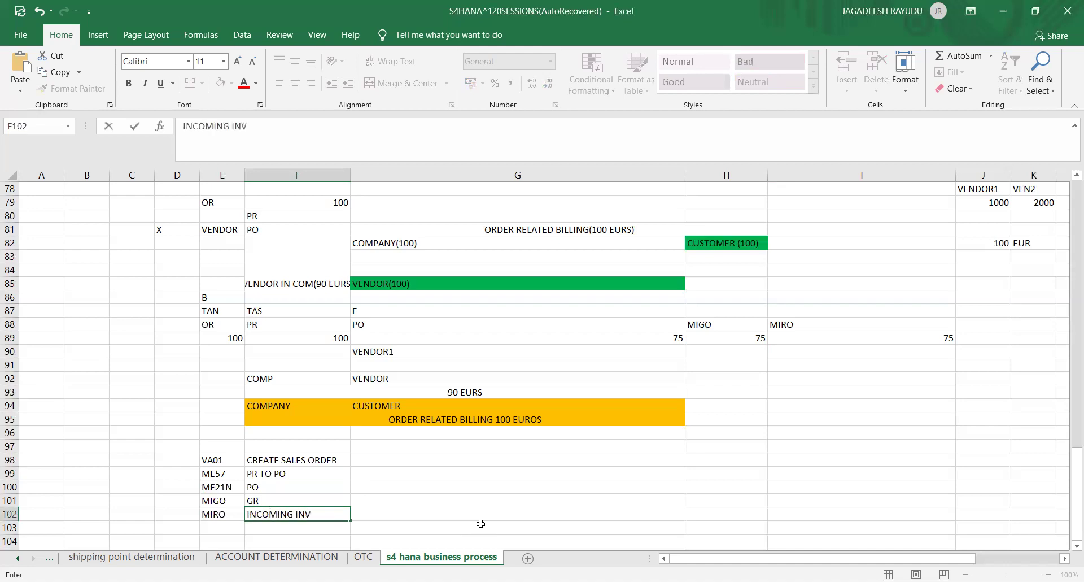
pyautogui.press('Return')
# - Add the transaction code VF01 in cell E103, below MIRO
pyautogui.press('Left')
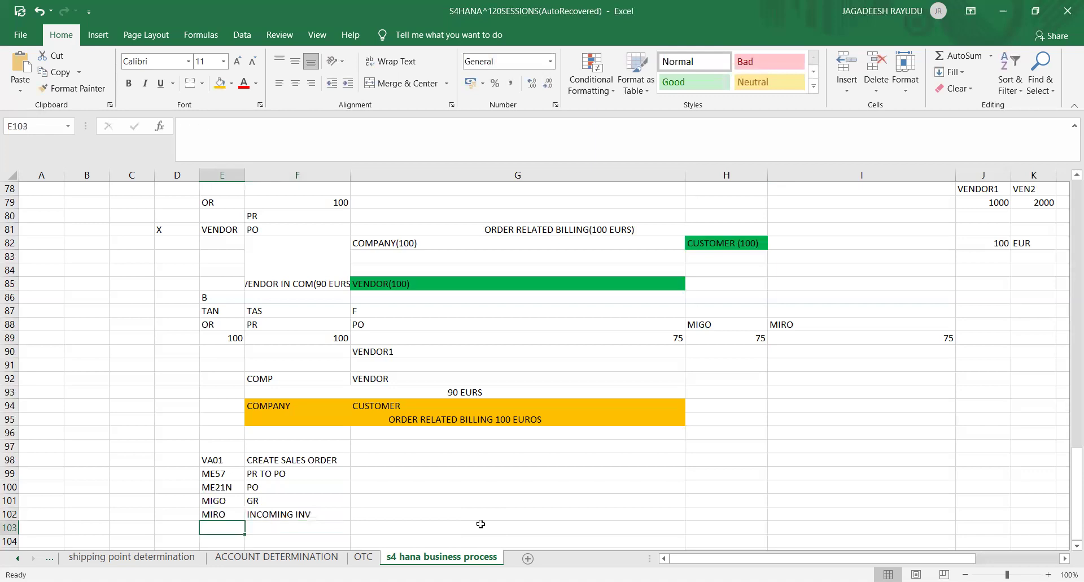
pyautogui.write('VF01')
pyautogui.press('Tab')
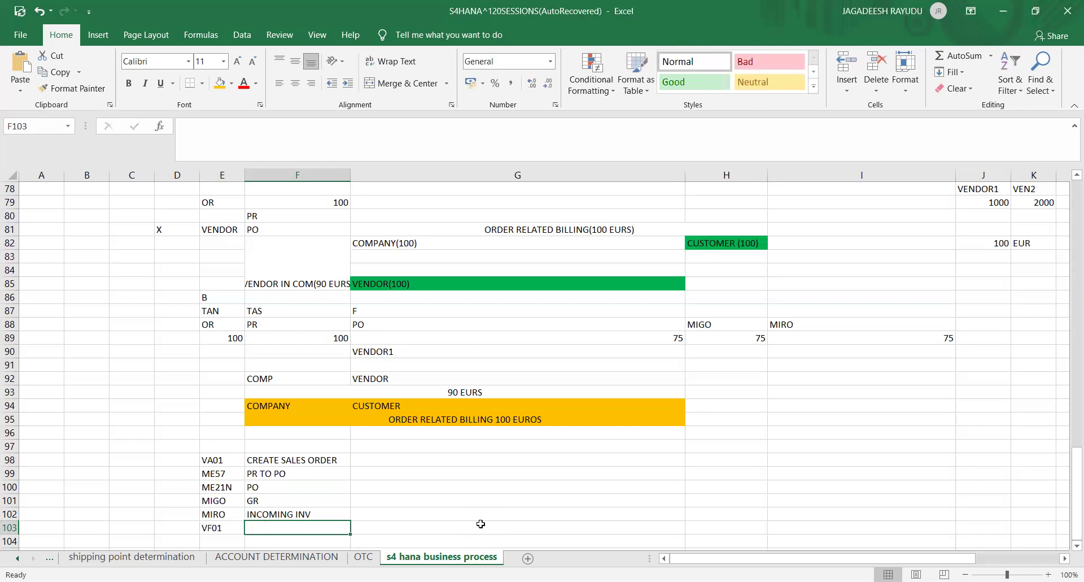
# - Mark the MIRO row by entering F in cell D102 and TAS in cell C102
pyautogui.click(213, 512)
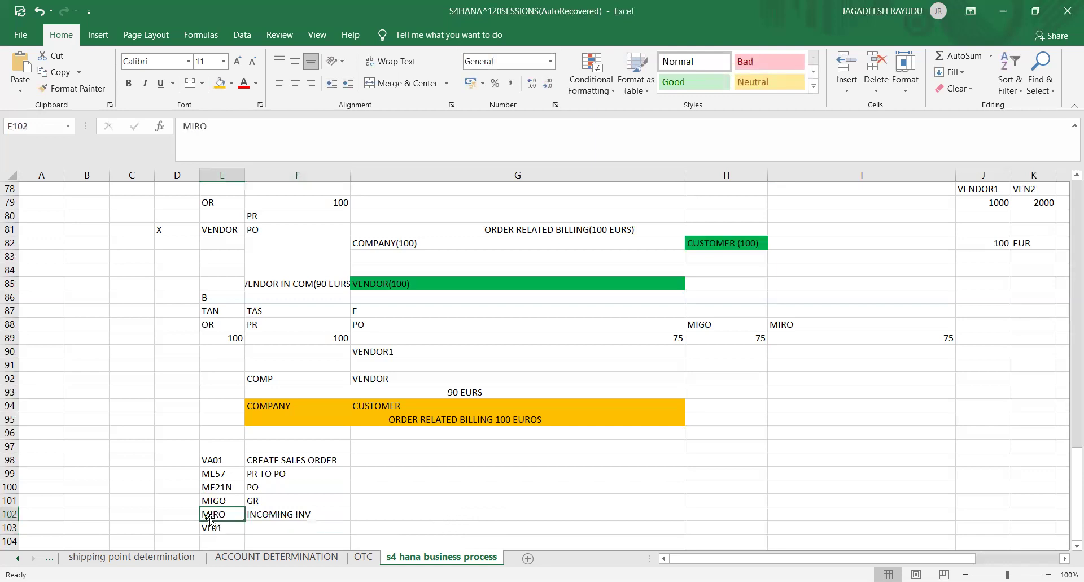
pyautogui.click(174, 520)
pyautogui.write('F')
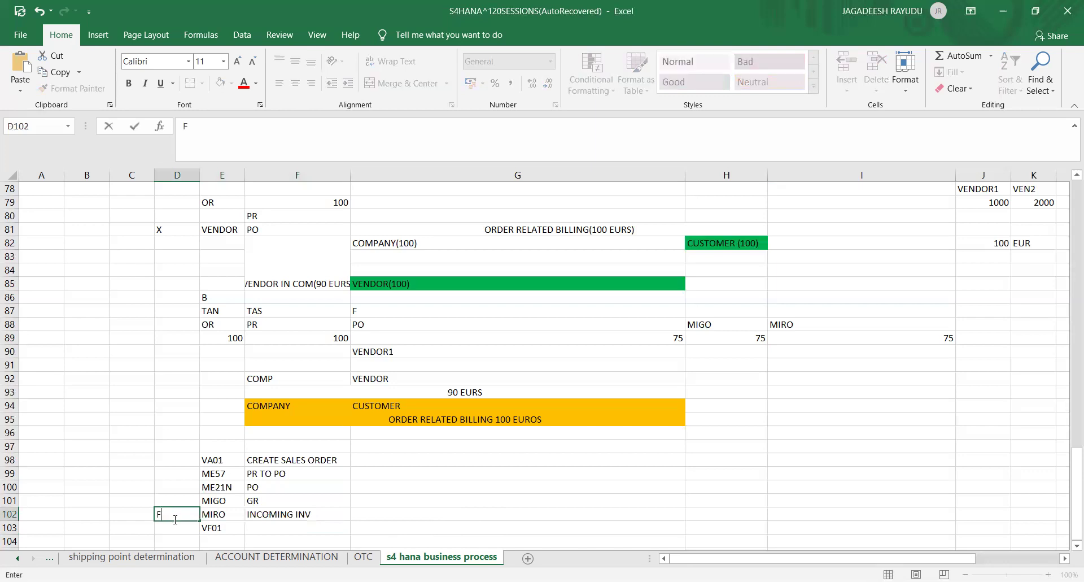
pyautogui.press('Return')
pyautogui.click(178, 515)
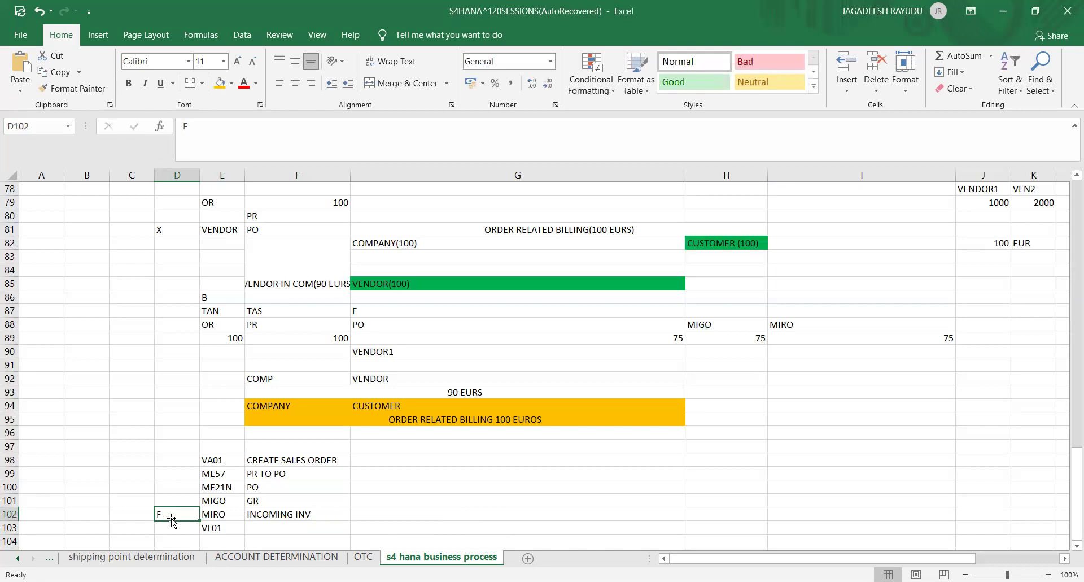
pyautogui.click(134, 511)
pyautogui.write('TAS')
pyautogui.click(241, 513)
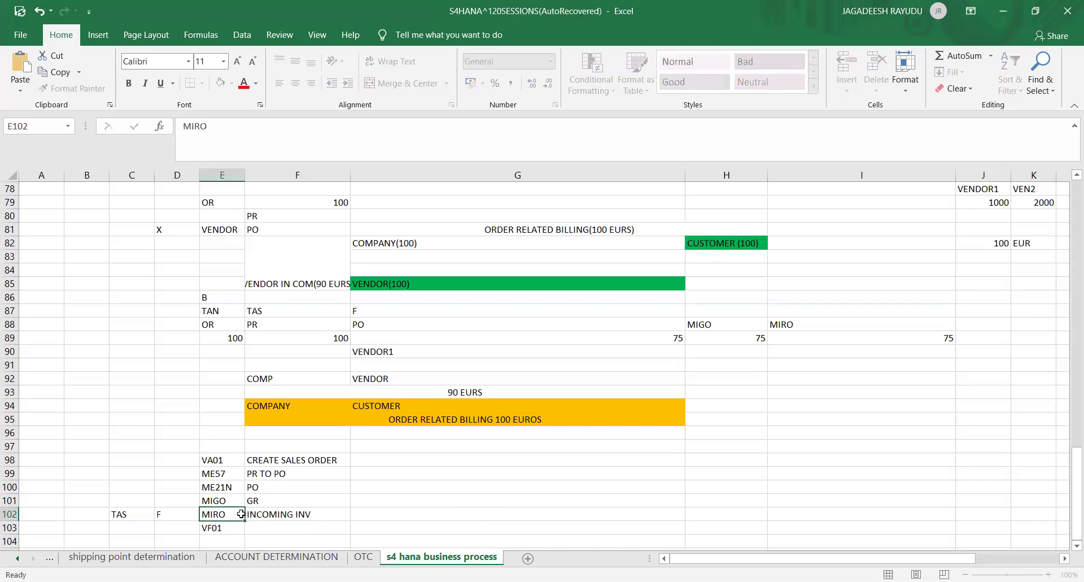
# - Examine the ME57 and ME21N rows and their purchase order descriptions in the transaction code list
pyautogui.click(217, 526)
pyautogui.click(258, 529)
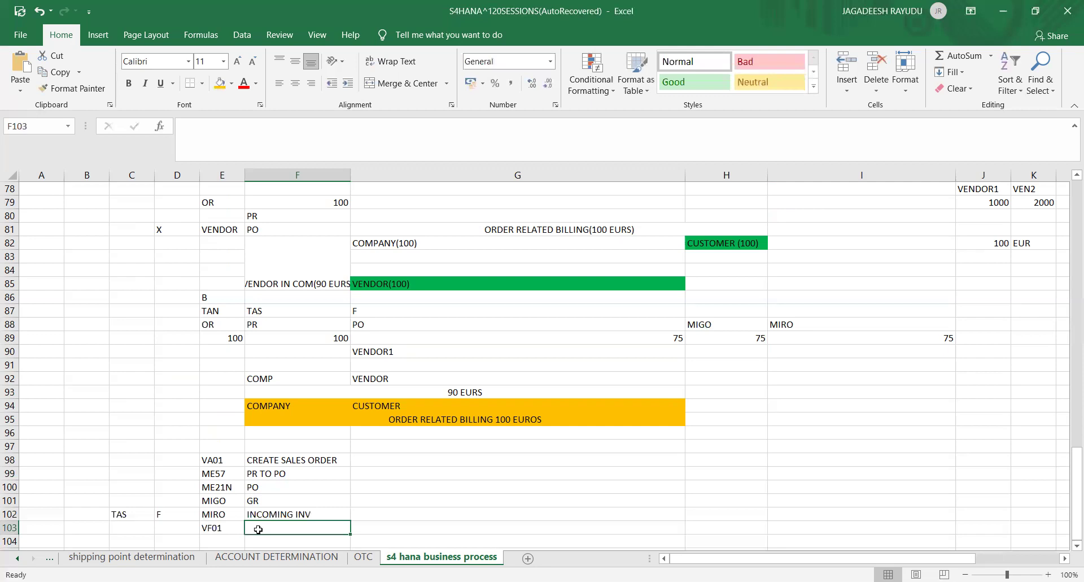
pyautogui.click(259, 492)
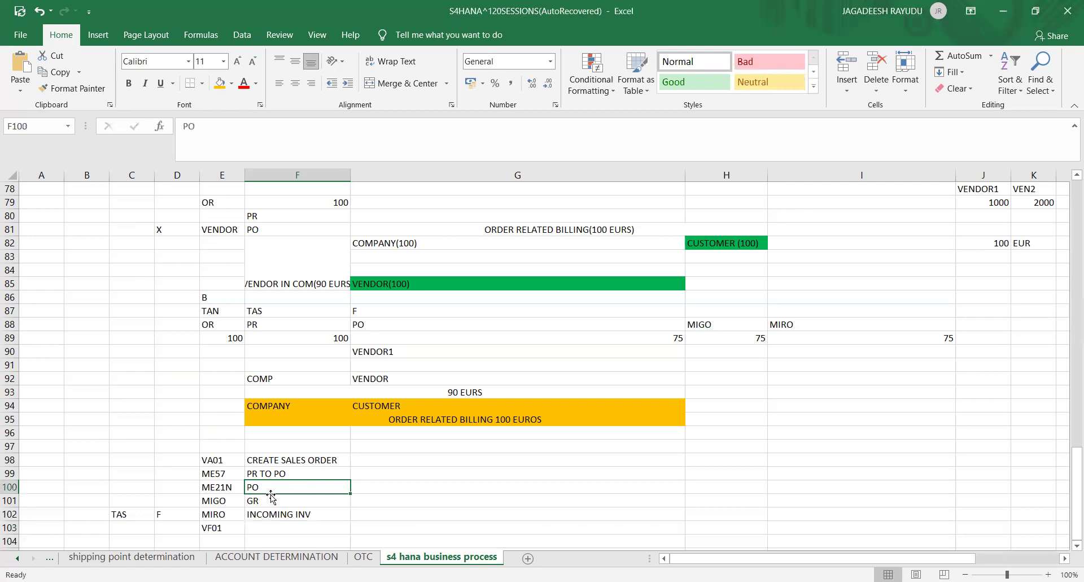
pyautogui.moveTo(263, 474); pyautogui.dragTo(264, 488)
pyautogui.click(264, 488)
pyautogui.click(363, 475)
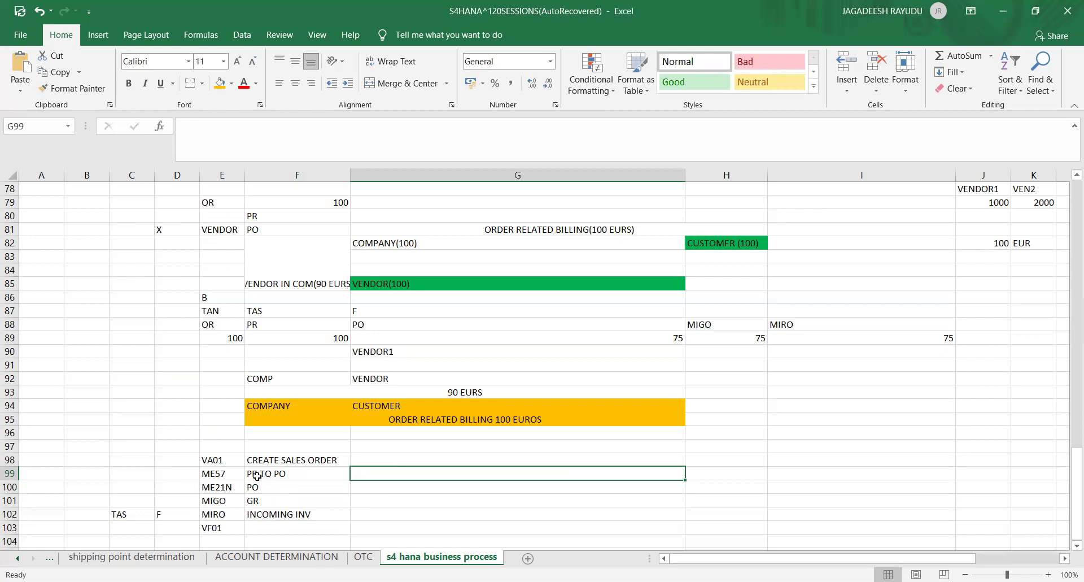
pyautogui.click(225, 488)
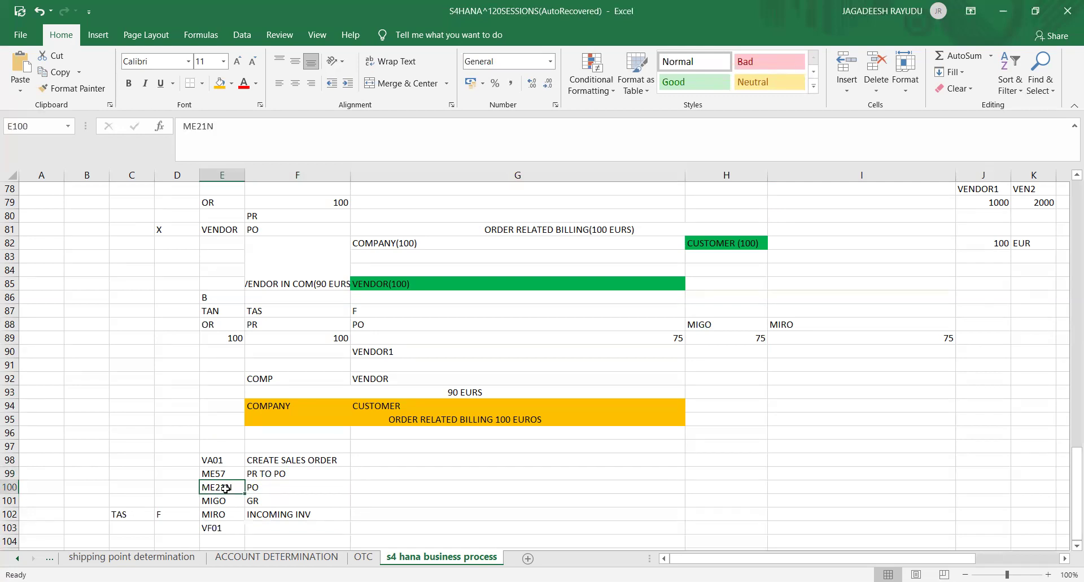
pyautogui.click(271, 490)
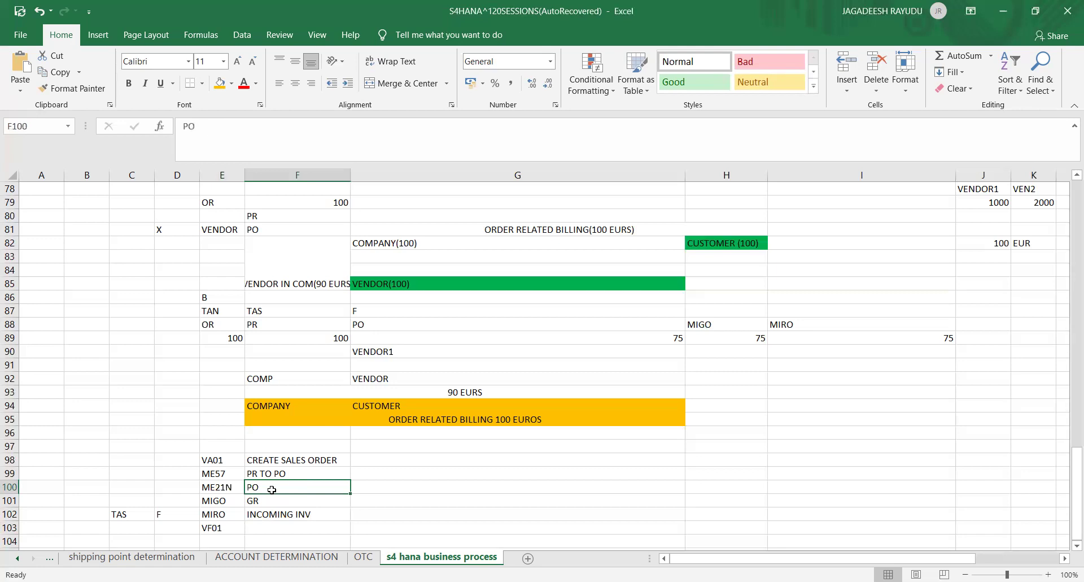
# - Examine the TAS and F entries beside MIRO and the VF01 row beneath it
pyautogui.press('Left')
pyautogui.press('Left')
pyautogui.press('Left')
pyautogui.press('Down')
pyautogui.press('Down')
pyautogui.press('Down')
pyautogui.press('Down')
pyautogui.press('Down')
pyautogui.press('Up')
pyautogui.press('Up')
pyautogui.press('Up')
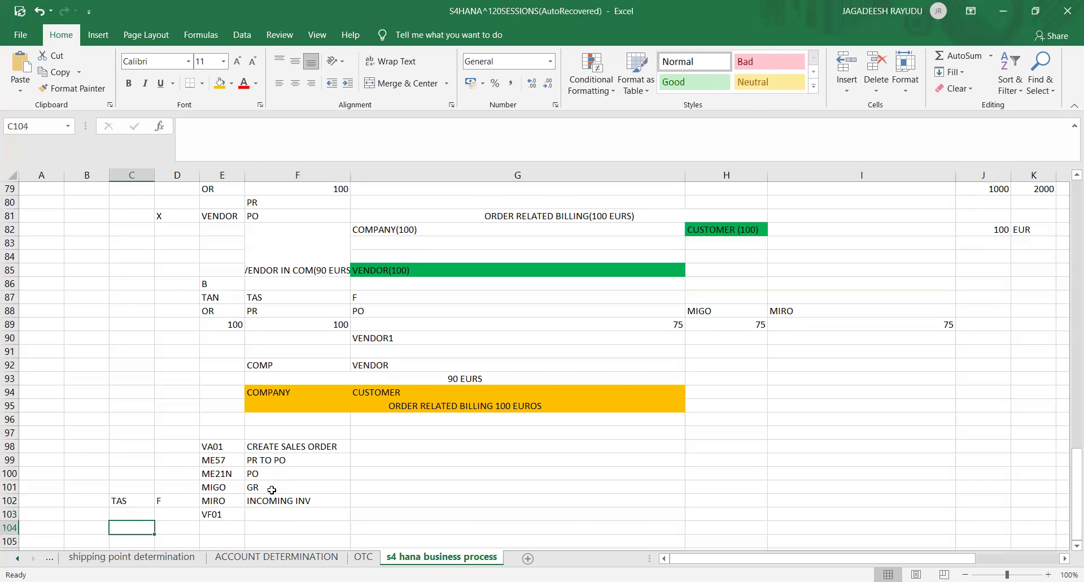
pyautogui.press('Right')
pyautogui.press('Right')
pyautogui.press('Left')
pyautogui.press('Left')
pyautogui.press('Right')
pyautogui.press('Right')
pyautogui.press('Down')
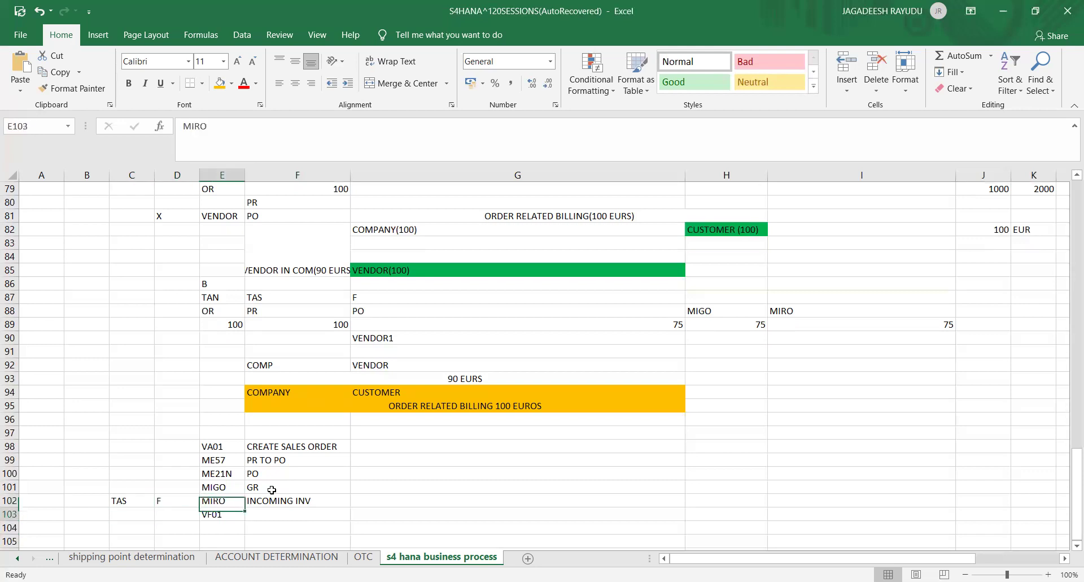
pyautogui.press('Right')
pyautogui.press('Right')
pyautogui.press('Right')
pyautogui.press('Up')
pyautogui.press('Up')
pyautogui.press('Up')
pyautogui.press('Up')
pyautogui.press('Up')
pyautogui.press('Up')
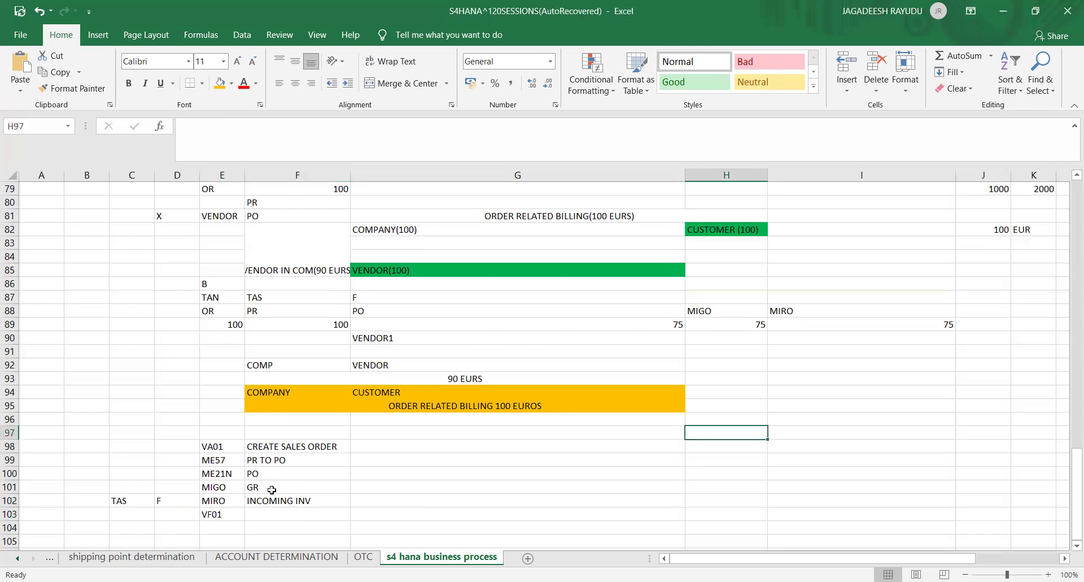
# - Highlight the full transaction code list with its descriptions in E98:F103
pyautogui.click(207, 450)
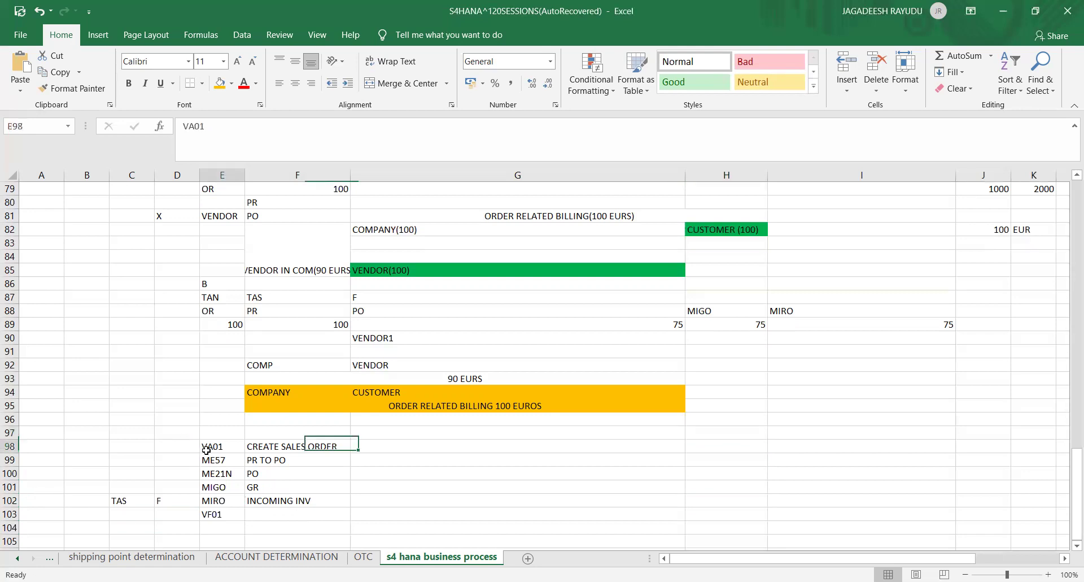
pyautogui.hotkey('shift', 'Down')
pyautogui.hotkey('shift', 'Down')
pyautogui.hotkey('shift', 'Down')
pyautogui.hotkey('shift', 'Down')
pyautogui.hotkey('shift', 'Down')
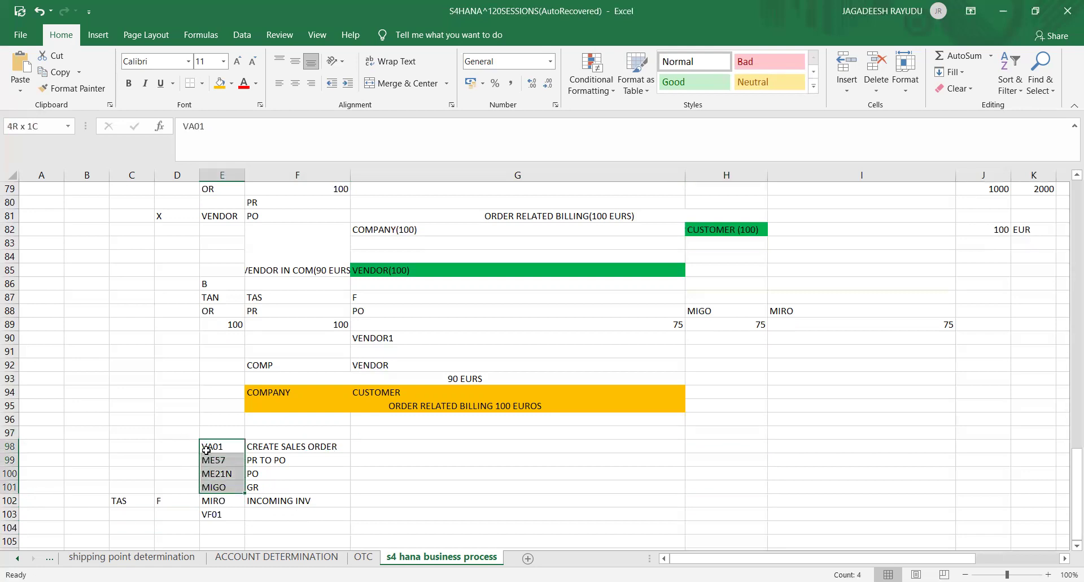
pyautogui.hotkey('shift', 'Right')
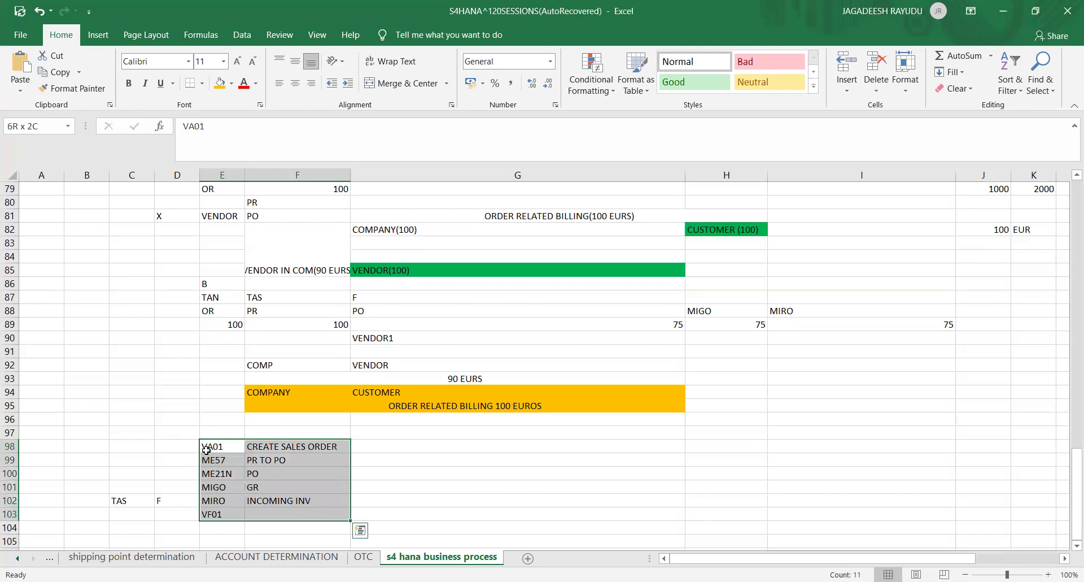
# - Enter the quantity 100 beside each transaction code from VA01 to VF01 in G98:G103
pyautogui.press('Left')
pyautogui.press('Right')
pyautogui.press('Right')
pyautogui.press('Right')
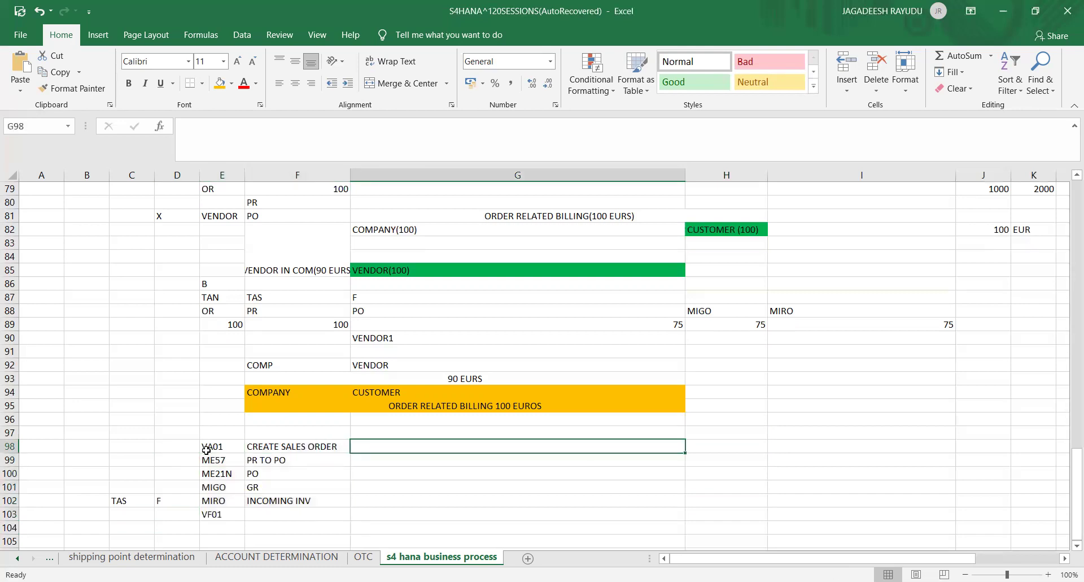
pyautogui.write('100')
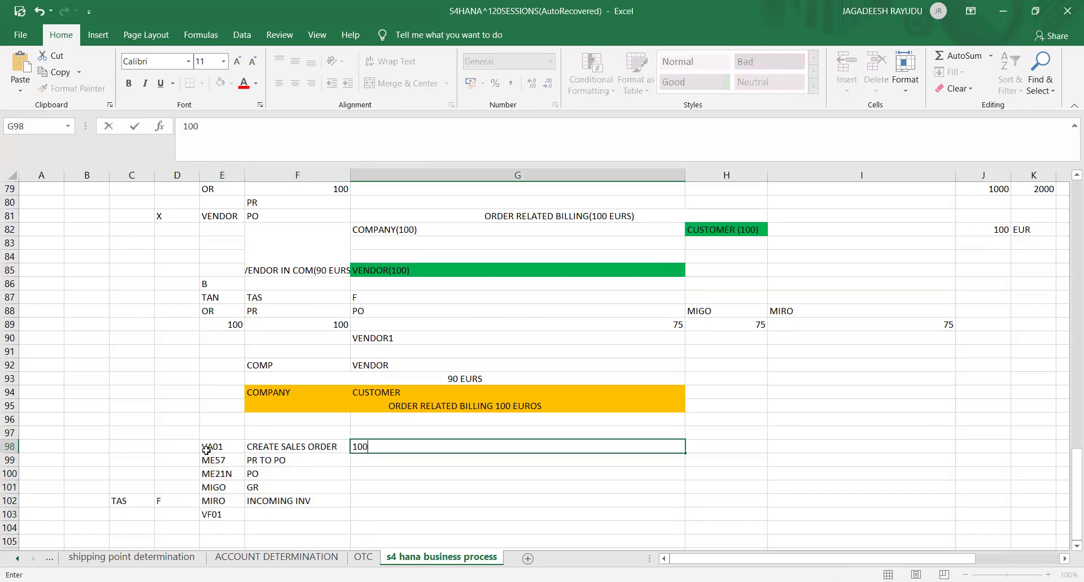
pyautogui.press('Return')
pyautogui.write('100')
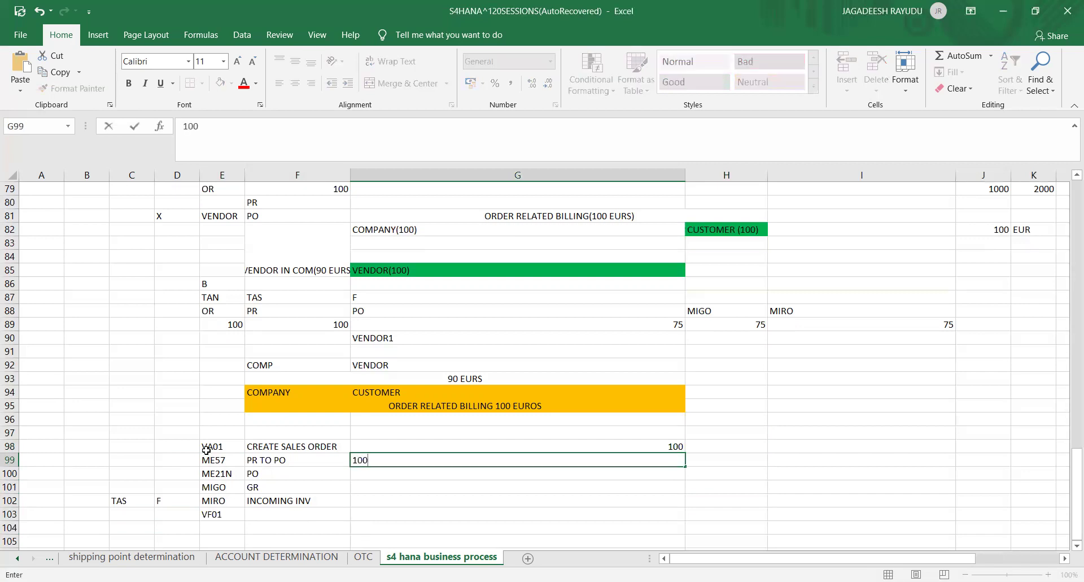
pyautogui.press('Return')
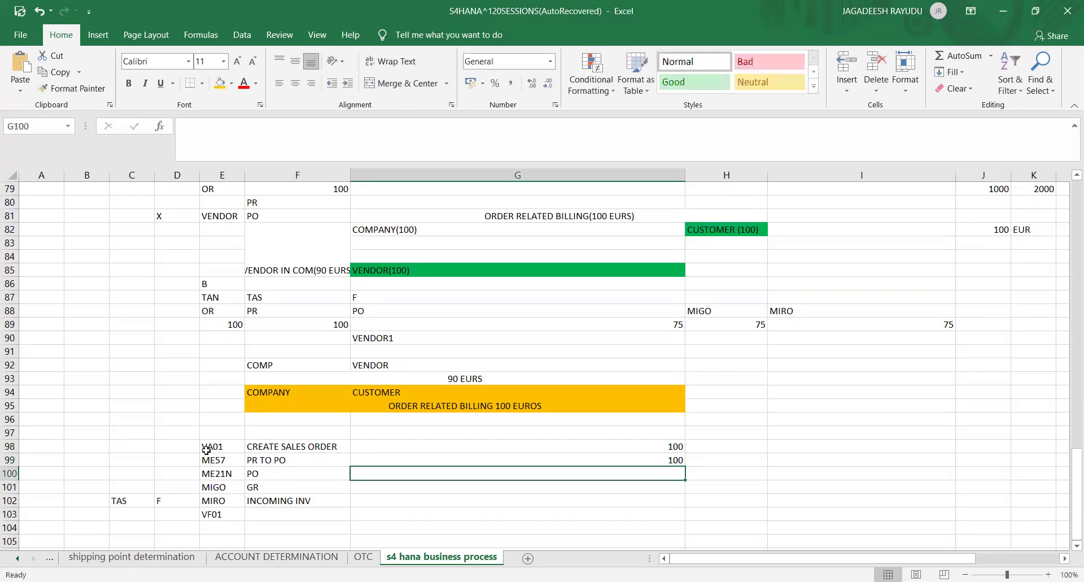
pyautogui.write('100')
pyautogui.press('Return')
pyautogui.write('100')
pyautogui.press('Return')
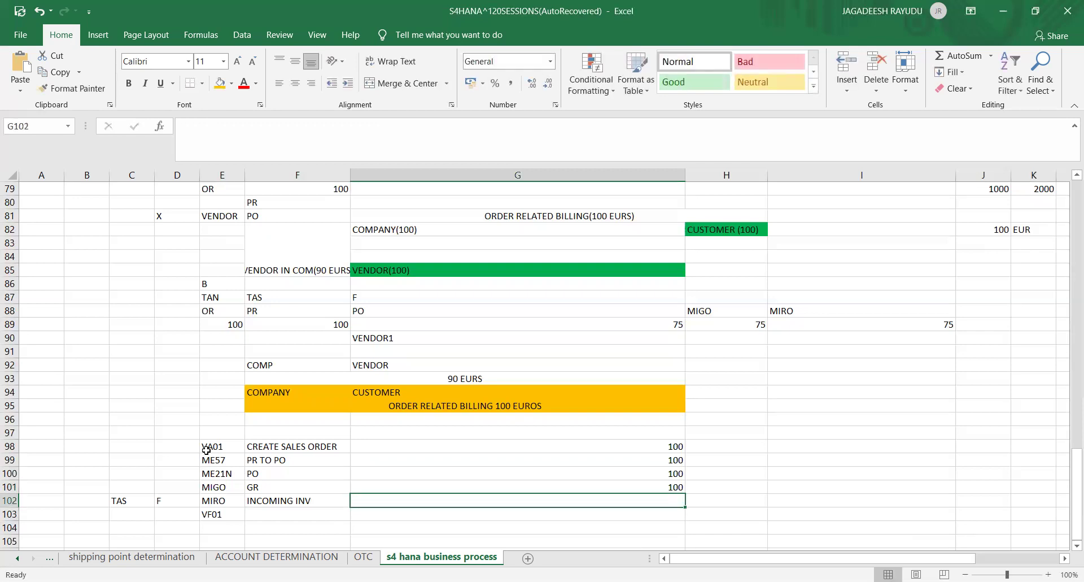
pyautogui.write('100')
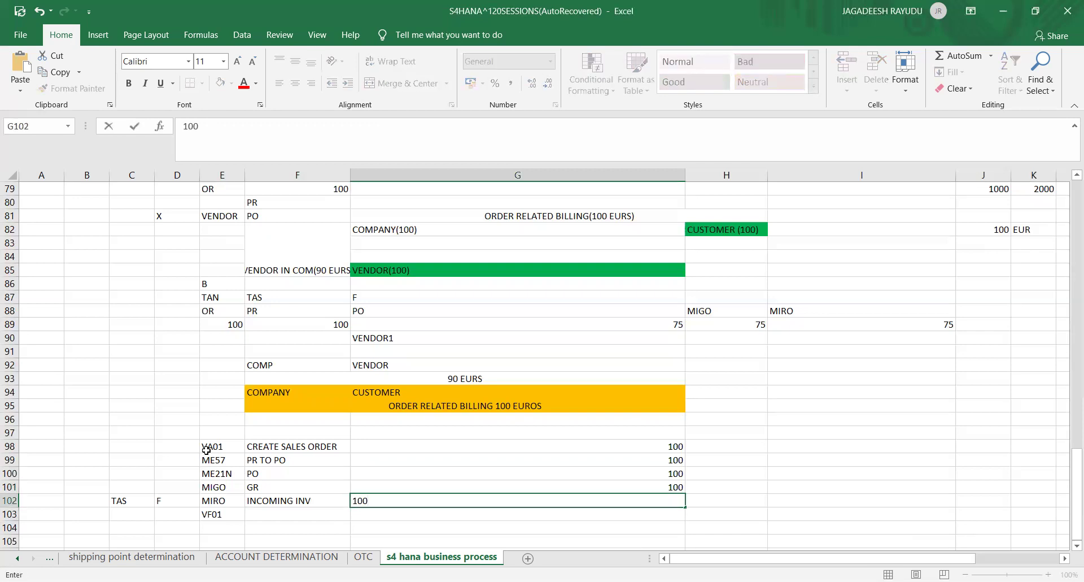
pyautogui.press('Return')
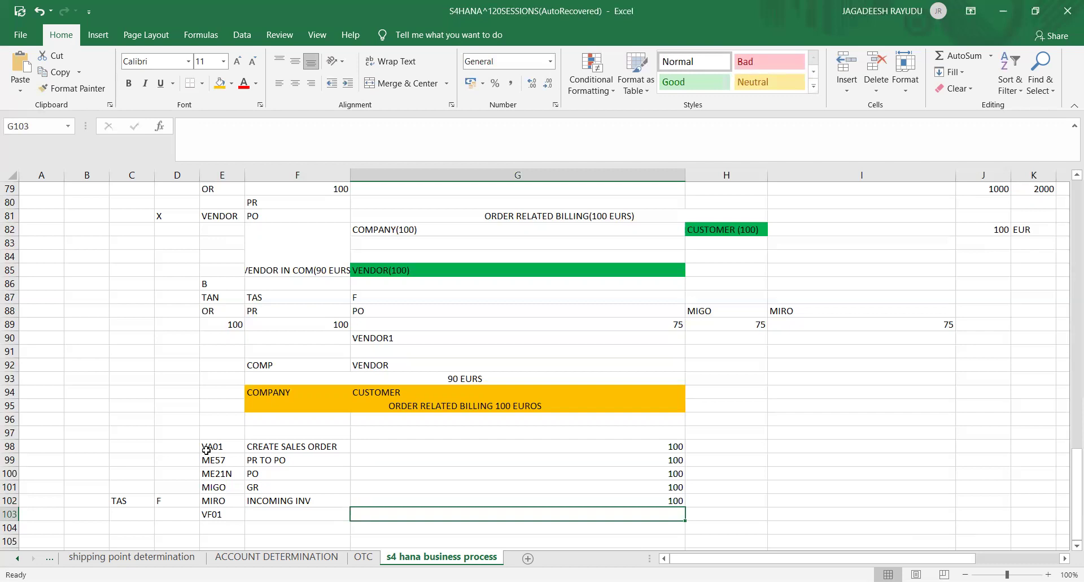
pyautogui.write('100')
pyautogui.press('Tab')
# - Start a second quantity column by entering 100 for VA01 and ME57 in H98 and H99
pyautogui.press('Up')
pyautogui.press('Up')
pyautogui.press('Up')
pyautogui.press('Up')
pyautogui.press('Up')
pyautogui.write('100')
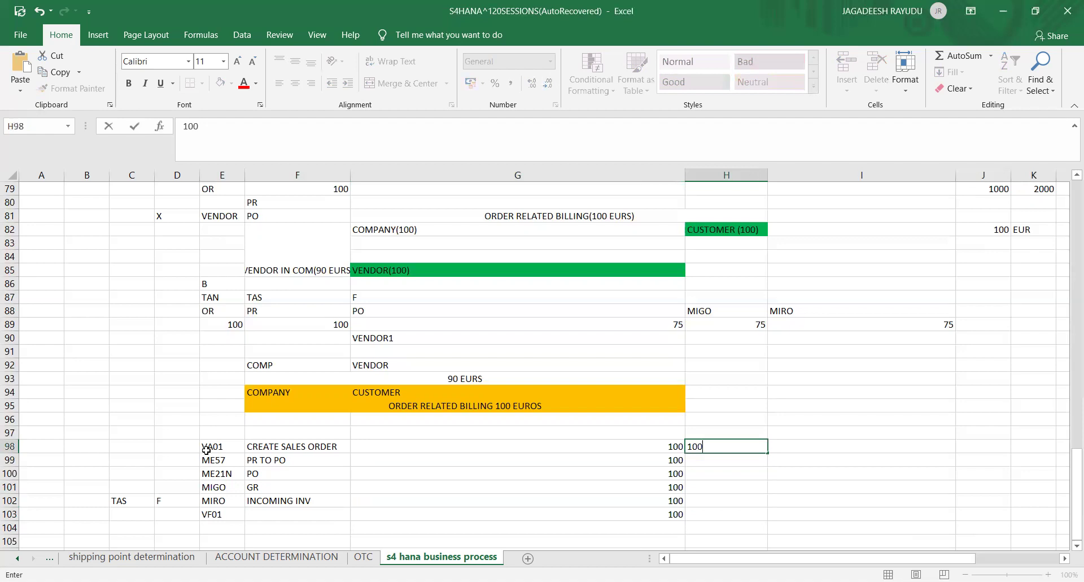
pyautogui.press('Return')
pyautogui.write('98')
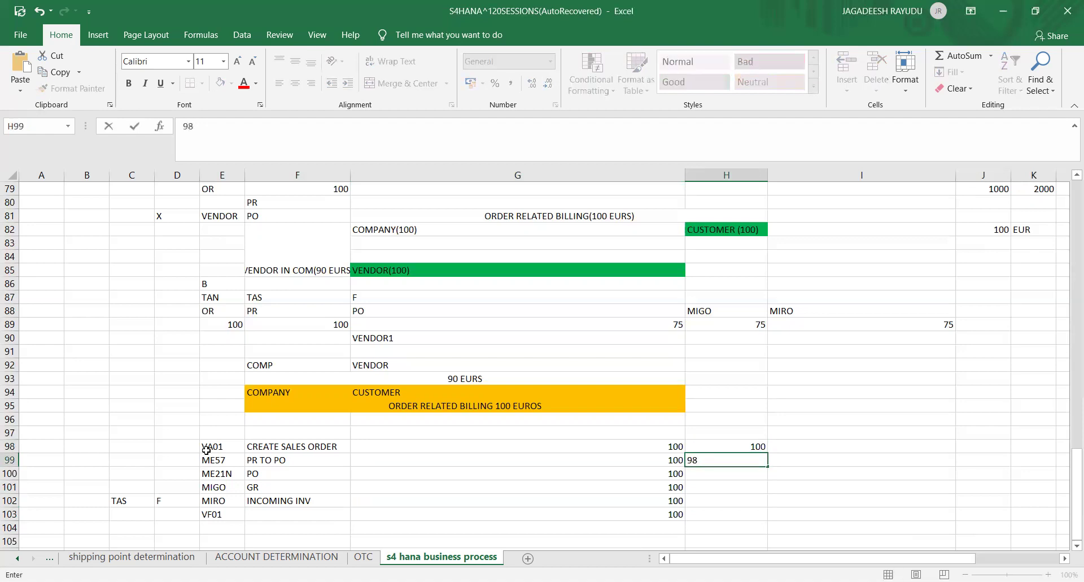
pyautogui.press('BackSpace')
pyautogui.press('BackSpace')
pyautogui.write('100')
pyautogui.press('Return')
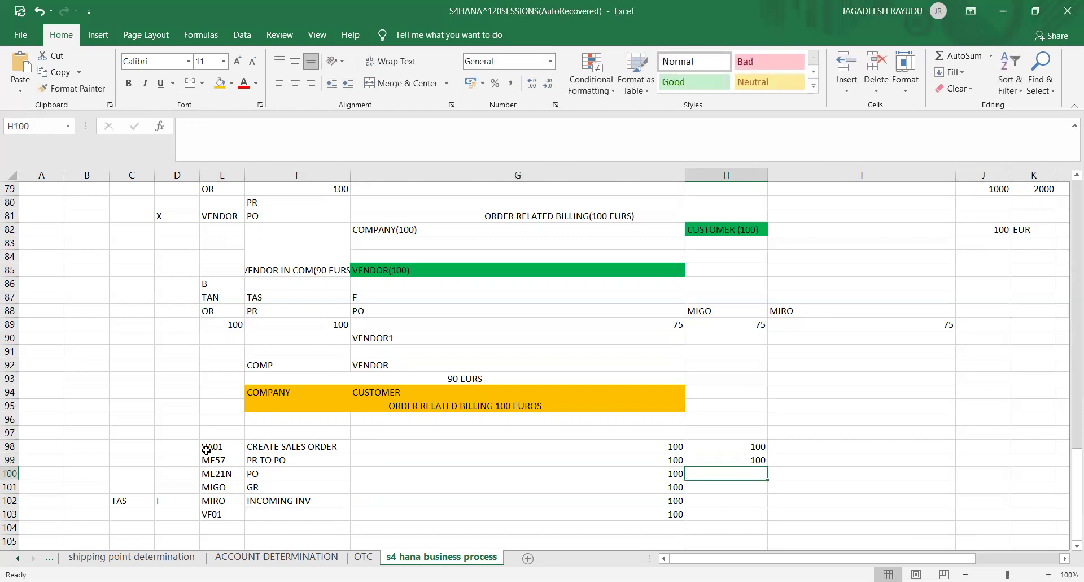
# - Enter 98 in the second quantity column for ME21N, MIGO, MIRO and VF01 in H100:H103
pyautogui.write('98')
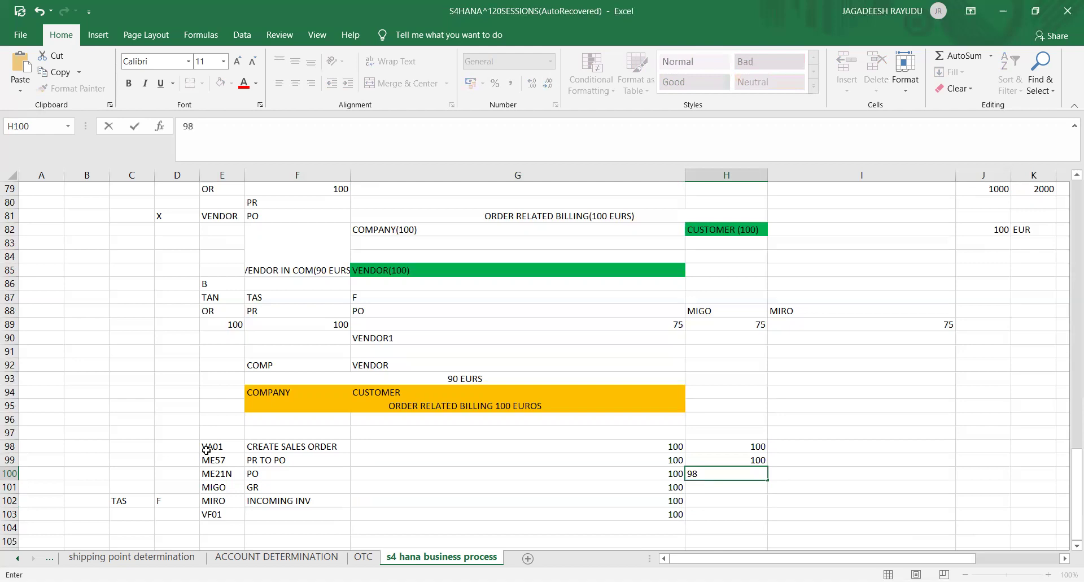
pyautogui.press('Return')
pyautogui.write('98')
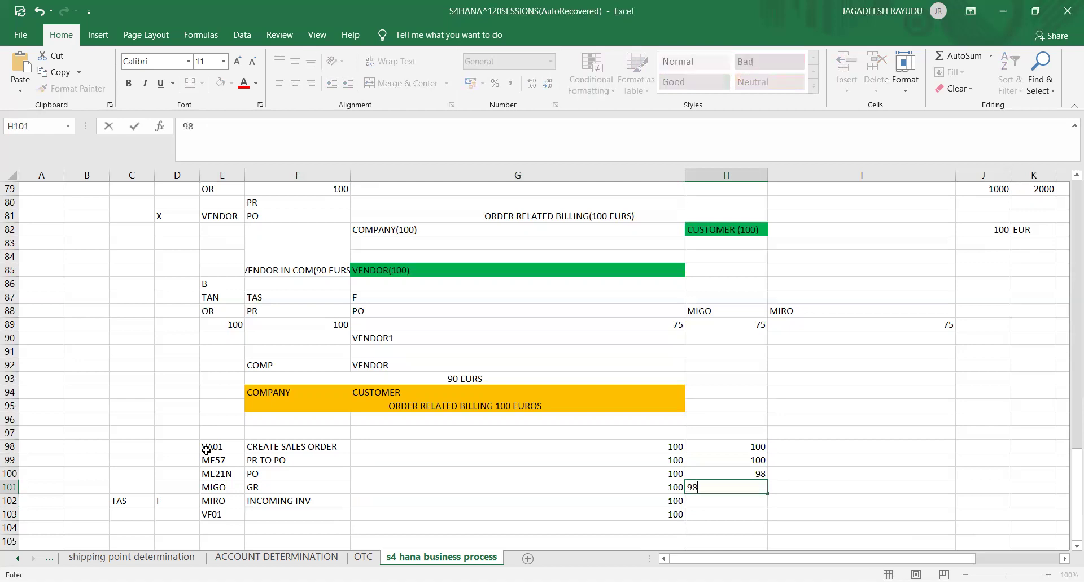
pyautogui.press('Return')
pyautogui.write('98')
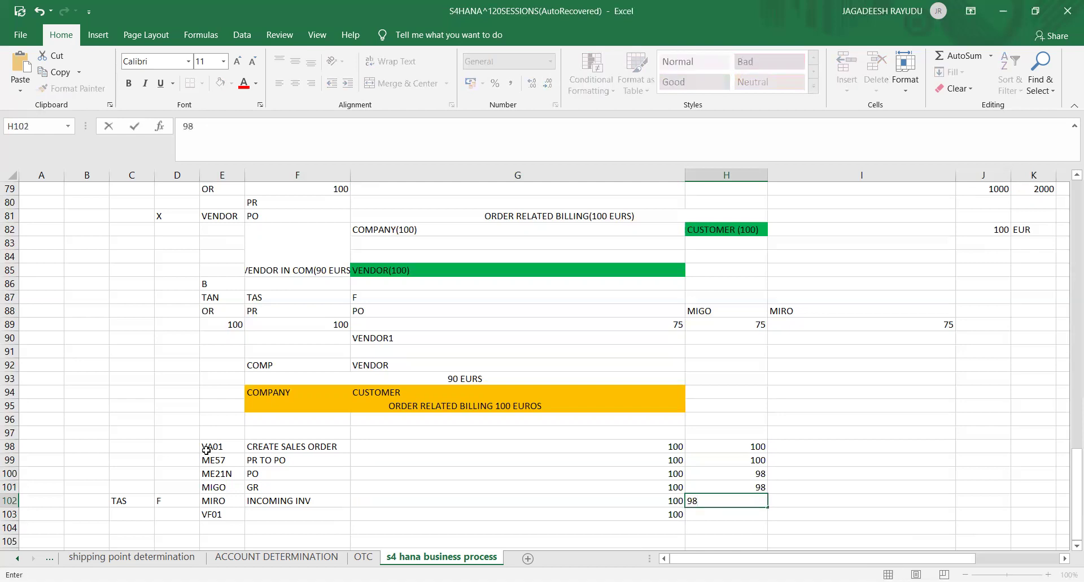
pyautogui.press('Return')
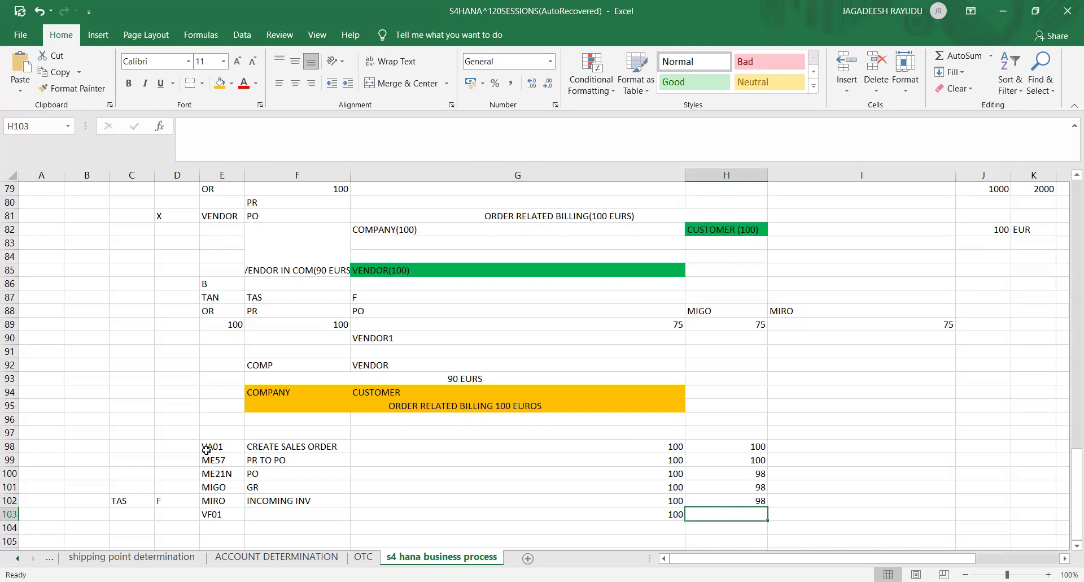
pyautogui.write('98')
pyautogui.press('Up')
# - Enter the transaction code ME11 in cell D105, below the transaction code list
pyautogui.press('Right')
pyautogui.press('Left')
pyautogui.press('Left')
pyautogui.press('Left')
pyautogui.press('Left')
pyautogui.press('Left')
pyautogui.press('Left')
pyautogui.press('Right')
pyautogui.press('Down')
pyautogui.press('Down')
pyautogui.press('Down')
pyautogui.press('Down')
pyautogui.press('Down')
pyautogui.press('Down')
pyautogui.press('Down')
pyautogui.press('Down')
pyautogui.press('Down')
pyautogui.press('Up')
pyautogui.press('Up')
pyautogui.press('Up')
pyautogui.press('Up')
pyautogui.press('Up')
pyautogui.press('Up')
pyautogui.press('Up')
pyautogui.press('Down')
pyautogui.press('Down')
pyautogui.press('Up')
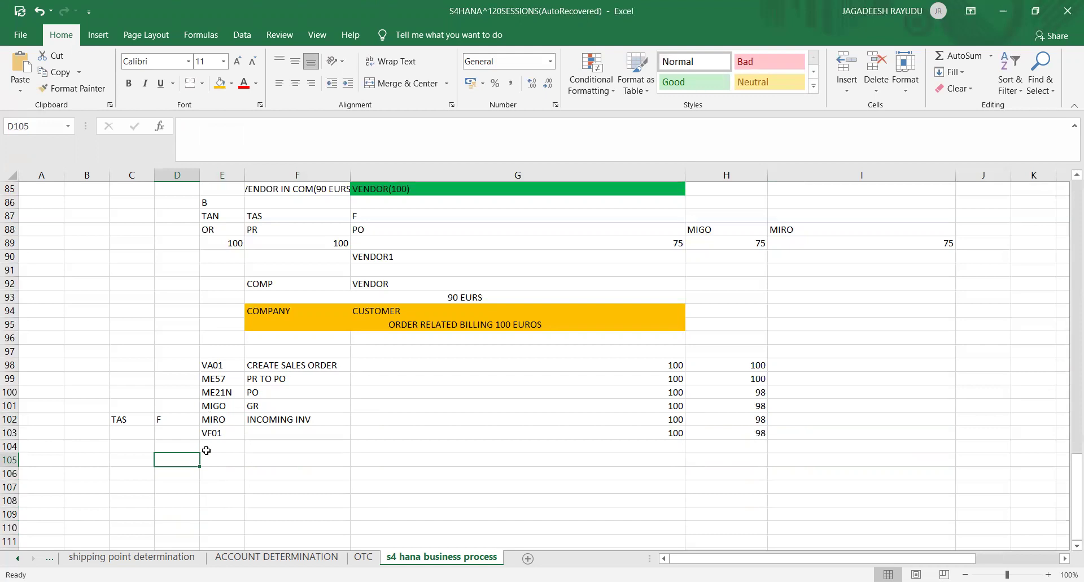
pyautogui.write('ME')
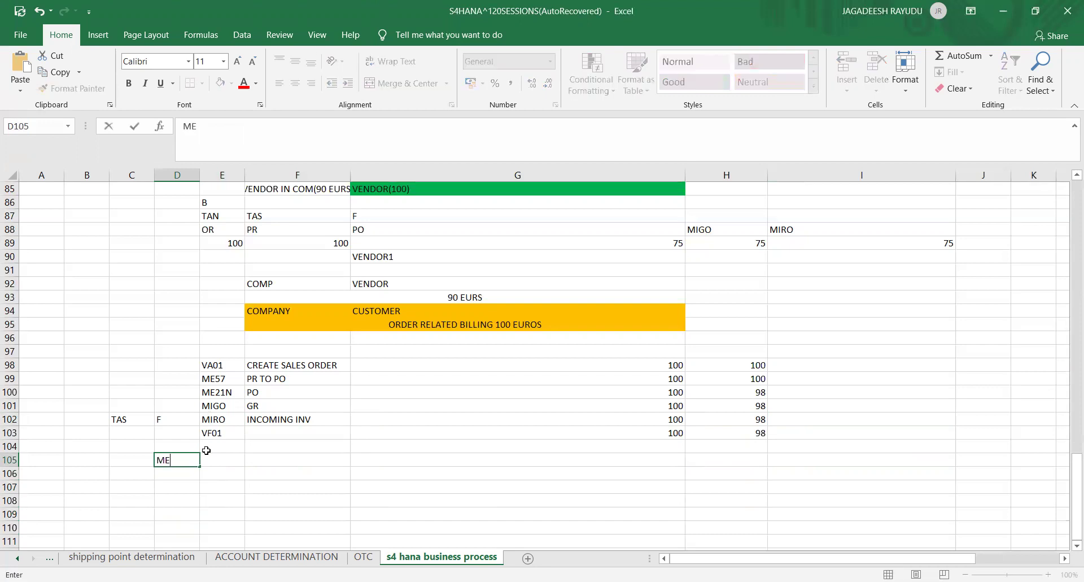
pyautogui.write('11')
pyautogui.press('Up')
# - Review the ME11 info record and ME01 source list entries under THIRD PARTY SALES in rows 66 and 67
pyautogui.press('Up')
pyautogui.press('Up')
pyautogui.press('Up')
pyautogui.press('Up')
pyautogui.press('Up')
pyautogui.press('Up')
pyautogui.press('Up')
pyautogui.press('Up')
pyautogui.press('Up')
pyautogui.press('Up')
pyautogui.press('Up')
pyautogui.press('Up')
pyautogui.press('Up')
pyautogui.press('Up')
pyautogui.press('Up')
pyautogui.press('Up')
pyautogui.press('Up')
pyautogui.press('Up')
pyautogui.press('Up')
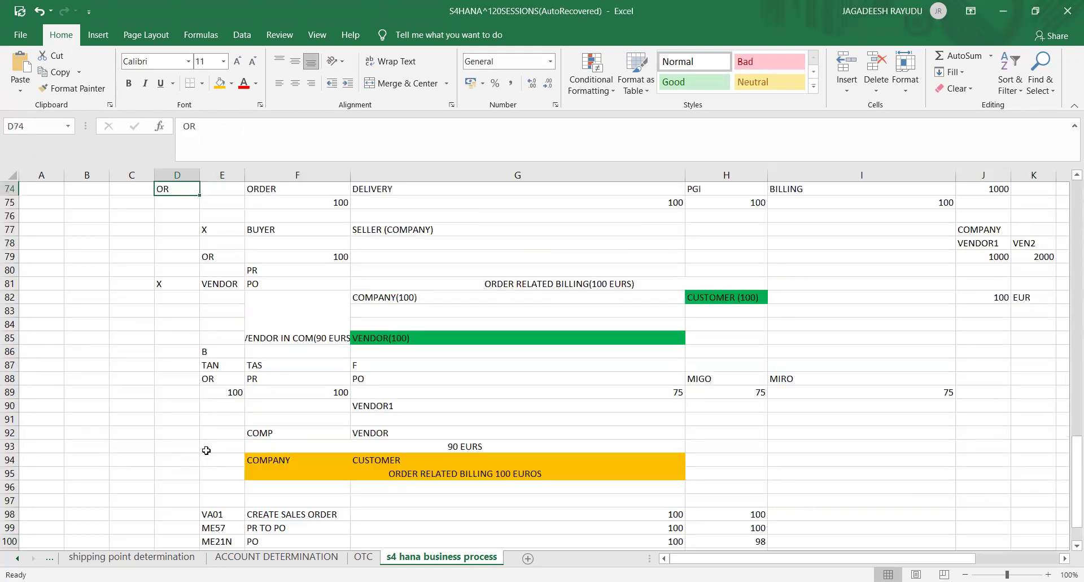
pyautogui.press('Up')
pyautogui.press('Up')
pyautogui.press('Up')
pyautogui.press('Up')
pyautogui.press('Up')
pyautogui.press('Up')
pyautogui.press('Right')
pyautogui.press('Right')
pyautogui.press('Right')
pyautogui.press('Right')
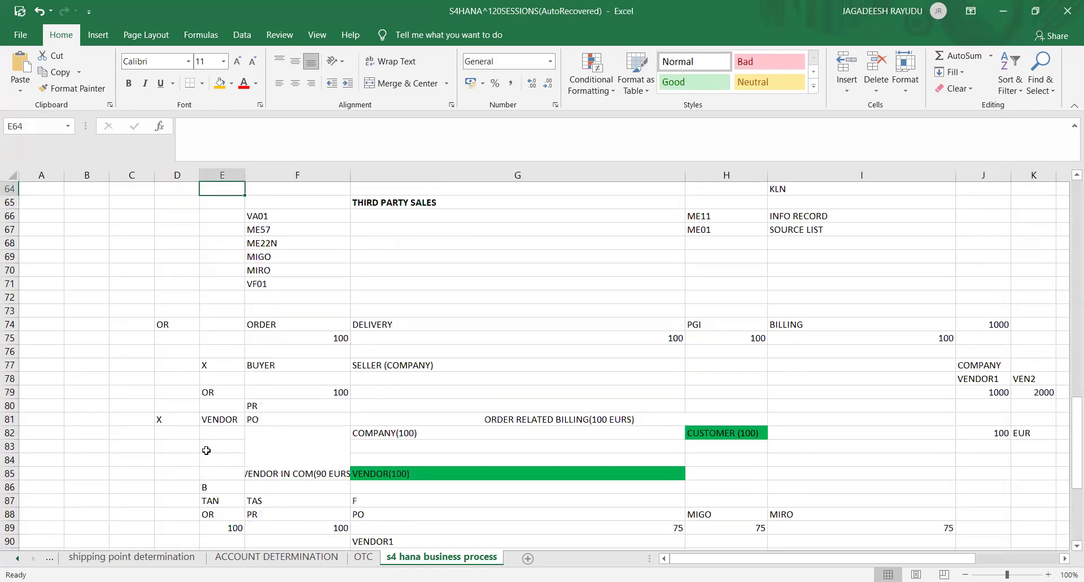
pyautogui.press('Down')
pyautogui.press('Down')
pyautogui.press('Down')
pyautogui.press('Right')
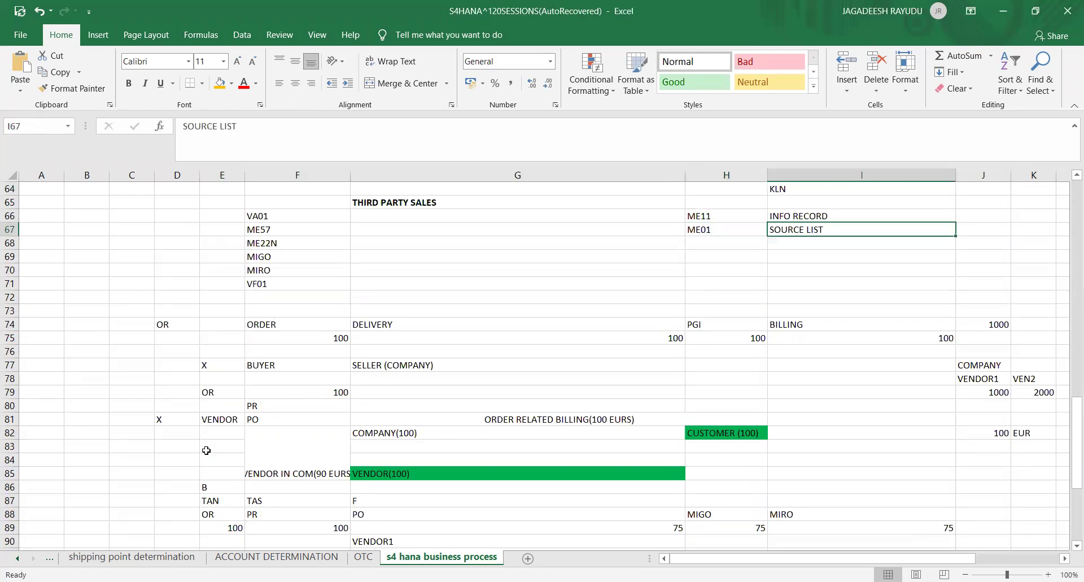
pyautogui.press('Left')
pyautogui.press('Right')
pyautogui.press('Left')
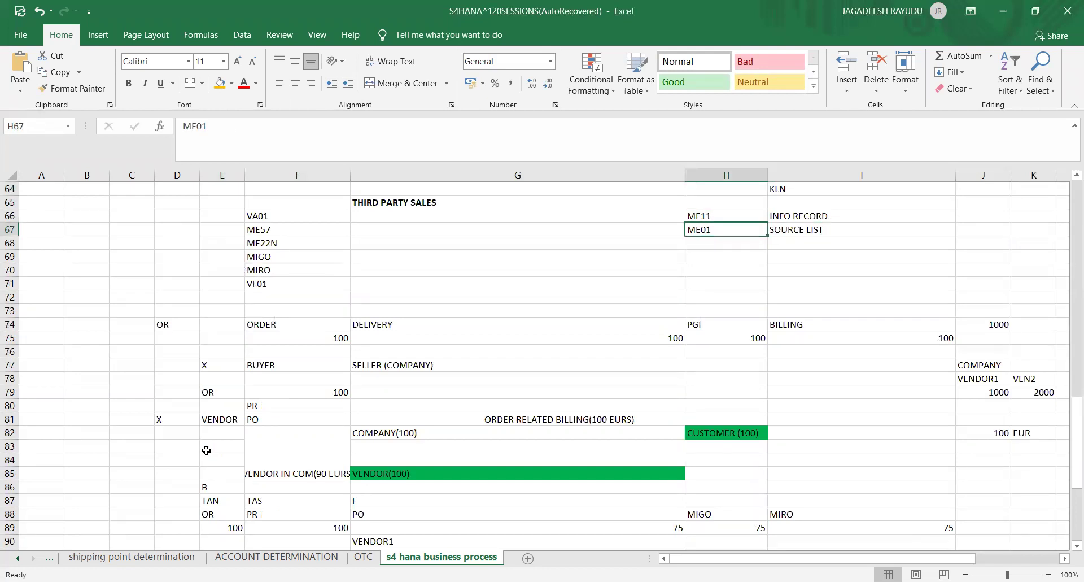
pyautogui.press('Right')
pyautogui.press('Left')
pyautogui.press('Right')
pyautogui.press('Left')
pyautogui.press('Up')
pyautogui.press('Right')
pyautogui.press('Left')
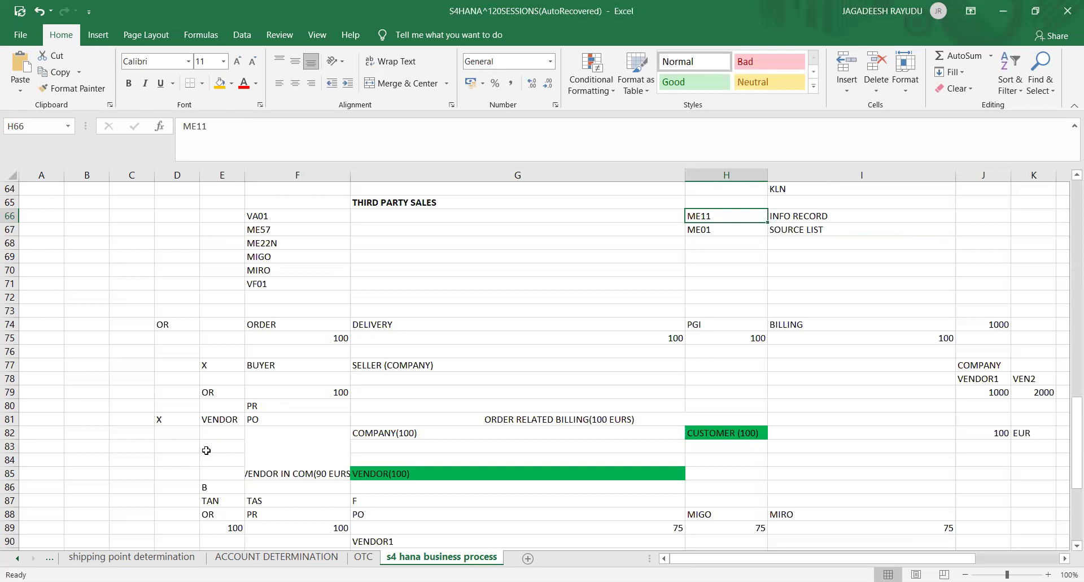
# - Compare the ME11 and ME01 transaction codes with their INFO RECORD and SOURCE LIST descriptions in H66:I67
pyautogui.press('Right')
pyautogui.press('Left')
pyautogui.press('Right')
pyautogui.press('Left')
pyautogui.press('Down')
pyautogui.press('Right')
pyautogui.press('Left')
pyautogui.press('Up')
pyautogui.press('Right')
pyautogui.press('Left')
pyautogui.press('Down')
pyautogui.press('Right')
pyautogui.press('Left')
pyautogui.press('Up')
pyautogui.press('Down')
pyautogui.press('Up')
pyautogui.press('Down')
# - Add the transaction code MM01 in H68 below ME01, with the description TAS in I68
pyautogui.press('Down')
pyautogui.write('MM01')
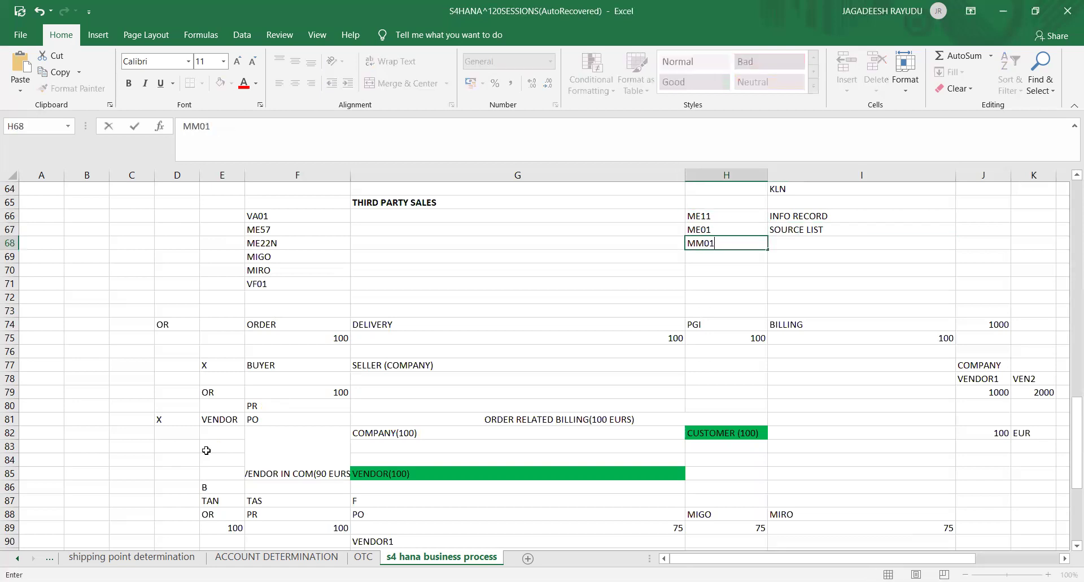
pyautogui.press('Tab')
pyautogui.write('TAS')
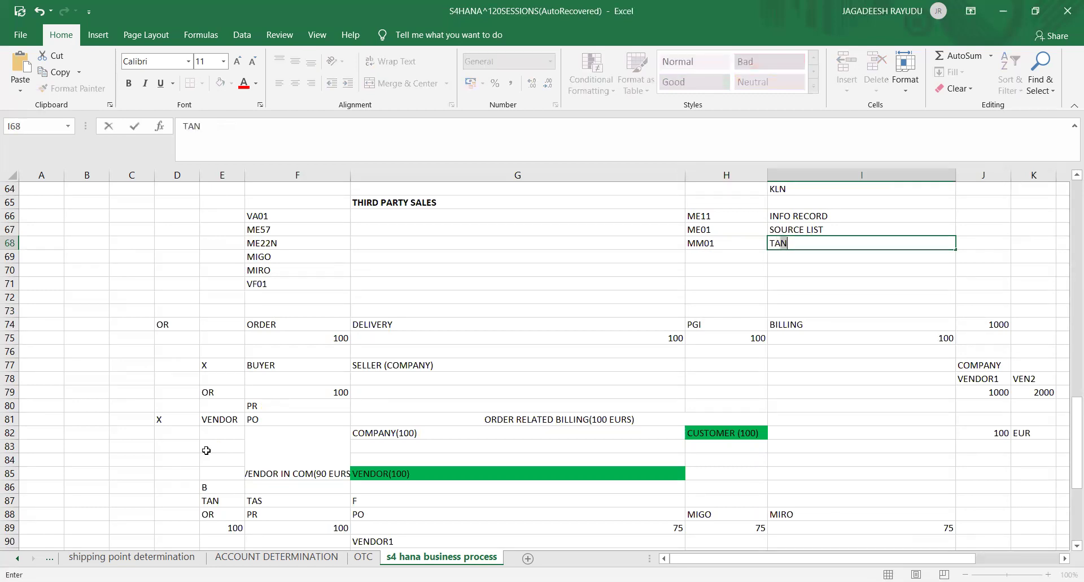
pyautogui.press('Return')
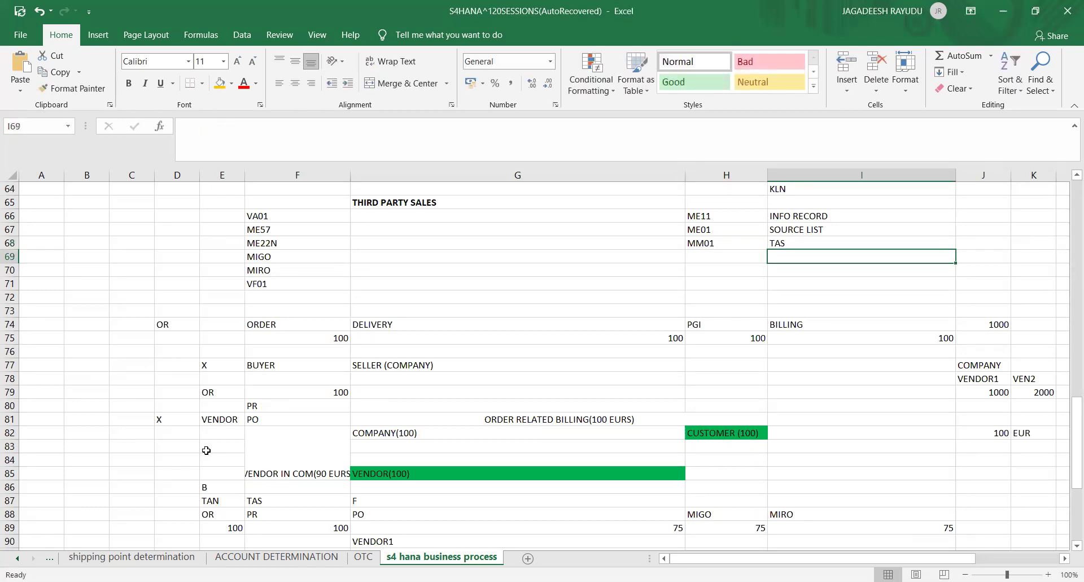
# - Review the master data transaction codes ME11, ME01 and MM01 in H66:H68
pyautogui.press('Left')
pyautogui.press('Left')
pyautogui.press('Up')
pyautogui.press('Right')
pyautogui.press('Up')
pyautogui.press('Up')
pyautogui.press('Down')
pyautogui.press('Down')
pyautogui.press('Up')
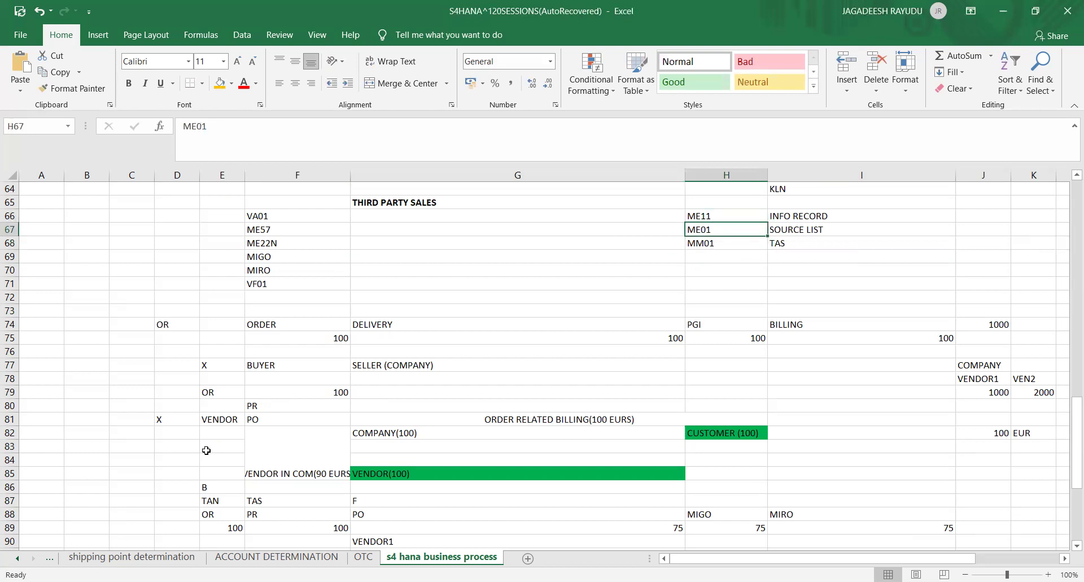
# - Examine the transaction code sequence in rows 98 to 103, comparing the two quantity columns in the VF01 row
pyautogui.press('Down')
pyautogui.press('Down')
pyautogui.press('Down')
pyautogui.press('Down')
pyautogui.press('Down')
pyautogui.press('Down')
pyautogui.press('Down')
pyautogui.press('Down')
pyautogui.press('Down')
pyautogui.press('Down')
pyautogui.press('Down')
pyautogui.press('Down')
pyautogui.press('Down')
pyautogui.press('Down')
pyautogui.press('Down')
pyautogui.press('Down')
pyautogui.press('Down')
pyautogui.press('Down')
pyautogui.press('Down')
pyautogui.press('Down')
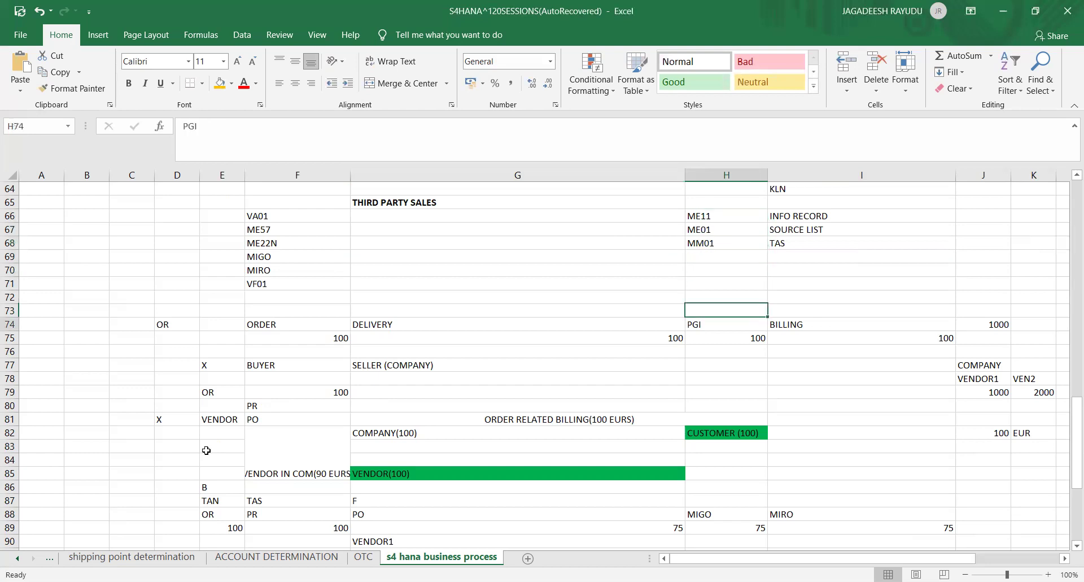
pyautogui.press('Down')
pyautogui.press('Down')
pyautogui.press('Down')
pyautogui.press('Down')
pyautogui.press('Down')
pyautogui.press('Down')
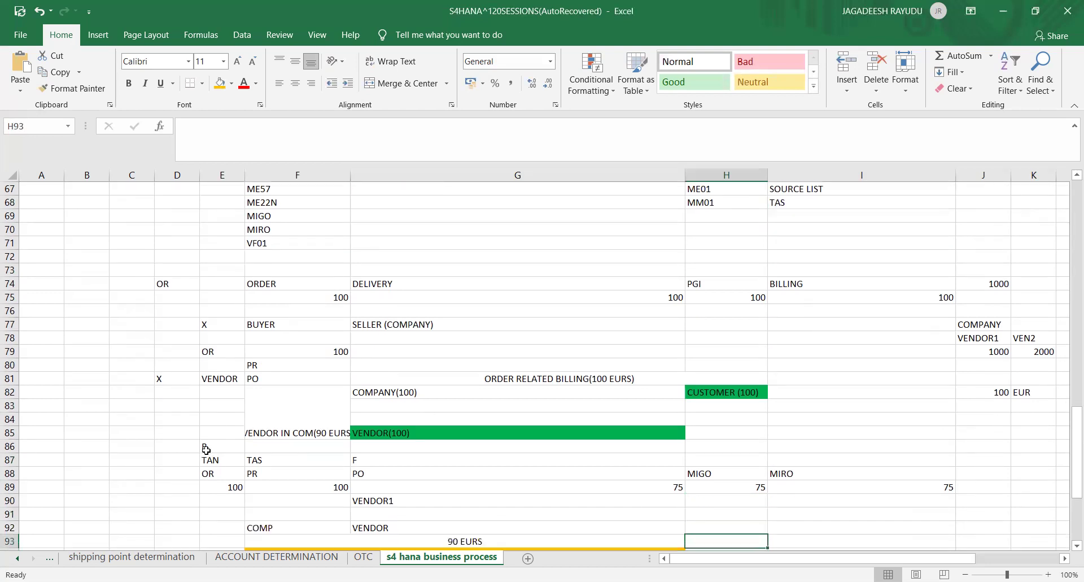
pyautogui.press('Down')
pyautogui.press('Down')
pyautogui.press('Down')
pyautogui.press('Down')
pyautogui.press('Down')
pyautogui.press('Down')
pyautogui.press('Down')
pyautogui.press('Down')
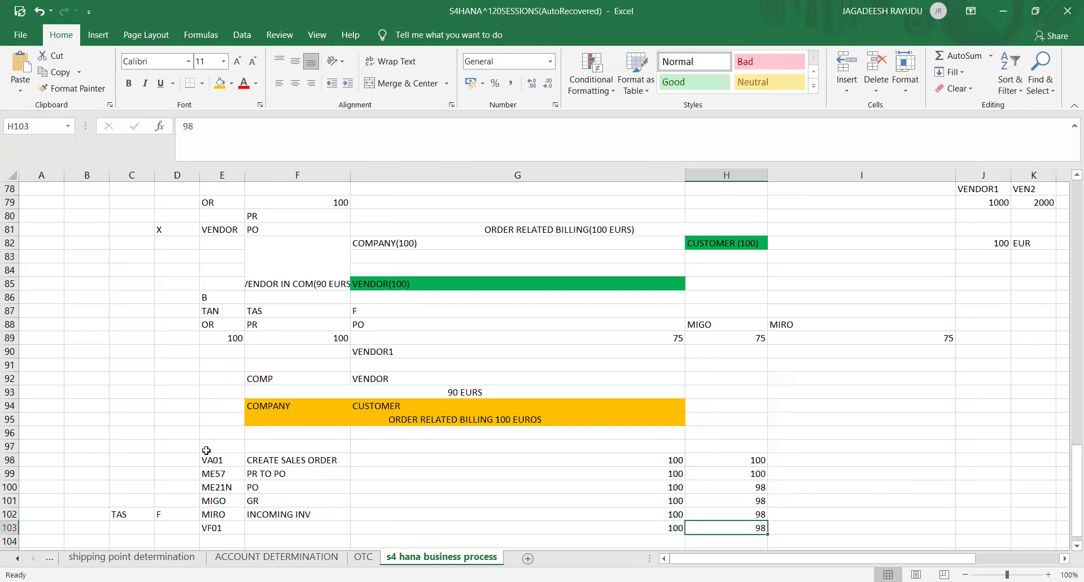
pyautogui.press('Left')
pyautogui.press('Right')
pyautogui.press('Left')
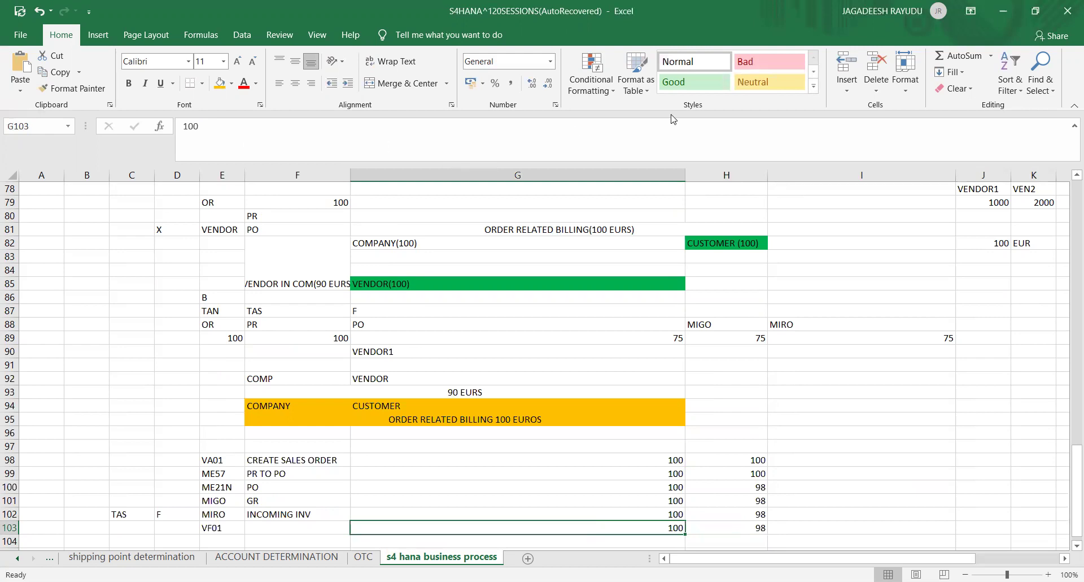
pyautogui.hotkey('alt', 'Tab')
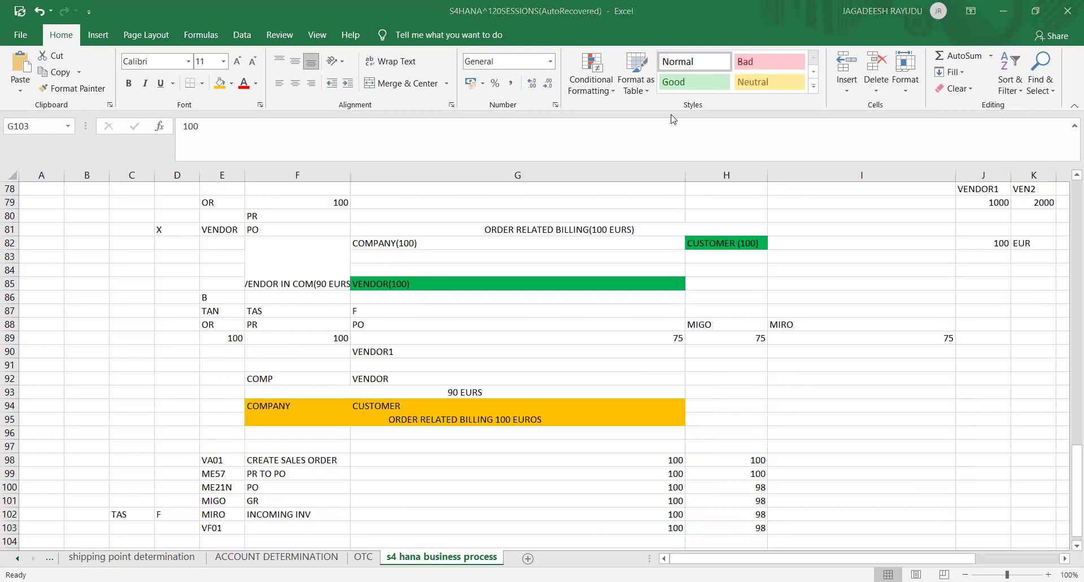